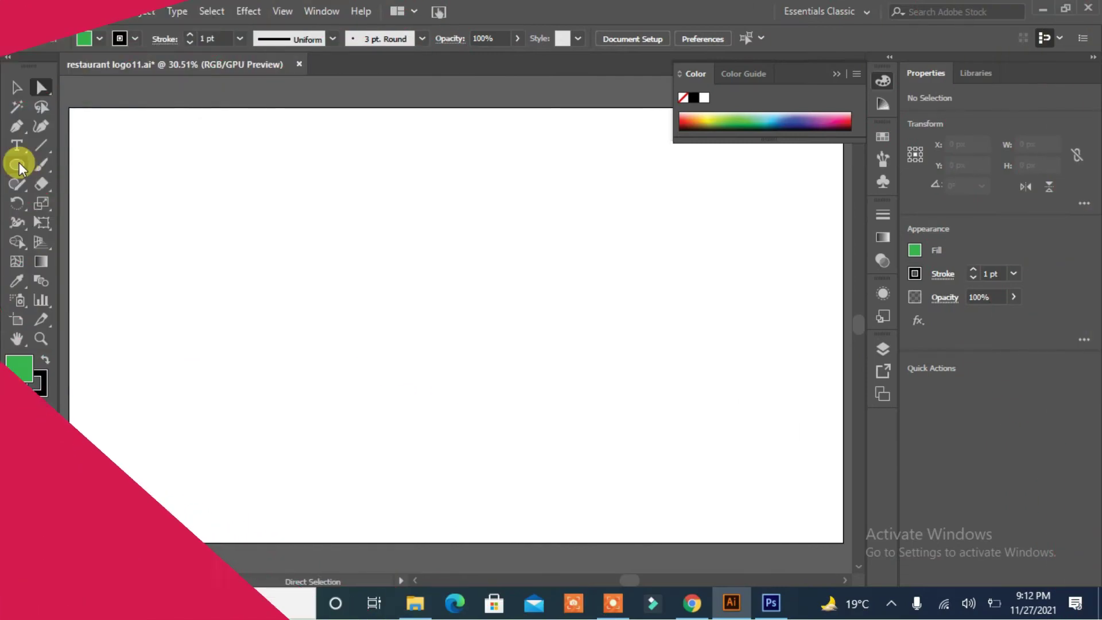
Step: Draw the tractor body rectangle near the middle of the artboard
left_click(17, 165)
left_click_drag(448, 231, 605, 317)
Step: Fill the rectangle black and round its top-right corner with Direct Selection
left_click(92, 38)
left_click(44, 66)
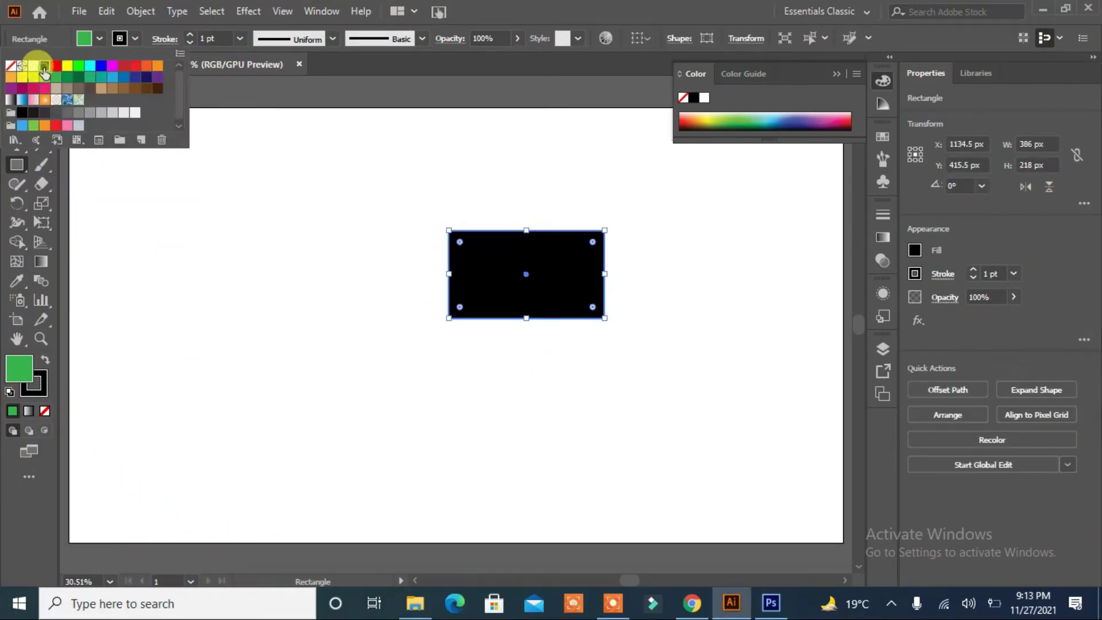
left_click(41, 88)
left_click(604, 230)
left_click_drag(592, 242, 576, 256)
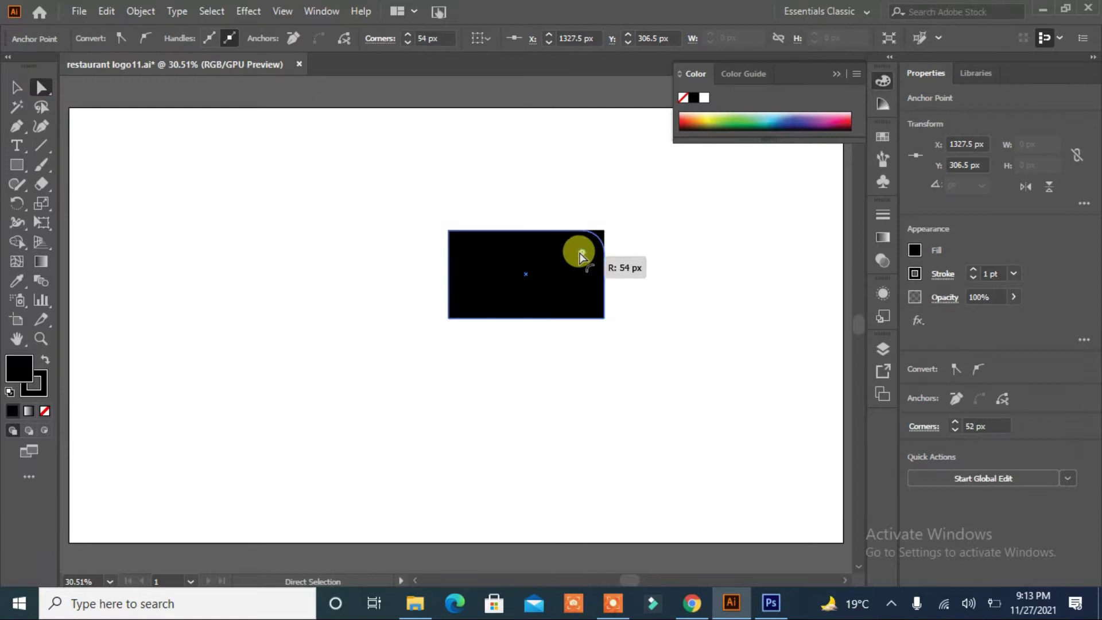
left_click(318, 355)
Step: Draw a small square at the body's top-left and round its corner
left_click_drag(438, 223, 448, 233)
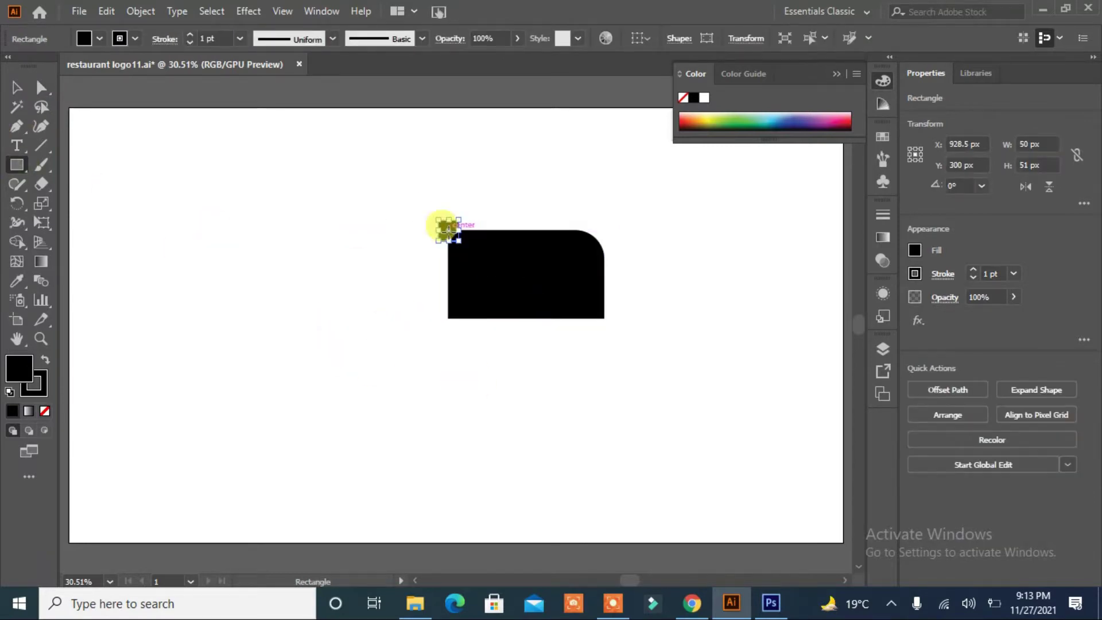
left_click(36, 88)
left_click(457, 223)
left_click(379, 318)
left_click(444, 232)
Step: Add a thin slanted ellipse onto the small rounded square at the top-left
left_click(322, 357)
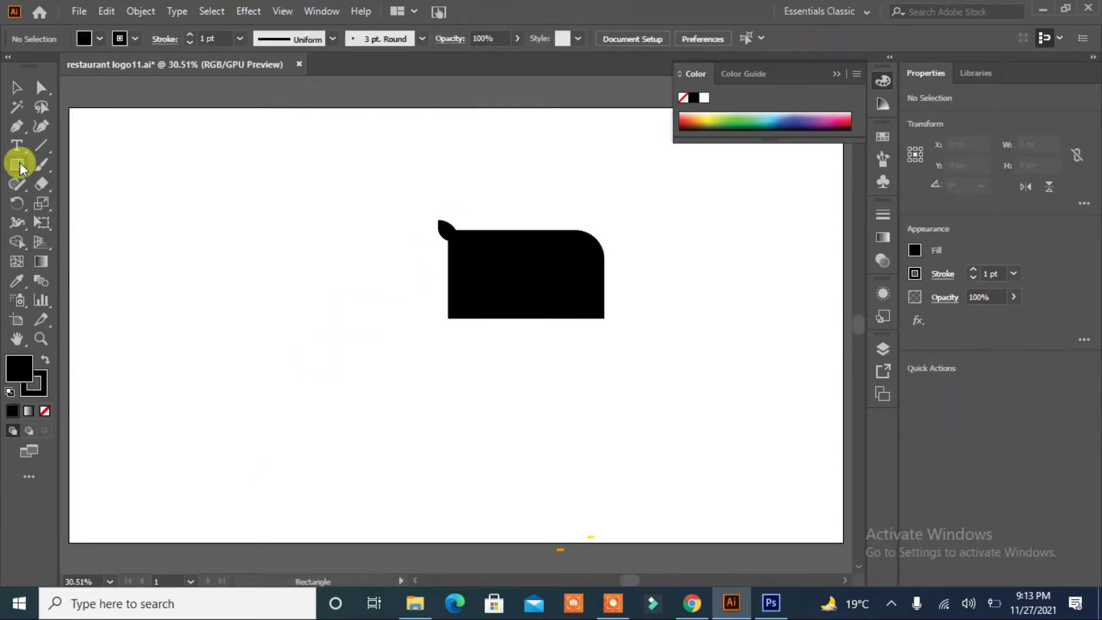
left_click_drag(18, 165, 63, 204)
mouse_move(293, 202)
left_mouse_down()
mouse_move(285, 263)
mouse_move(293, 246)
mouse_move(436, 229)
mouse_move(505, 260)
left_mouse_up()
left_click(18, 89)
key("ctrl+plus")
key("ctrl+plus")
key("ctrl+plus")
left_click_drag(457, 327, 472, 325)
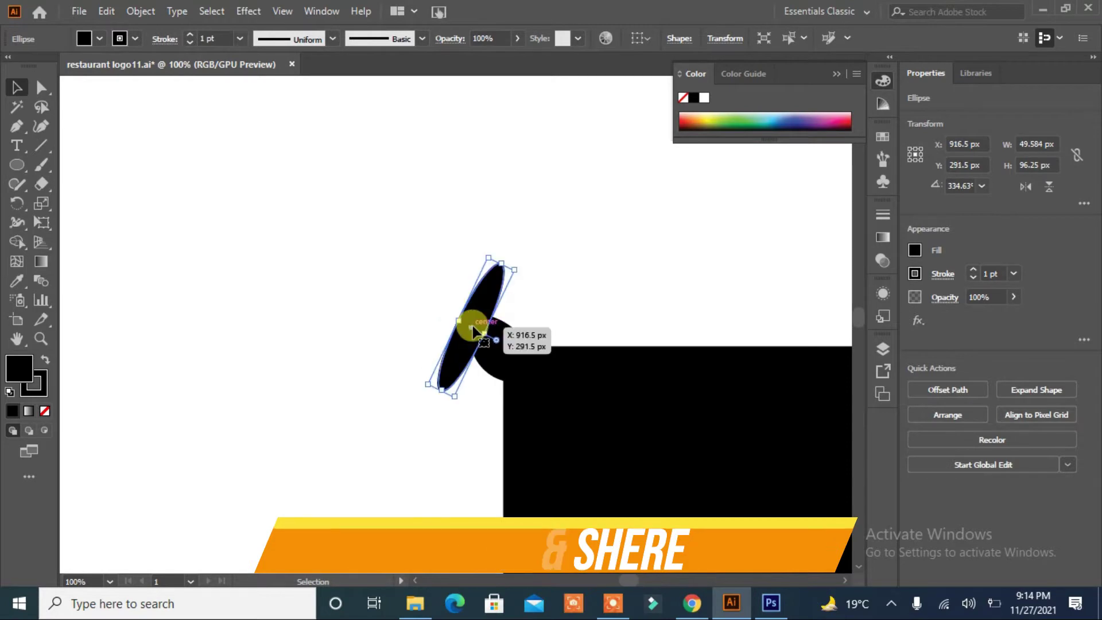
left_click(305, 453)
key("ctrl+0")
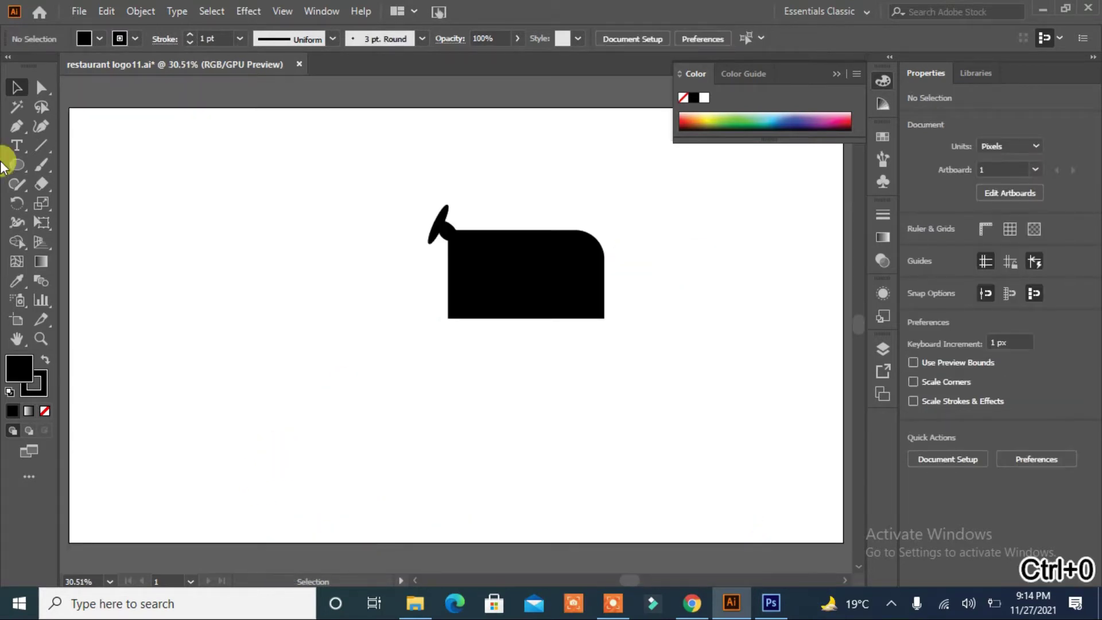
Step: Draw a square left of the body and round its top-right corner into a quarter circle
left_click_drag(13, 165, 86, 161)
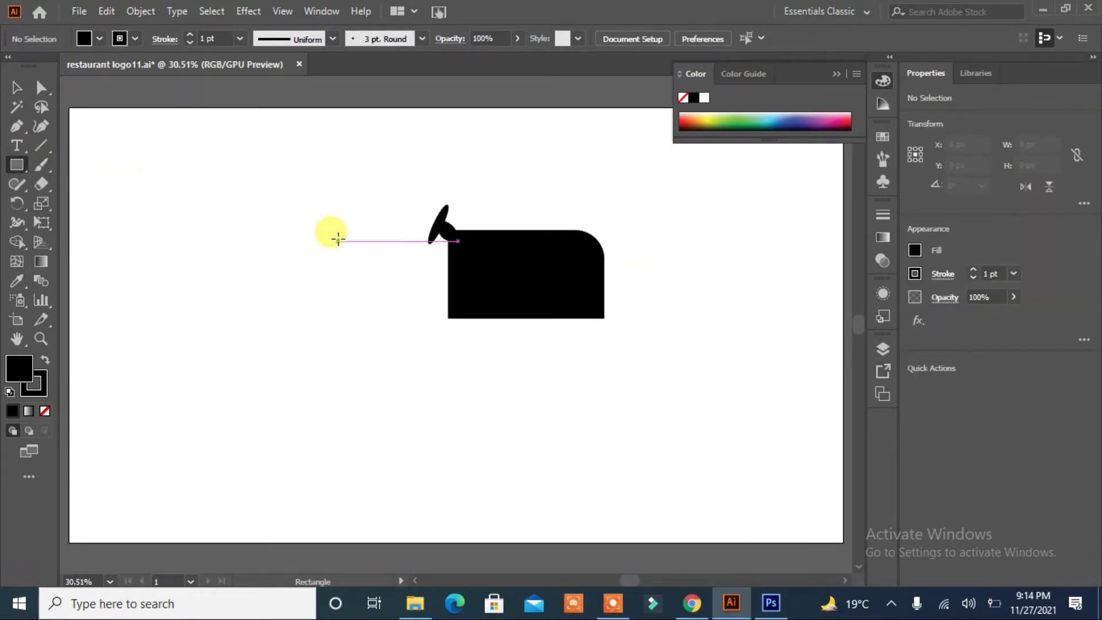
left_click_drag(337, 232, 416, 318)
left_click_drag(338, 274, 325, 274)
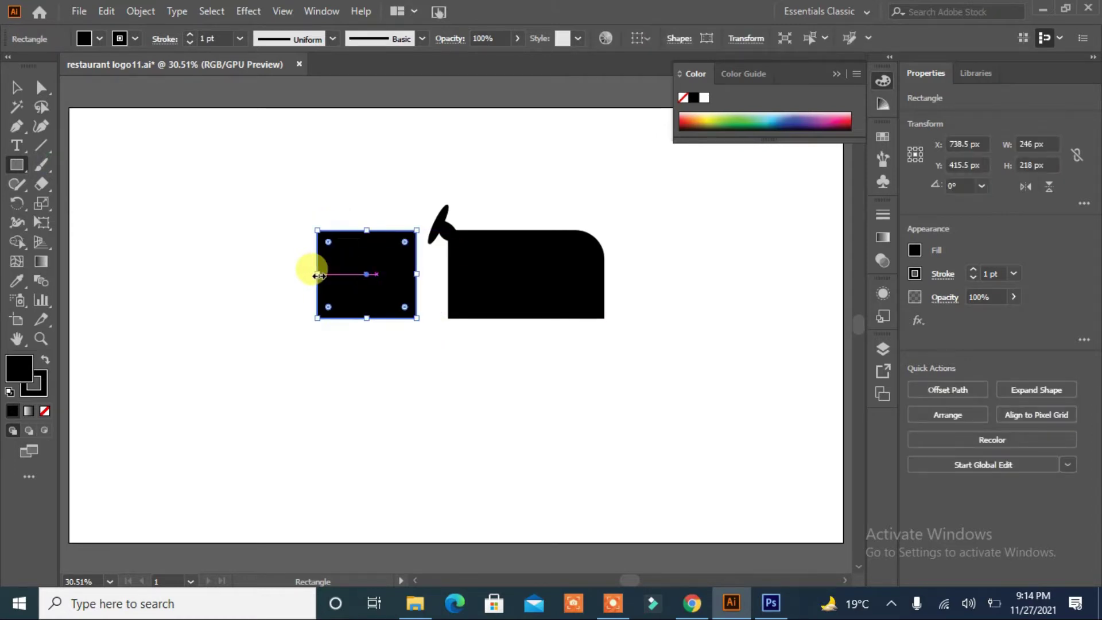
key("a")
left_click_drag(405, 242, 299, 328)
left_click(16, 88)
left_click(369, 290)
left_click(356, 370)
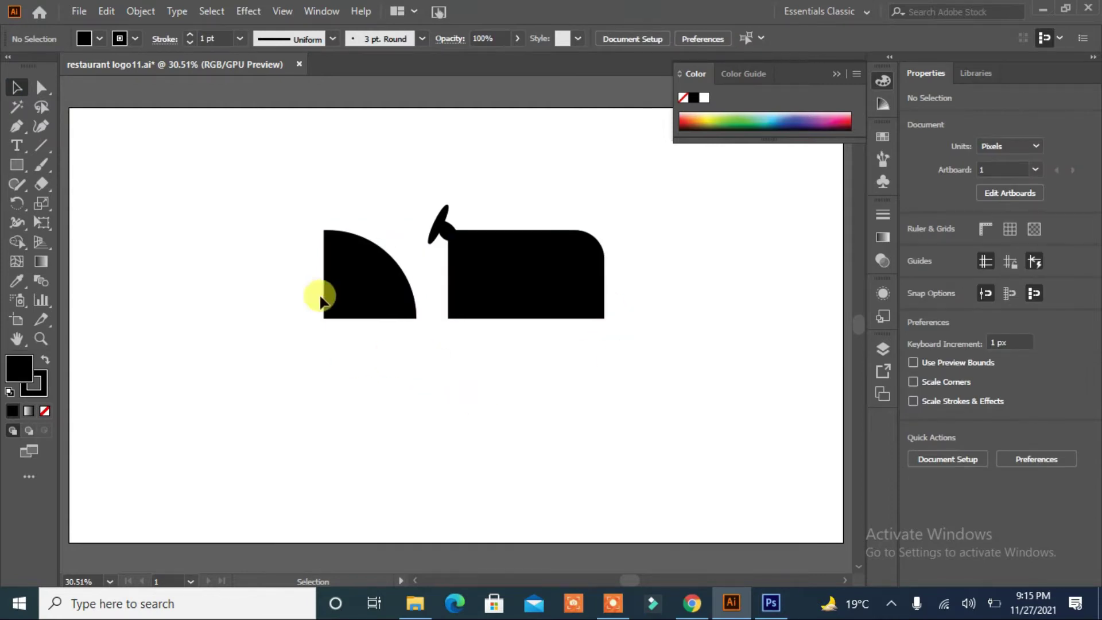
Step: Draw a circle and size it to overlap the quarter-circle shape
left_click_drag(16, 165, 92, 199)
left_click_drag(166, 241, 306, 374)
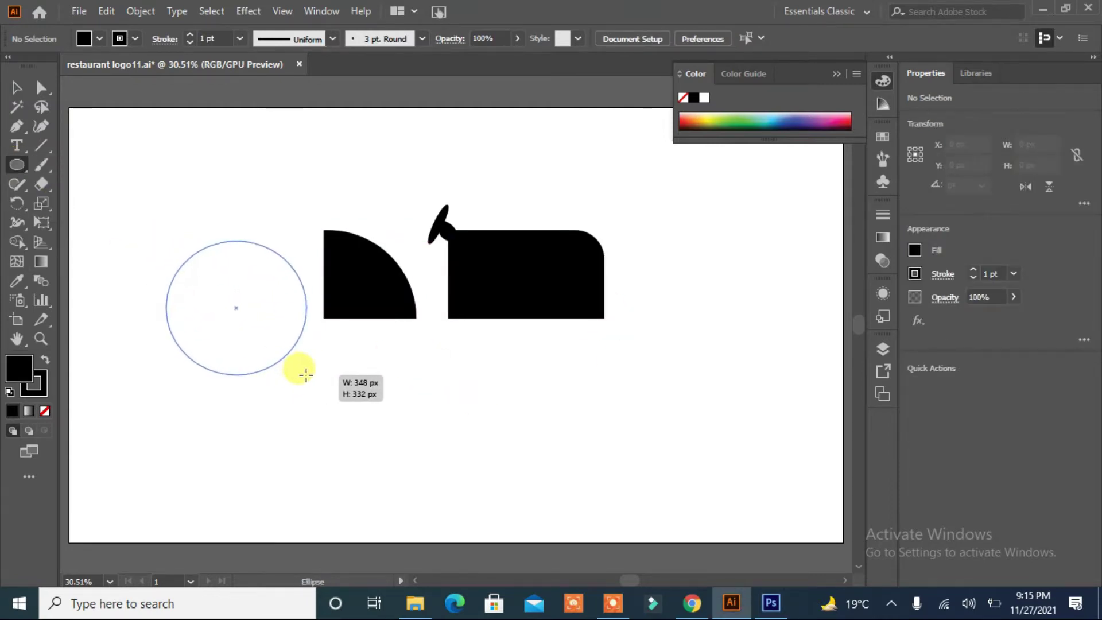
left_click_drag(236, 308, 332, 298)
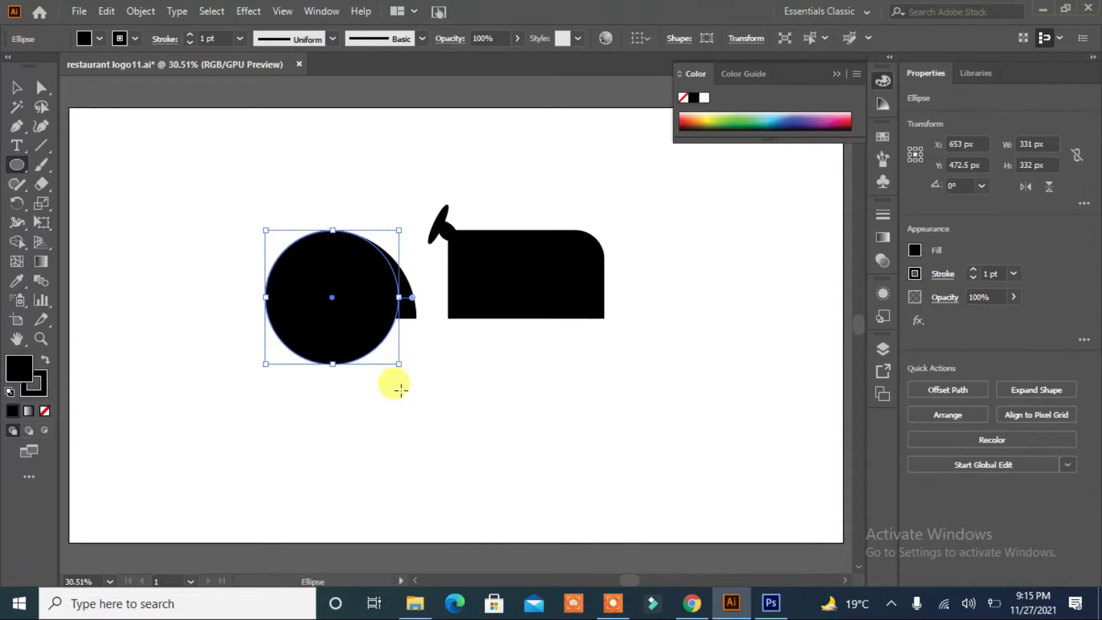
left_click_drag(399, 364, 414, 381)
left_click_drag(342, 308, 329, 310)
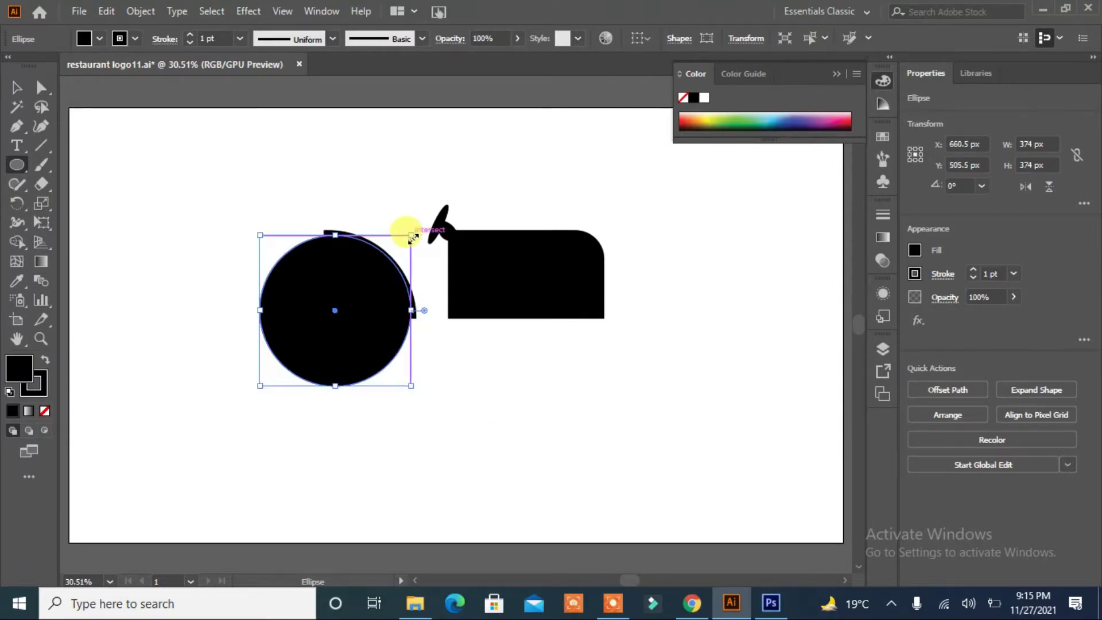
Step: Subtract the circle from the quarter shape with Pathfinder Minus Front, leaving the fender arc
left_click(16, 87)
left_click(314, 415)
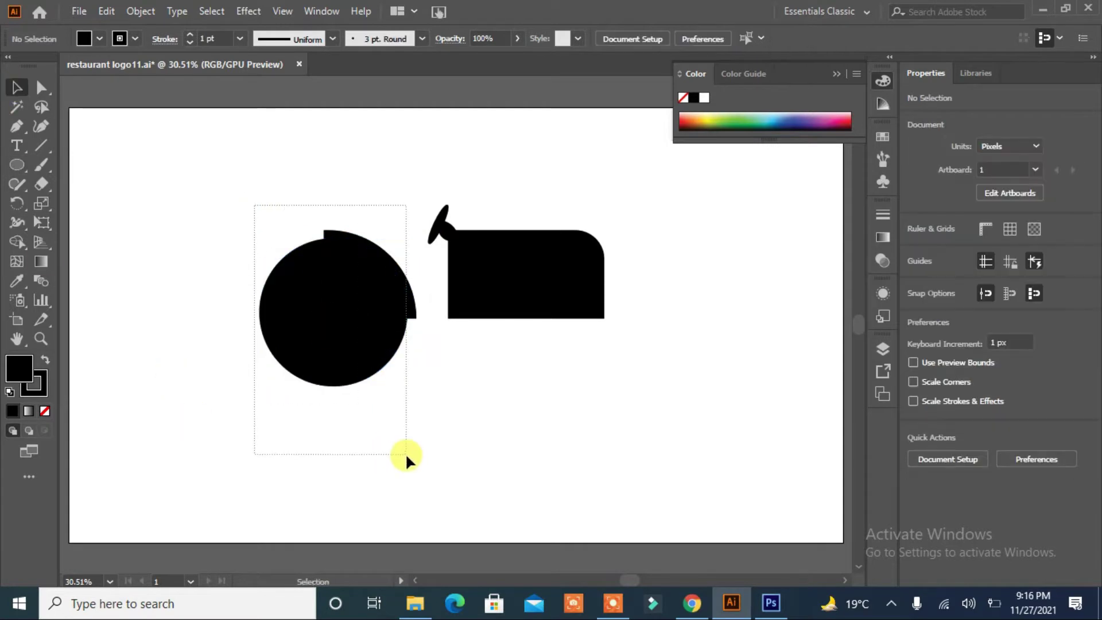
left_click_drag(405, 453, 407, 454)
left_click(925, 458)
left_click(514, 423)
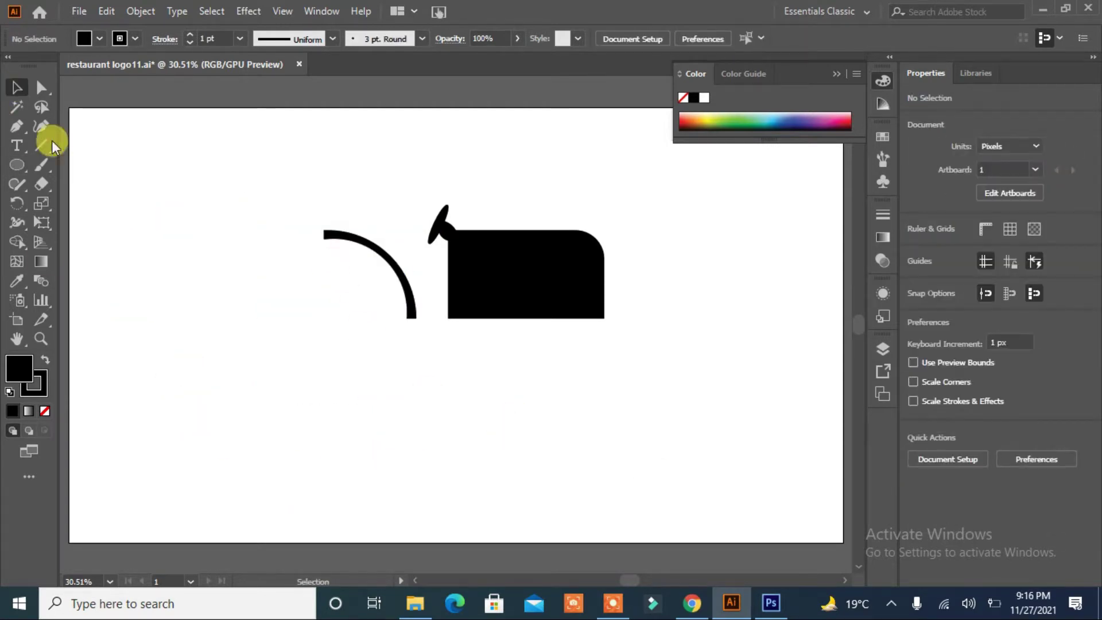
Step: Extend the fender arc's top end point
left_click(325, 231)
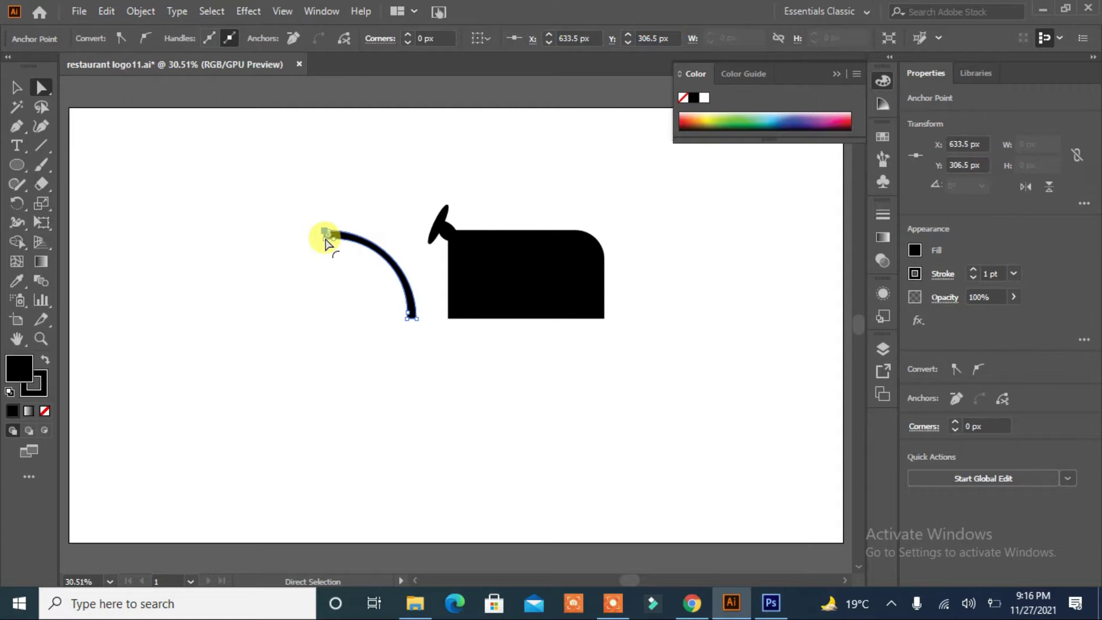
left_click_drag(326, 244, 326, 235)
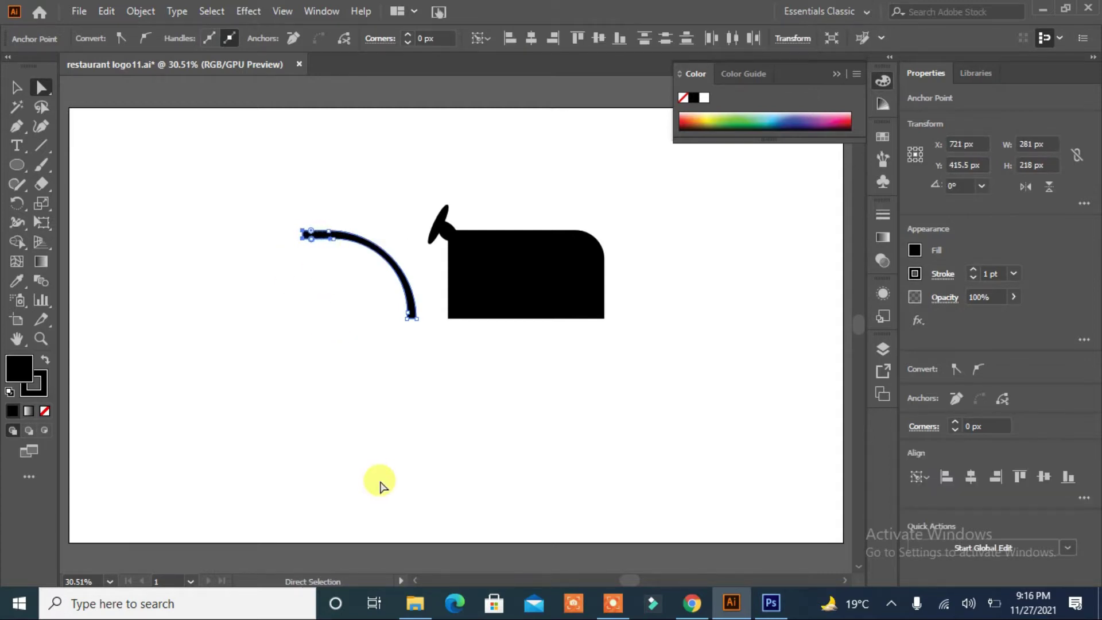
left_click(380, 485)
Step: Draw a large rear wheel circle beneath the fender arc
left_click(16, 164)
left_click_drag(284, 274, 426, 417)
left_click_drag(356, 345, 328, 320)
key("v")
left_click(295, 432)
left_click(343, 312)
Step: Offset the wheel circle by -33 px and combine both into a compound-path ring
left_click(948, 390)
type("-33")
left_click(598, 266)
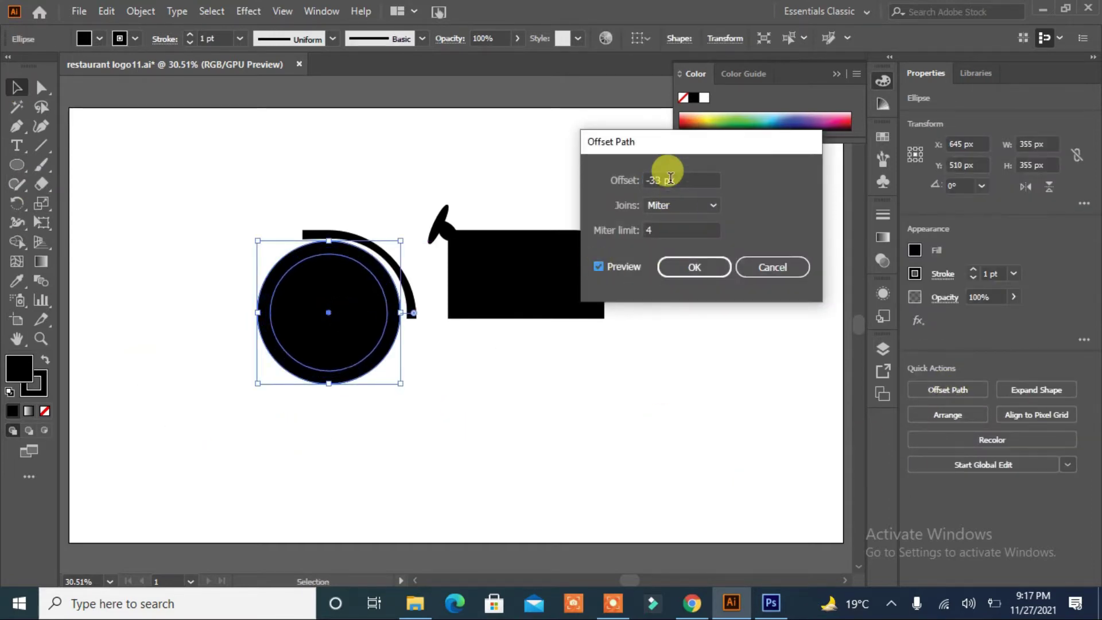
left_click(695, 266)
left_click_drag(192, 460, 402, 241)
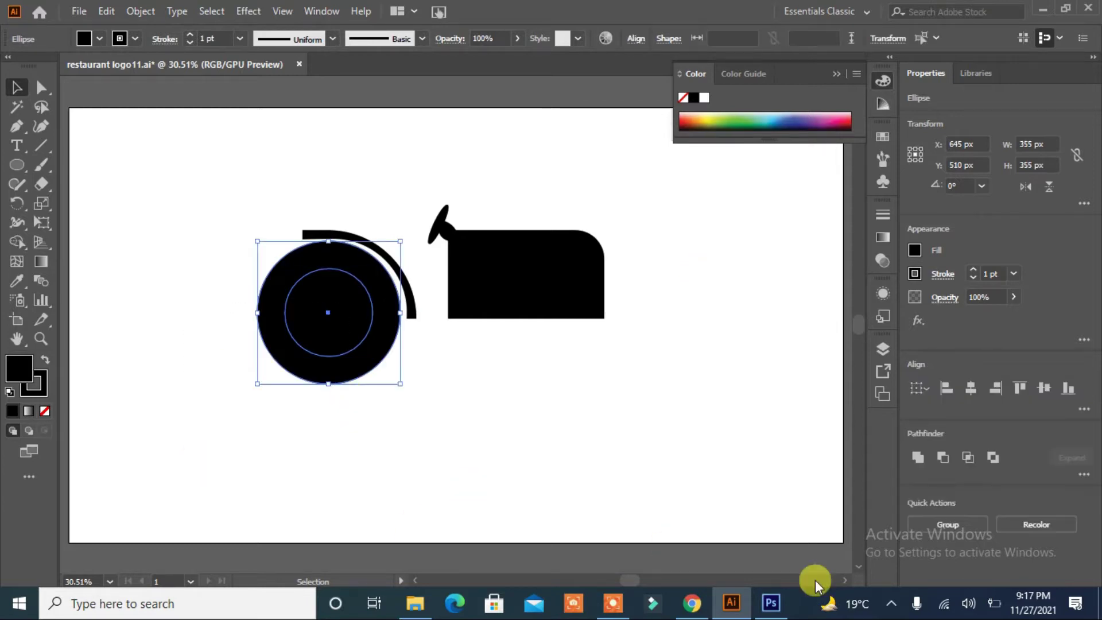
key("ctrl+8")
left_click(422, 448)
left_click(17, 165)
Step: Draw a solid black hub circle in the rear wheel's centre
left_click_drag(132, 345, 212, 424)
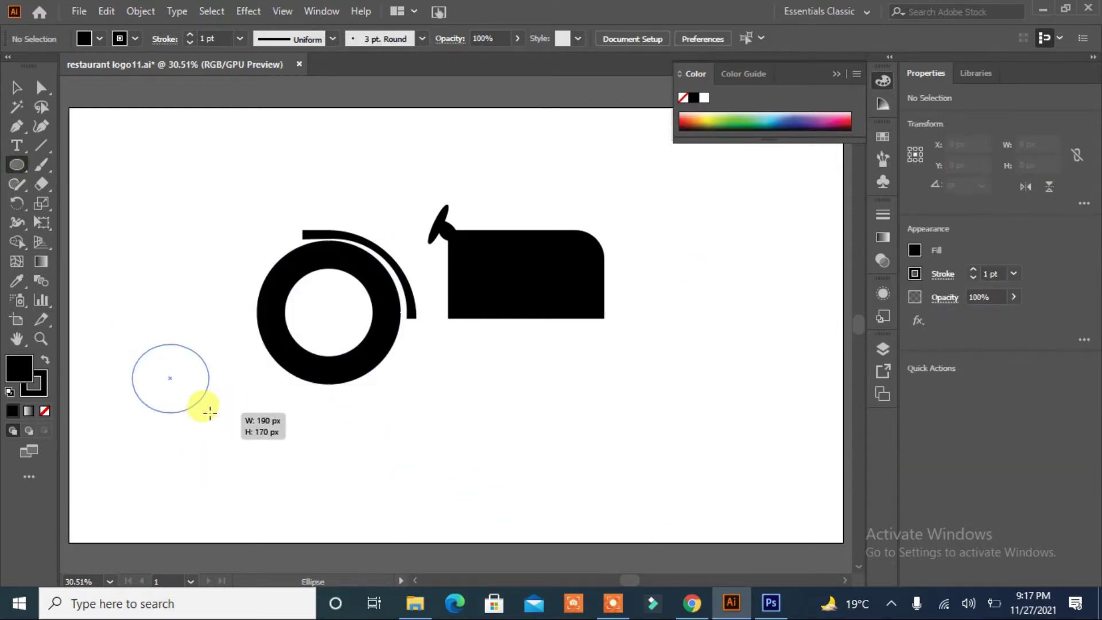
mouse_move(172, 384)
left_mouse_down()
mouse_move(317, 326)
mouse_move(364, 347)
left_mouse_up()
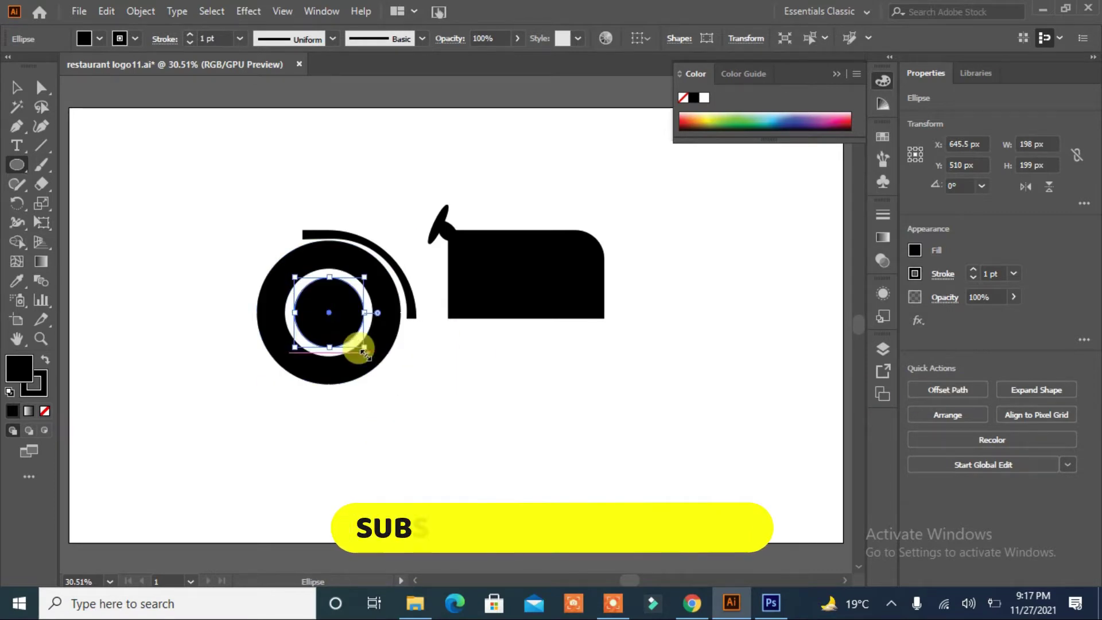
key("v")
left_click(115, 327)
Step: Alt-drag a copy of the hub below the cab's right corner and resize it as the front wheel
left_click(356, 336)
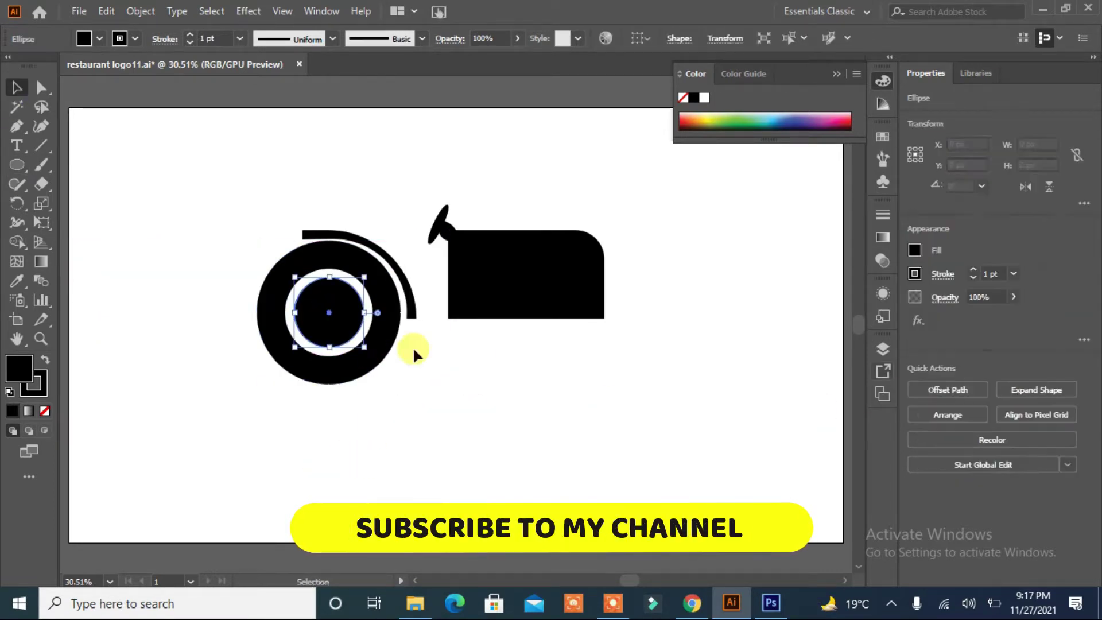
left_click_drag(330, 315, 588, 352)
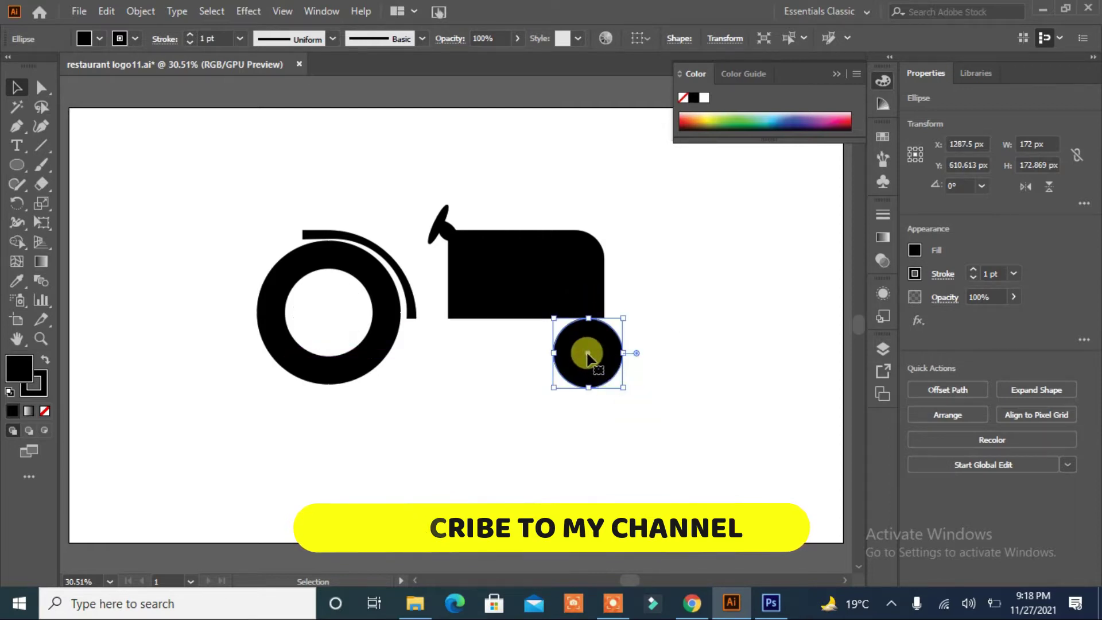
key("ctrl+z")
left_click_drag(330, 313, 582, 347)
left_click_drag(617, 382, 621, 385)
left_click_drag(573, 346, 570, 343)
left_click(521, 400)
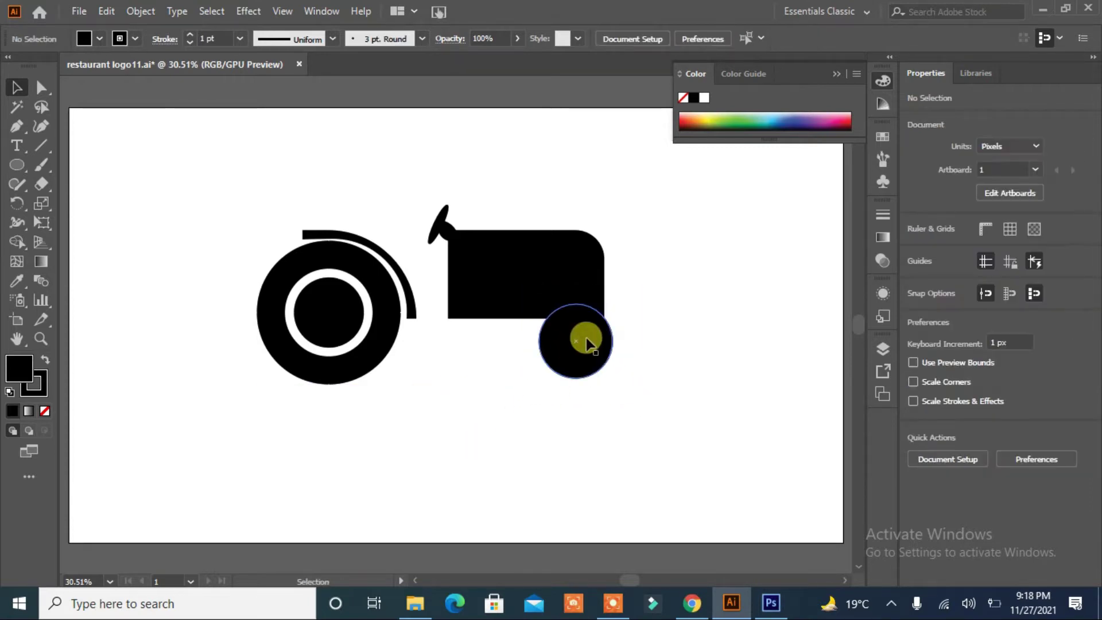
Step: Apply an inward offset path to the front wheel and adjust its inner circle
left_click(554, 345)
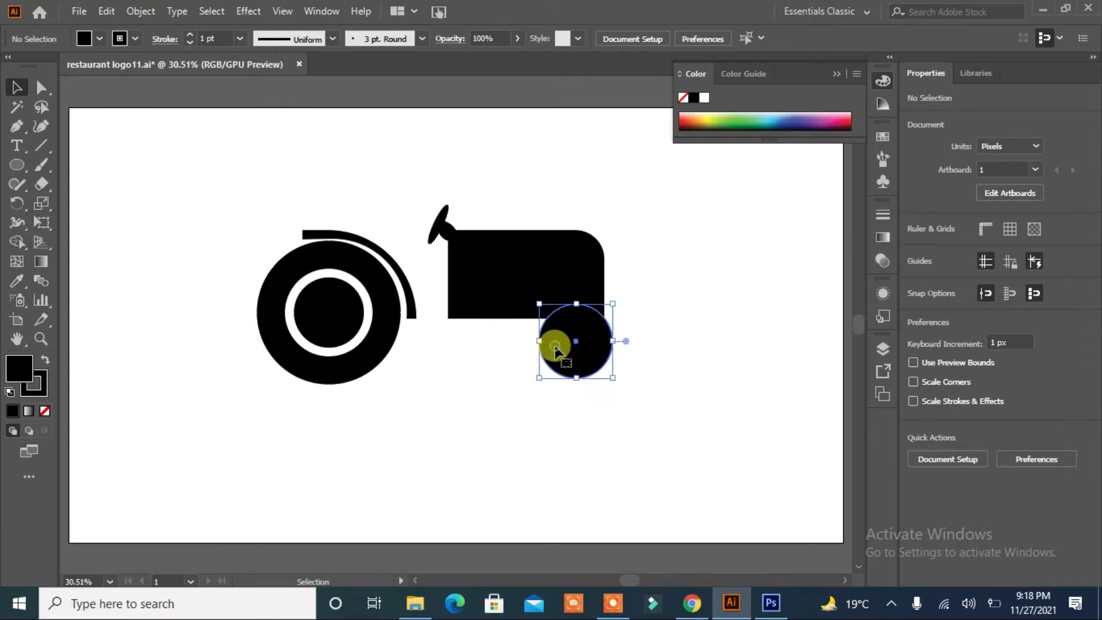
left_click(948, 390)
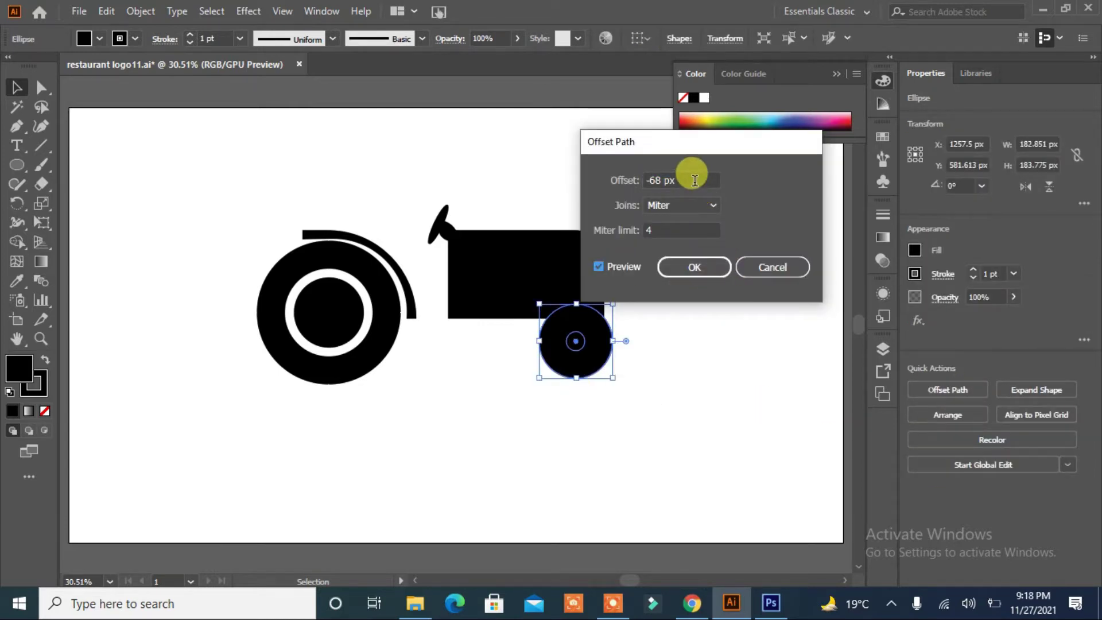
left_click(696, 268)
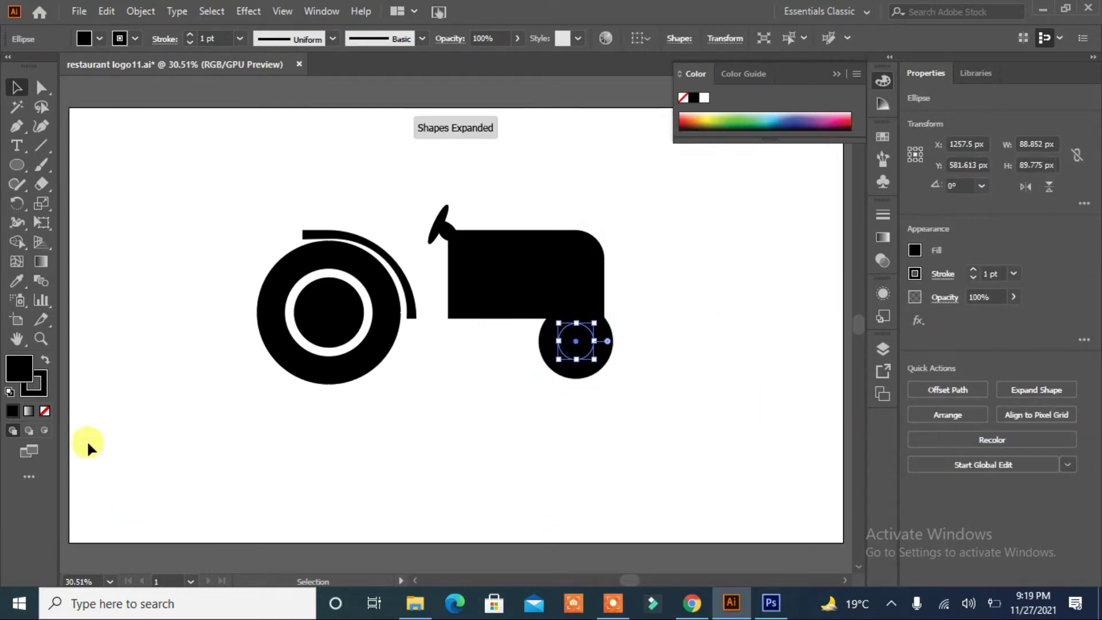
left_click(17, 243)
left_click_drag(634, 388, 519, 321)
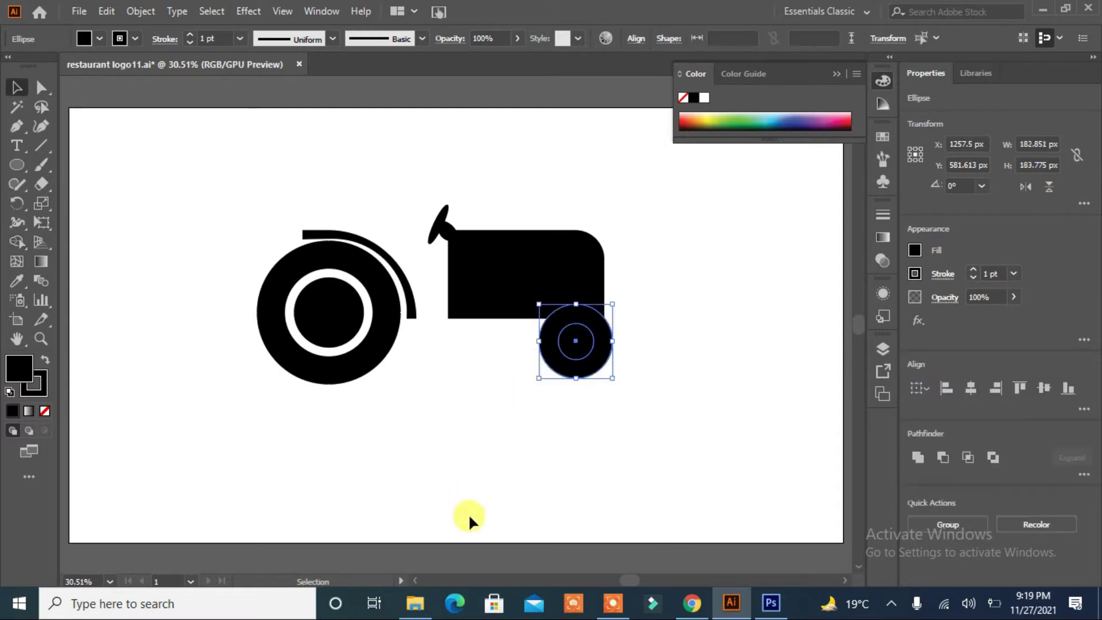
left_click(17, 94)
left_click(580, 362)
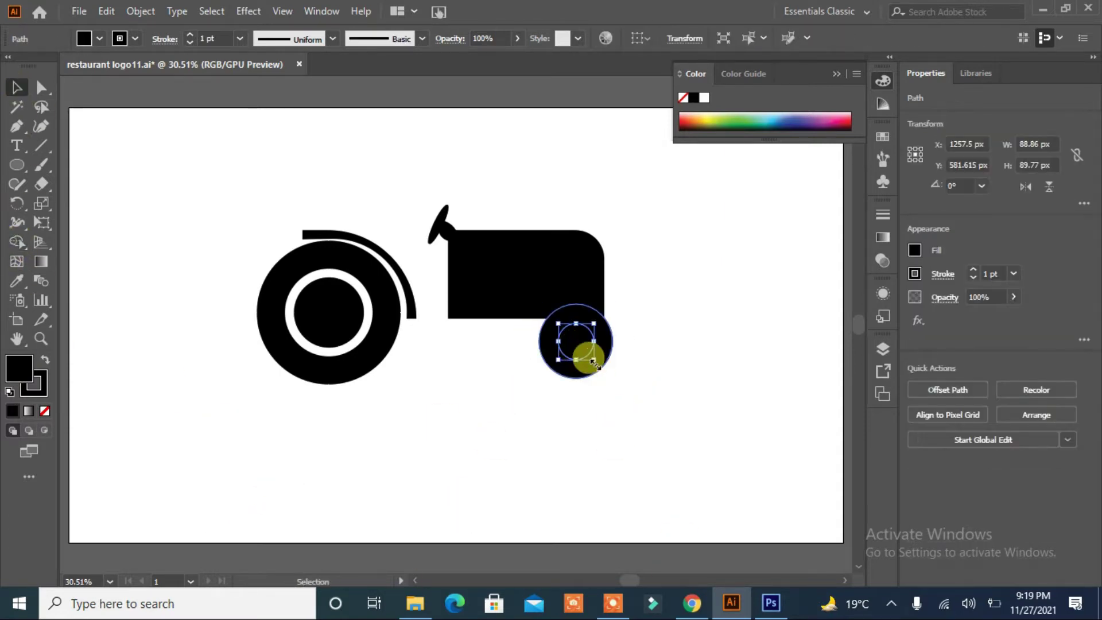
left_click_drag(589, 360, 589, 361)
left_click(672, 461)
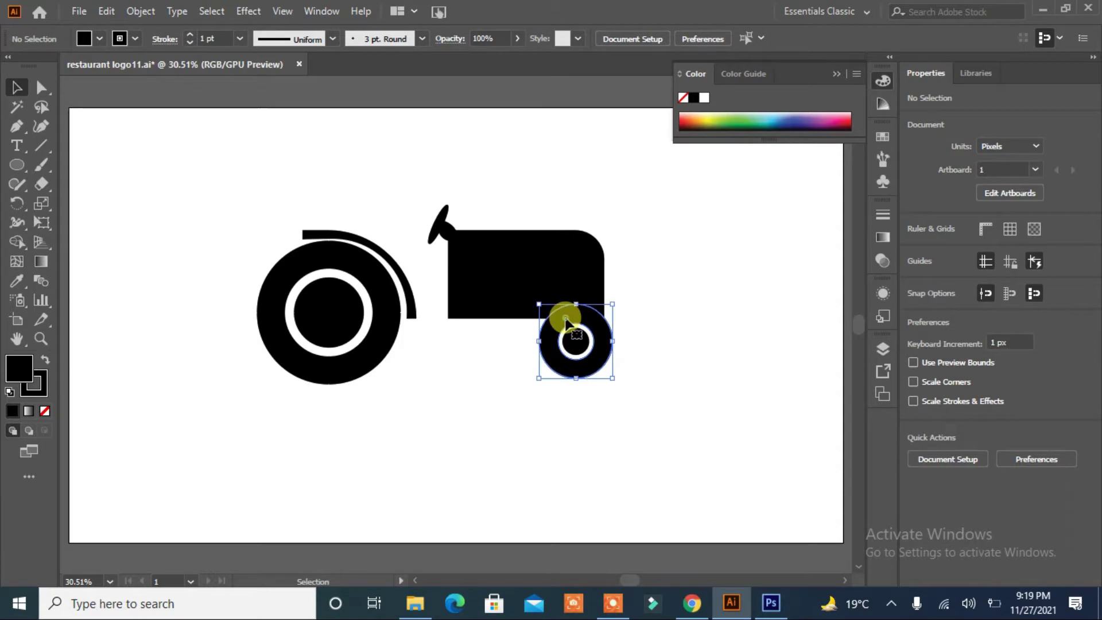
Step: Create another inset offset copy of the front wheel with preview on
left_click(141, 11)
left_click(419, 425)
left_click(624, 266)
left_click(695, 175)
scroll(695, 175, "down", 4)
scroll(695, 177, "down", 17)
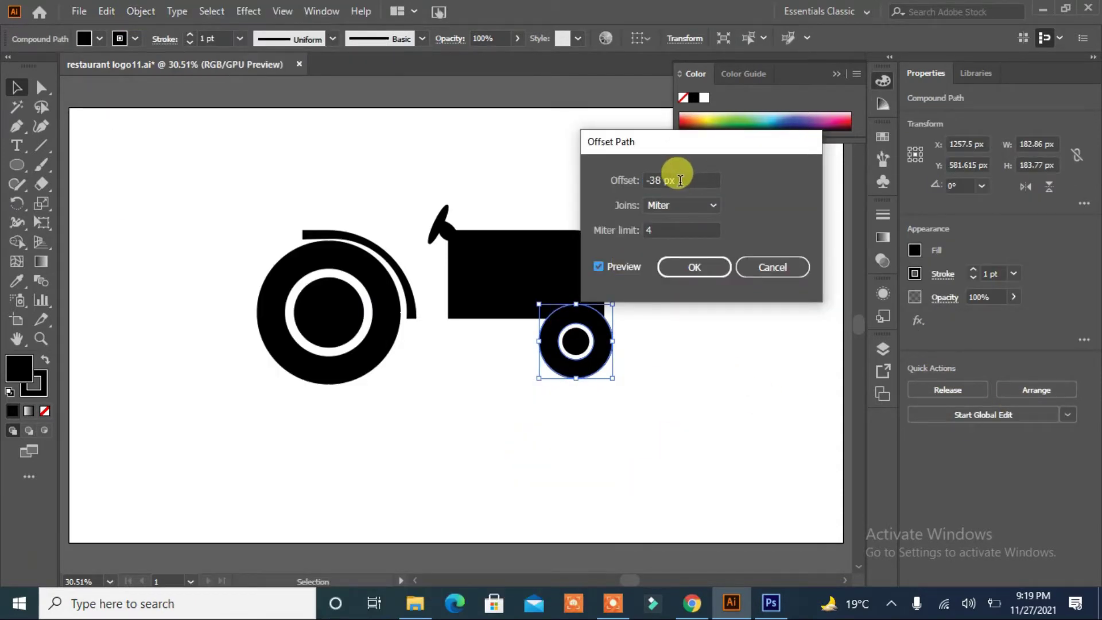
left_click(694, 267)
Step: Merge the wheel's offset circle into the tractor body with Shape Builder, leaving a curved gap
left_click(581, 275, "shift")
left_click(17, 241)
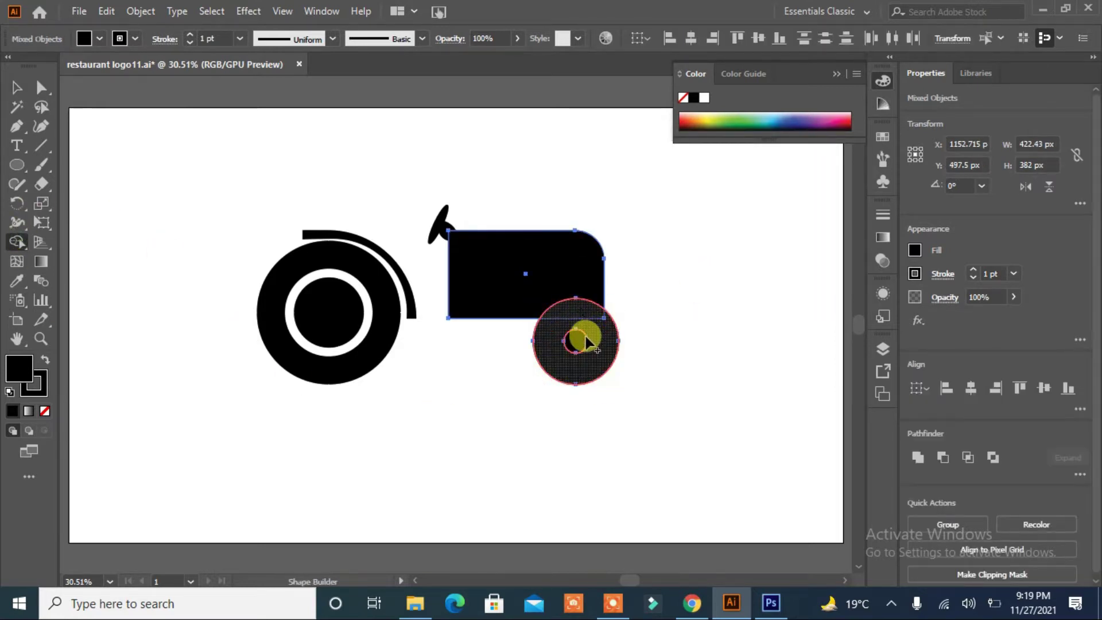
left_click_drag(562, 419, 561, 421)
left_click(16, 87)
left_click(252, 330)
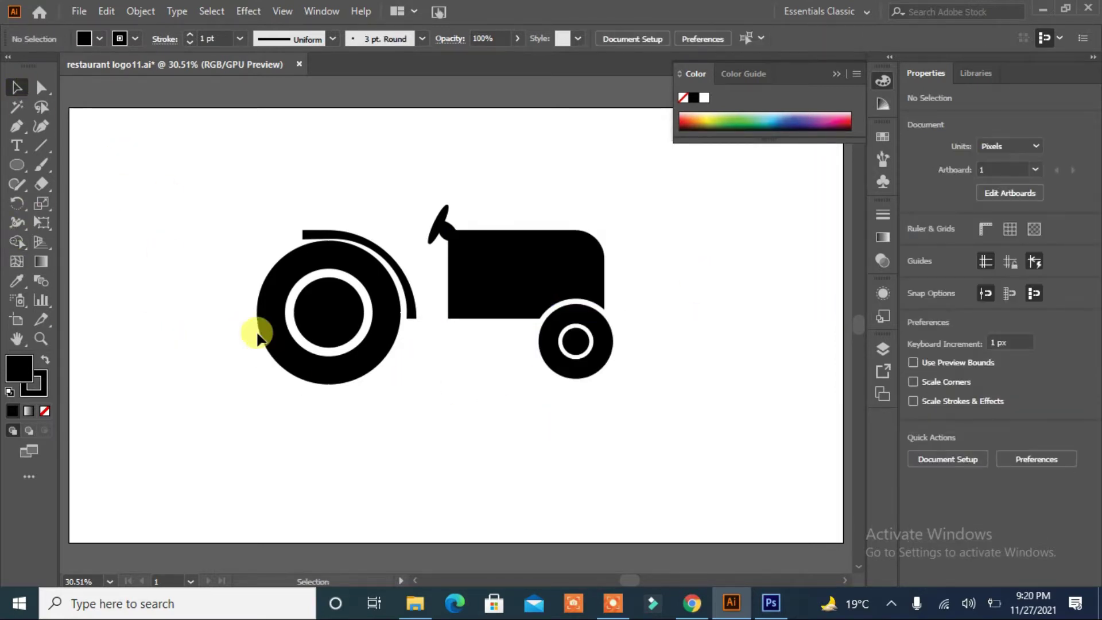
Step: Draw a thin vertical bar with rounded ends and resize it shorter and wider
left_click_drag(19, 167, 86, 163)
left_click_drag(129, 216, 134, 274)
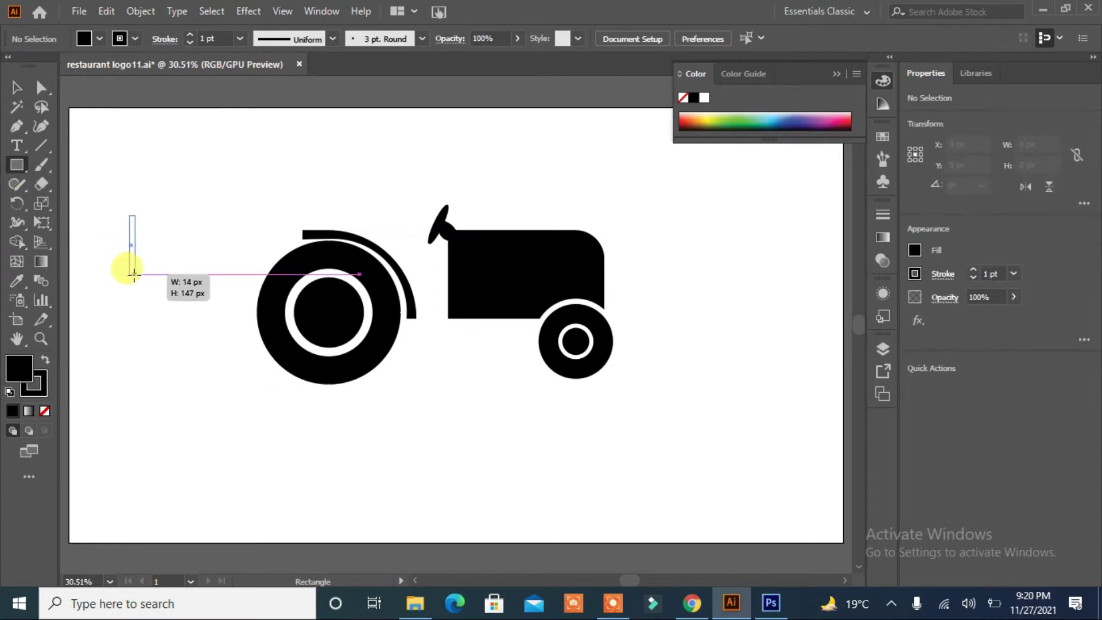
left_click(40, 87)
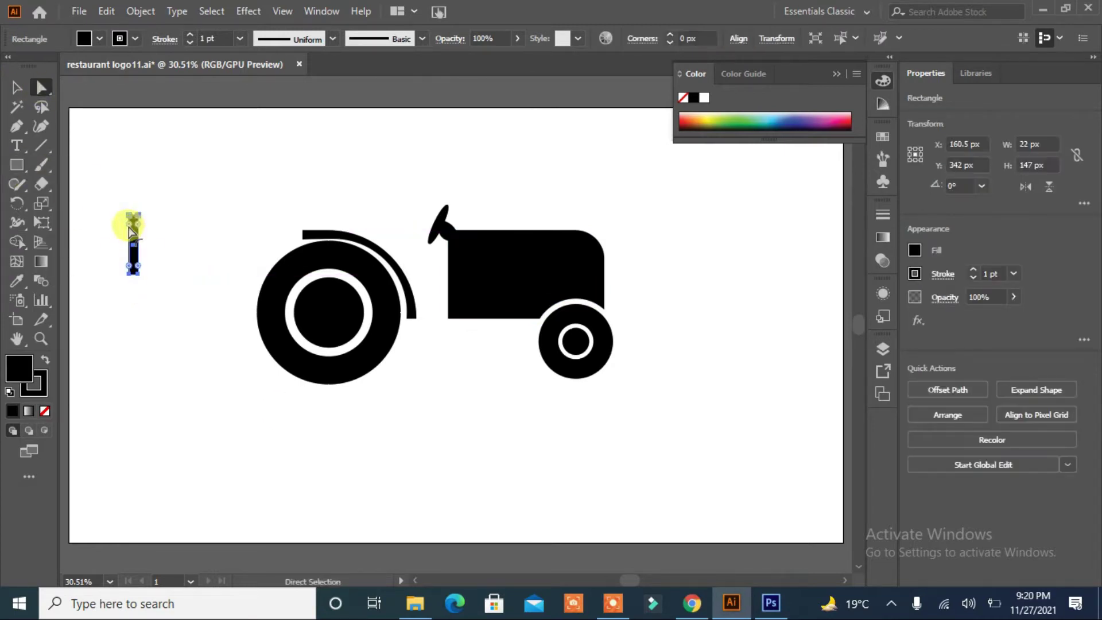
left_click(137, 310)
left_click(136, 253)
left_click(17, 88)
mouse_move(136, 270)
left_mouse_down()
mouse_move(134, 238)
mouse_move(160, 240)
mouse_move(172, 209)
left_mouse_up()
Step: Place three bar copies on the body, unite them, and cut them out with Minus Front
left_click_drag(145, 234, 531, 269)
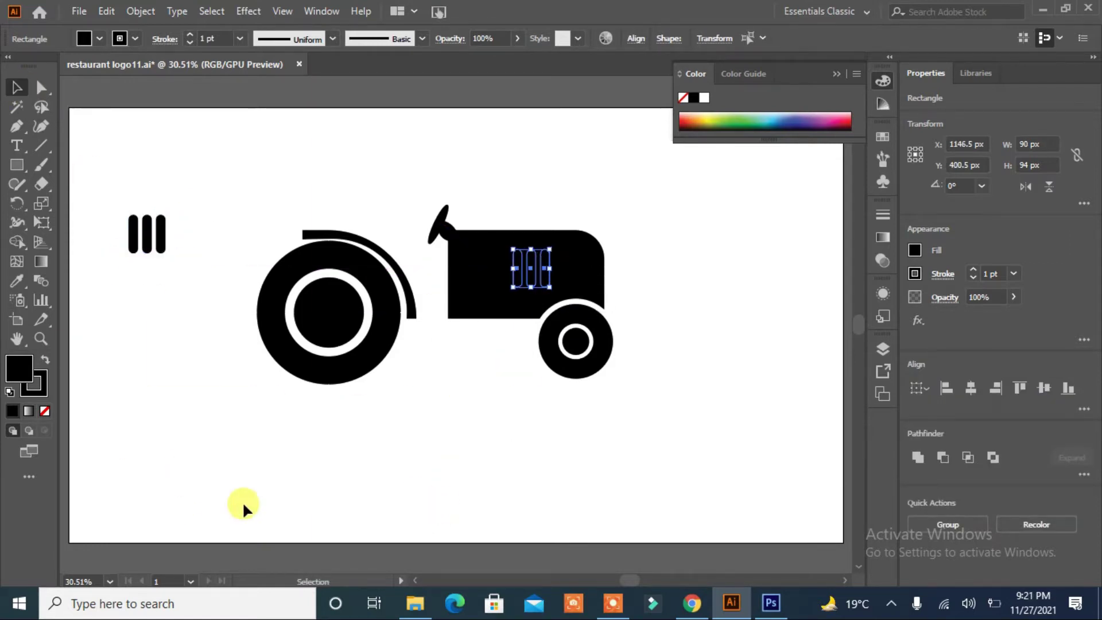
left_click(915, 457)
left_click(505, 270, "shift")
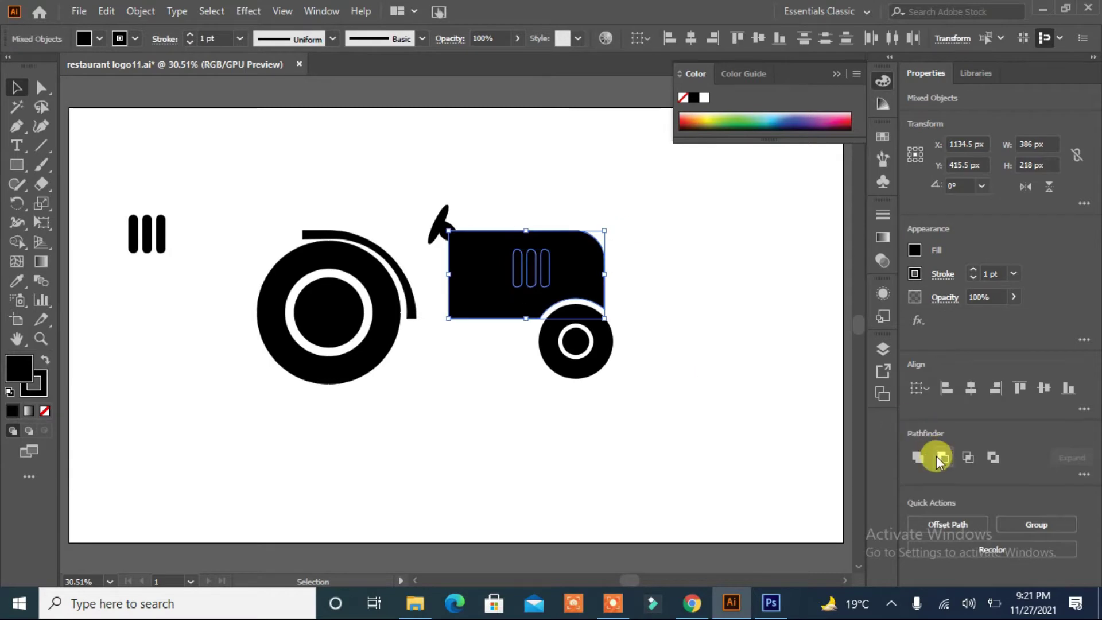
left_click(943, 457)
left_click(663, 411)
Step: Draw two stacked thin rectangles left of the tractor and centre-align them
left_click(16, 162)
left_click_drag(177, 337, 195, 390)
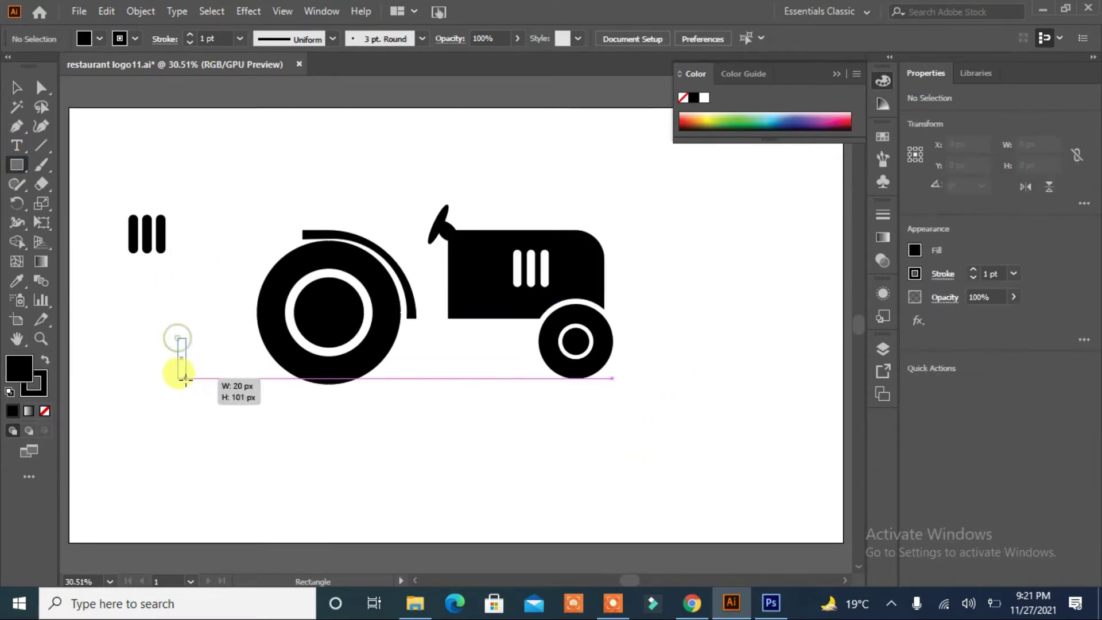
left_click_drag(181, 304, 189, 409)
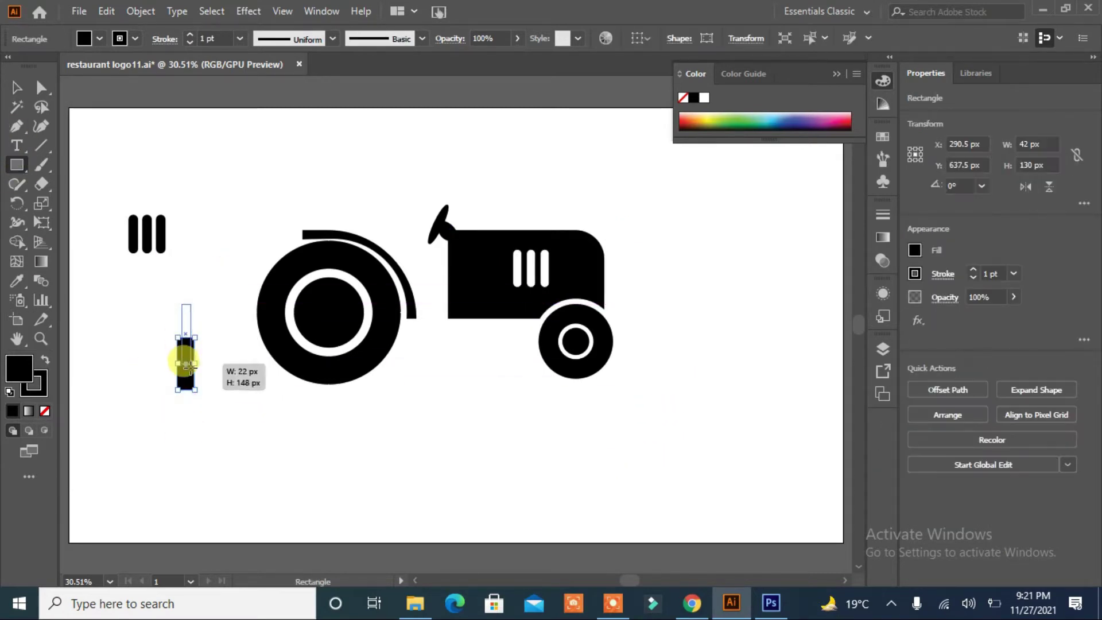
left_click(16, 87)
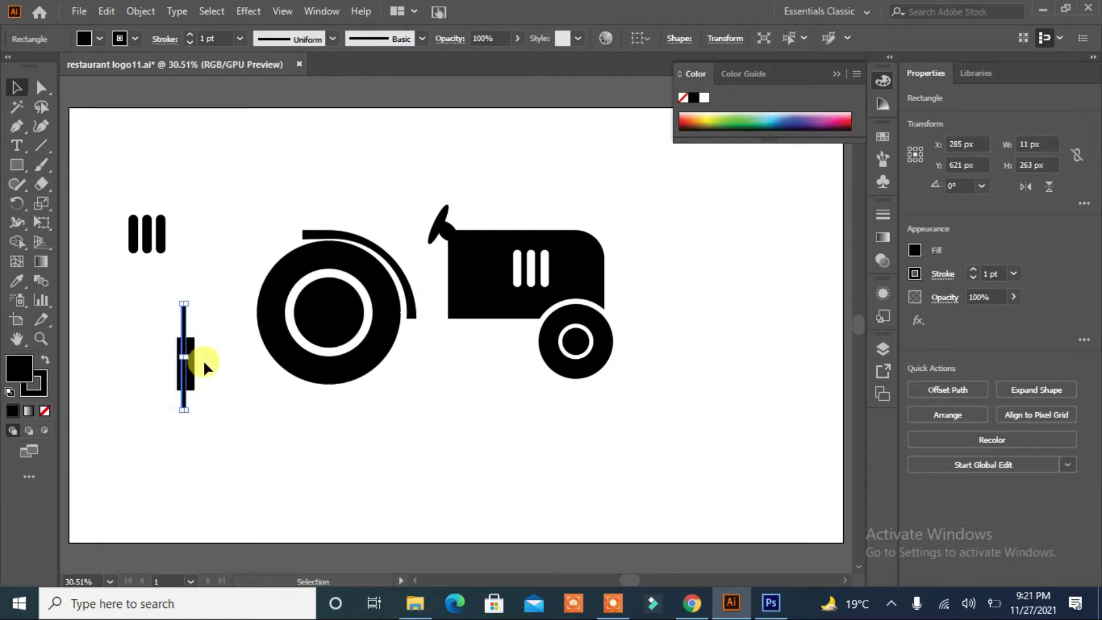
left_click(190, 361, "shift")
left_click(470, 444)
left_click(185, 344)
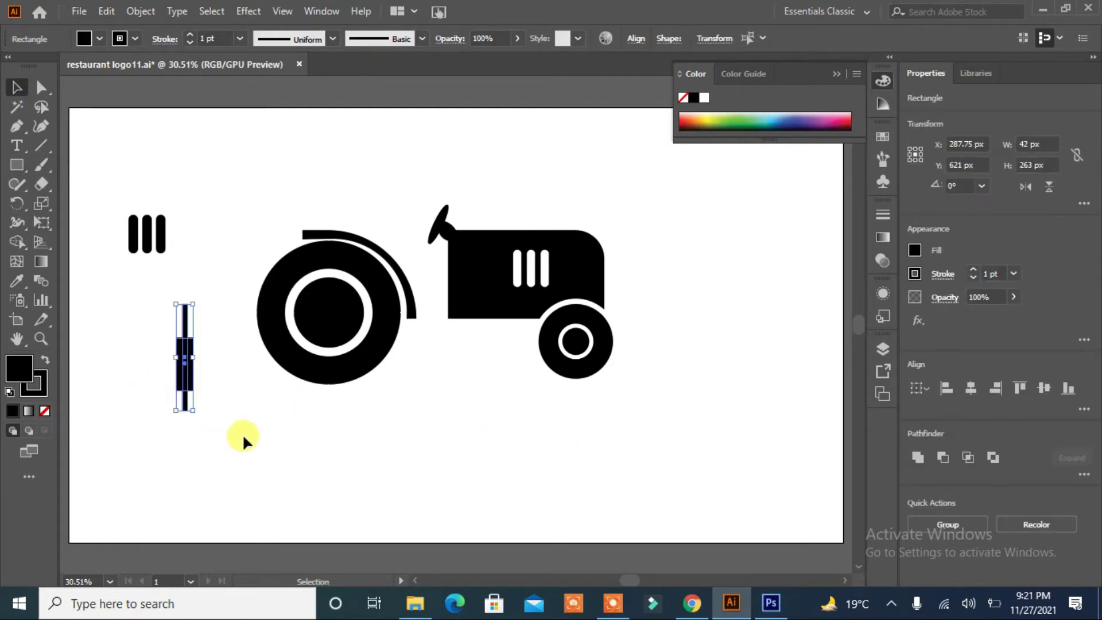
left_click(832, 488)
left_click(183, 347)
Step: Round the corners of the wider exhaust rectangle with Direct Selection
left_click(41, 88)
left_click(251, 438)
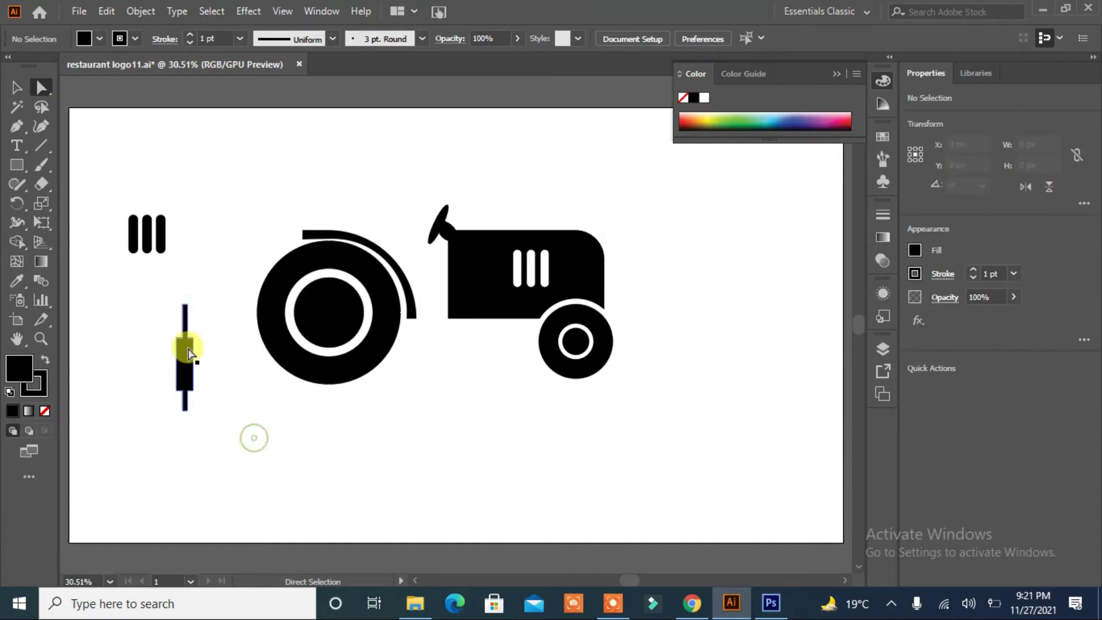
left_click(196, 366)
left_click(192, 360)
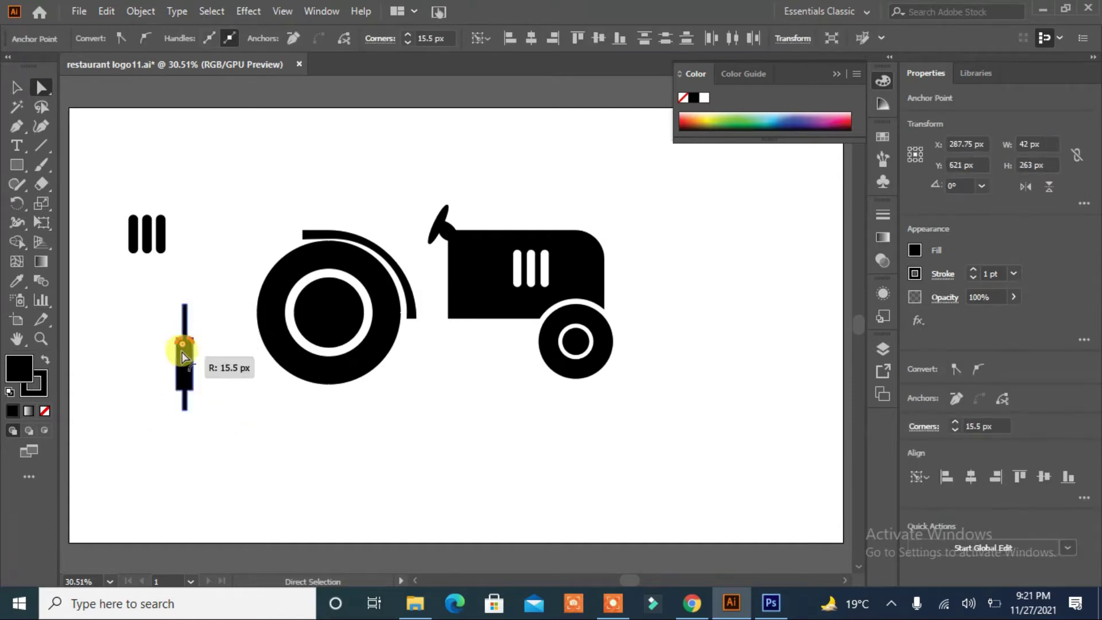
left_click_drag(230, 411, 175, 376)
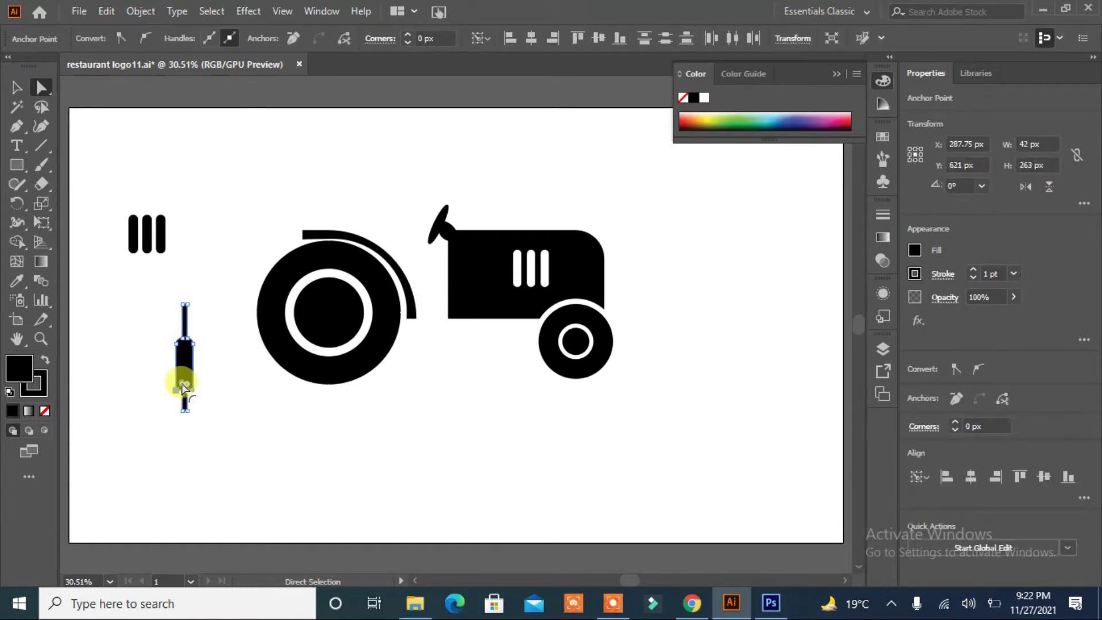
left_click(223, 436)
Step: Move the exhaust stack onto the tractor hood and shorten it from the top
left_click(184, 356)
mouse_move(184, 370)
left_mouse_down()
mouse_move(510, 202)
mouse_move(495, 210)
mouse_move(494, 200)
left_mouse_up()
left_click(484, 209)
left_click(498, 183)
left_click_drag(489, 135, 481, 154)
left_click(480, 376)
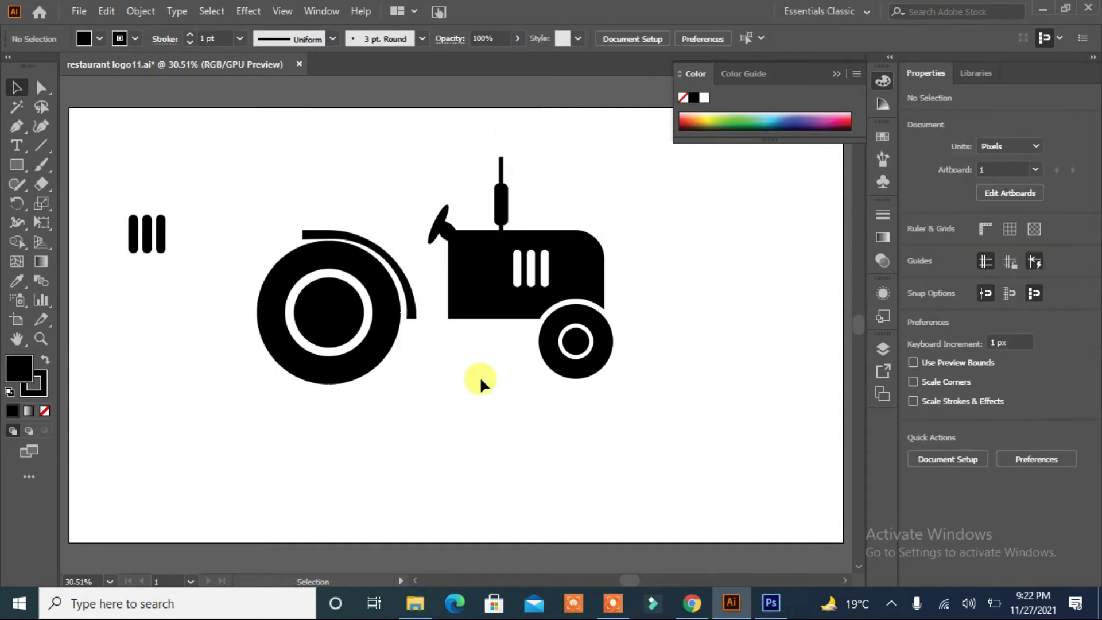
left_click(469, 232)
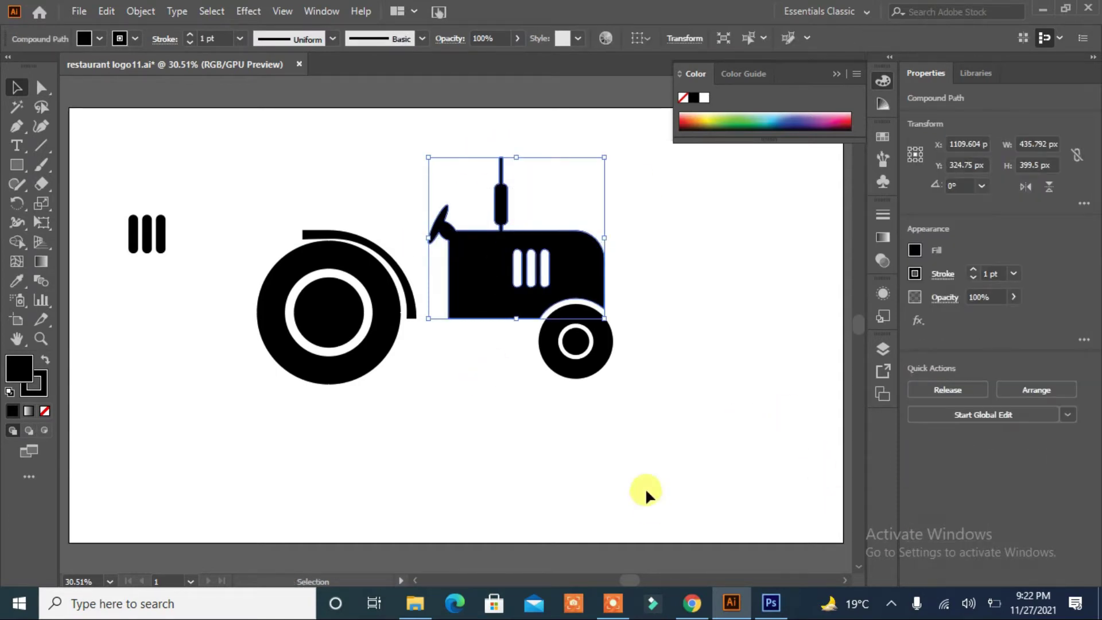
left_click(645, 487)
Step: Draw a small wide rectangle and unite it with the other into a T-shaped cap
left_click(16, 165)
mouse_move(148, 353)
left_mouse_down()
mouse_move(172, 362)
mouse_move(167, 379)
mouse_move(183, 402)
left_mouse_up()
key("v")
left_click(919, 455)
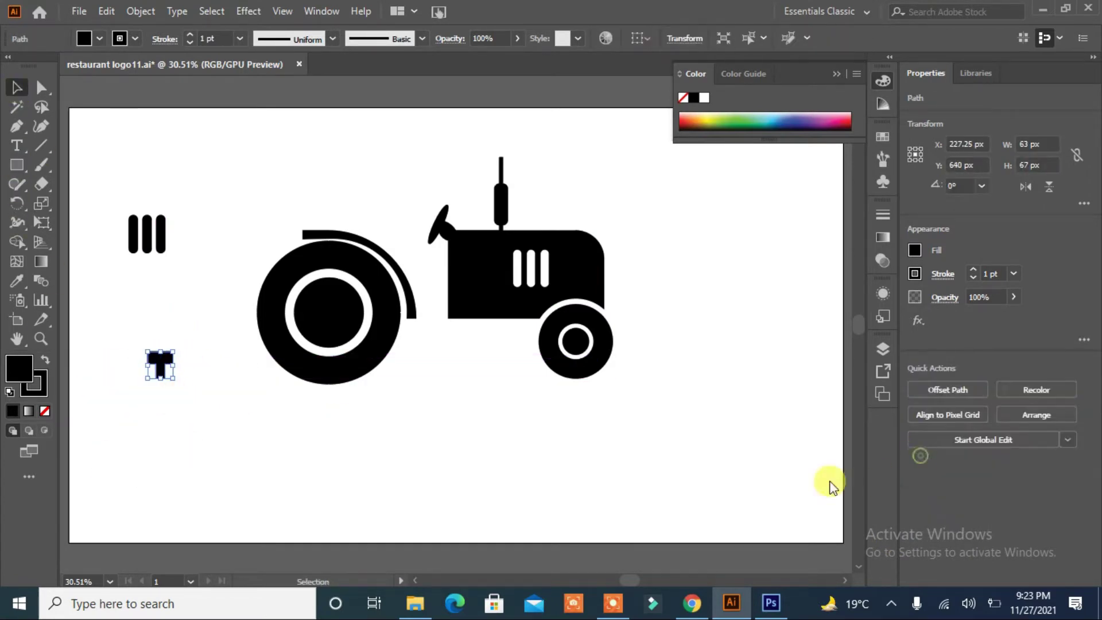
left_click(832, 487)
left_click_drag(192, 340, 112, 361)
key("a")
mouse_move(180, 342)
left_mouse_down()
mouse_move(147, 368)
mouse_move(566, 222)
mouse_move(573, 230)
mouse_move(527, 259)
left_mouse_up()
left_click(192, 337)
left_click(16, 87)
Step: Try merging the T cap with the tractor body, then undo the merge
left_click(663, 271)
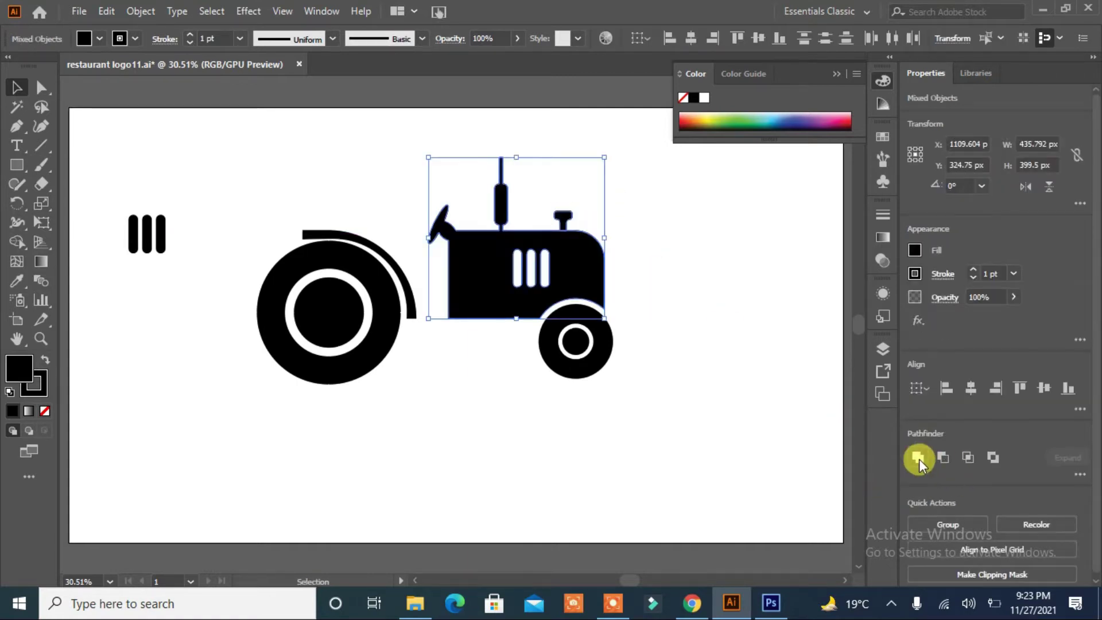
left_click(918, 462)
left_click(642, 247)
left_click(567, 204)
key("ctrl+z")
left_click(581, 446)
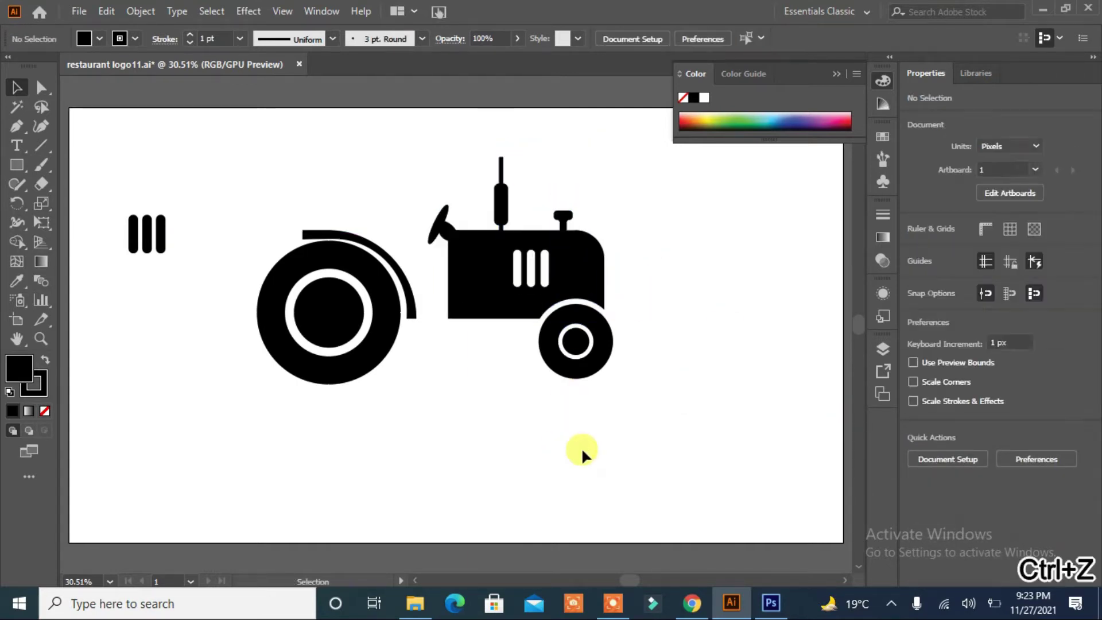
left_click_drag(341, 397, 344, 404)
Step: Nudge the rear wheel and fender right, then draw two small flat bars combined into a step
key("shift+Right")
key("shift+Right")
key("shift+Right")
key("shift+Right")
key("shift+Right")
key("shift+Right")
key("shift+Right")
key("shift+Right")
key("shift+Right")
left_click(347, 467)
left_click(17, 164)
left_click_drag(434, 314, 450, 348)
mouse_move(116, 405)
left_mouse_down()
mouse_move(143, 412)
mouse_move(119, 423)
mouse_move(442, 335)
left_mouse_up()
left_click(17, 87)
left_click(122, 405)
left_click(919, 457)
Step: Place the step bars beside the rear wheel, Minus Front them, and unite the tractor
left_click(197, 452)
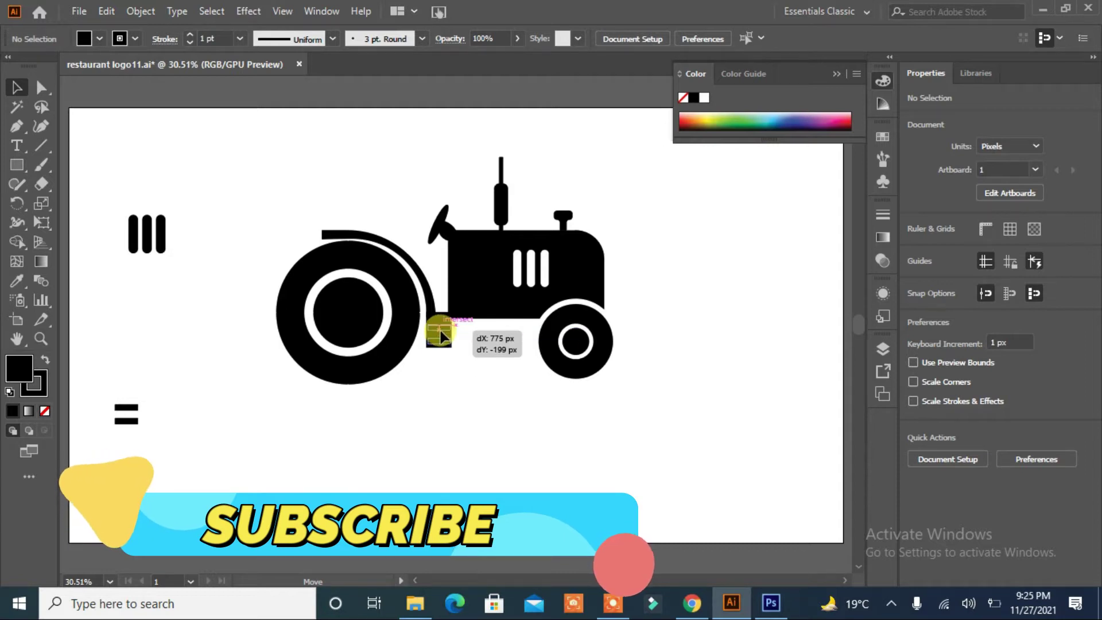
left_click_drag(440, 333, 440, 333)
left_click(432, 344, "shift")
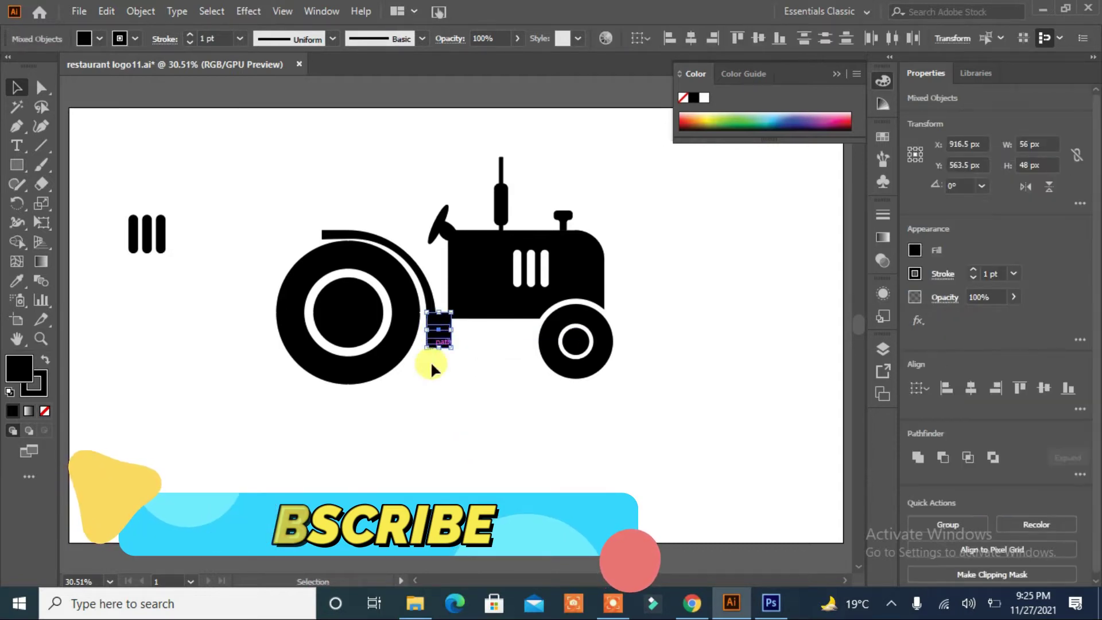
left_click(942, 461)
left_click(452, 475)
mouse_move(234, 381)
left_mouse_down()
mouse_move(664, 204)
mouse_move(463, 457)
left_mouse_up()
left_click(918, 458)
Step: Shrink the tractor slightly, move it right, and delete the three spare bars
left_click(616, 209)
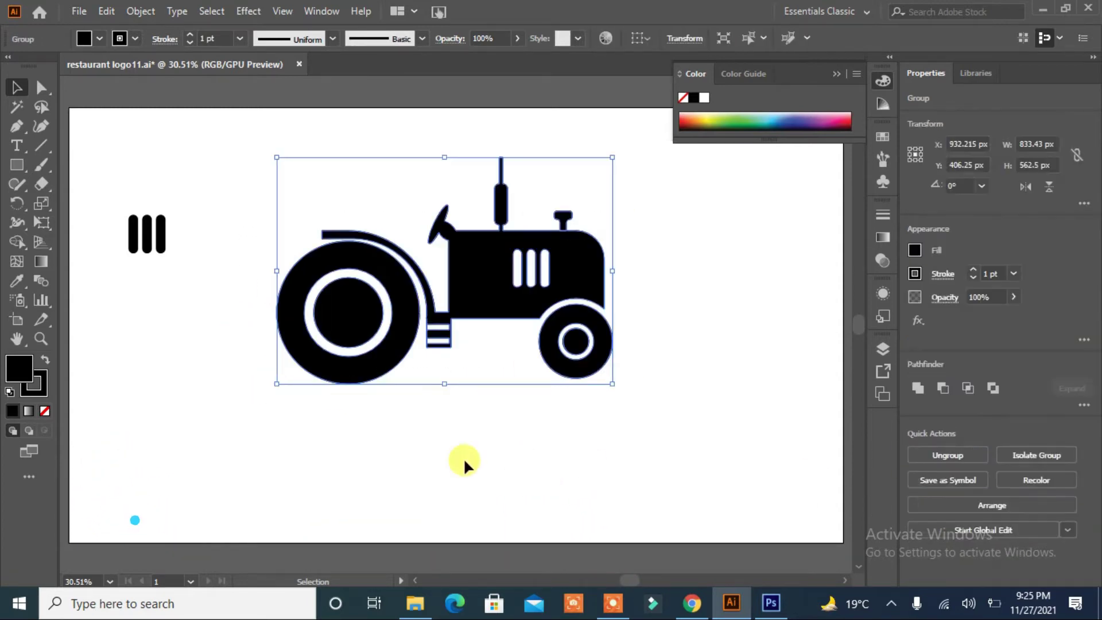
mouse_move(613, 383)
left_mouse_down()
mouse_move(537, 351)
mouse_move(510, 300)
mouse_move(649, 287)
left_mouse_up()
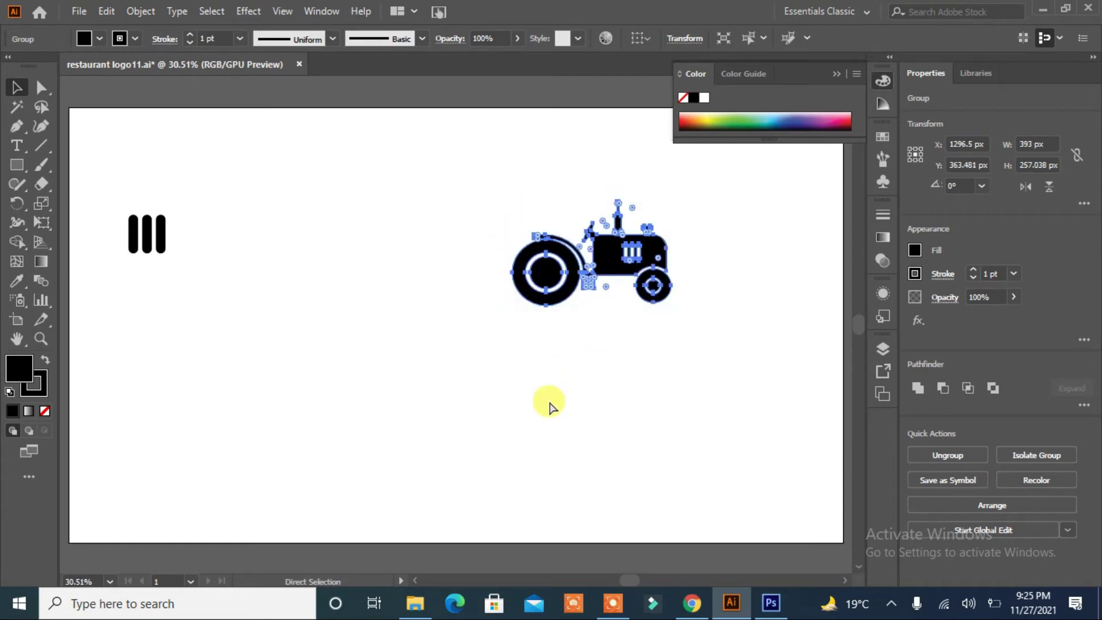
key("ctrl+z")
left_click_drag(668, 317, 658, 311)
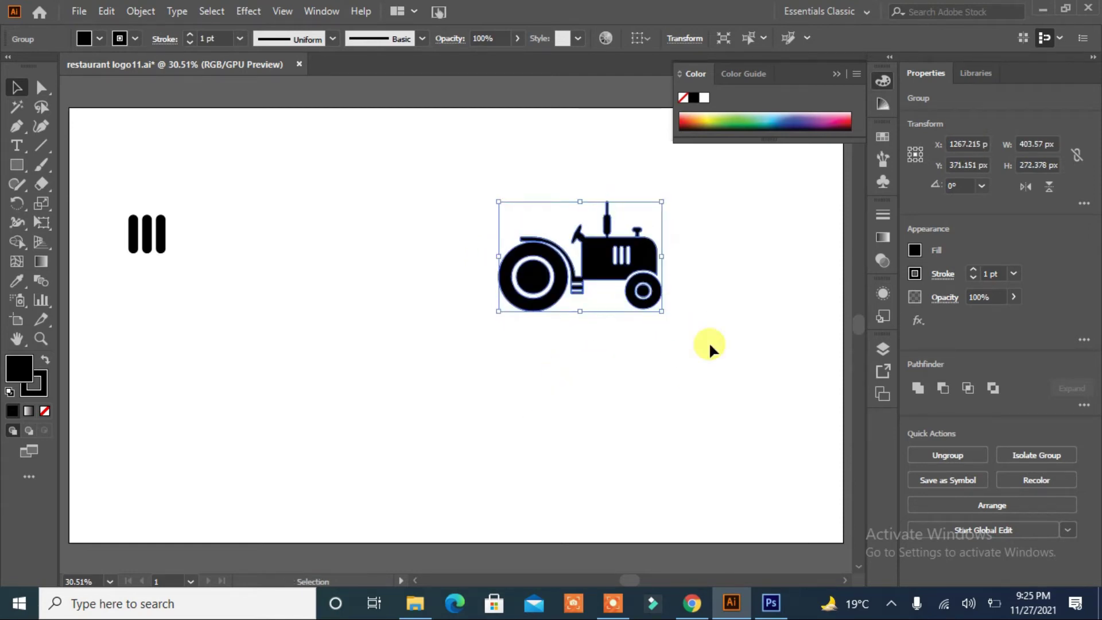
left_click(426, 461)
key("Delete")
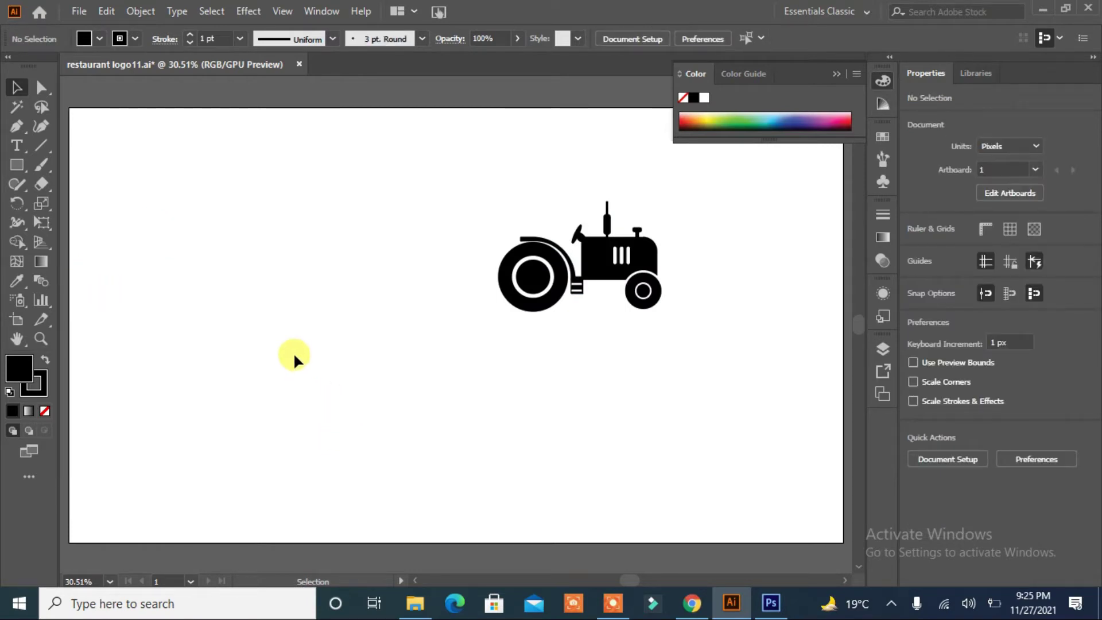
Step: Draw a large black circle and move it toward the page centre
left_click(148, 215)
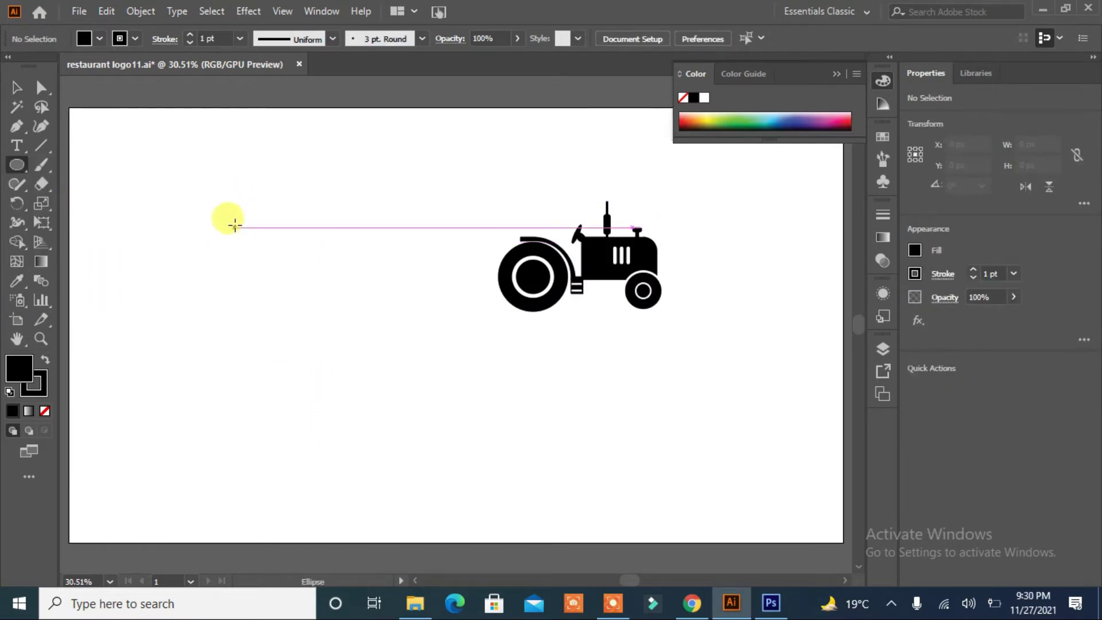
left_click_drag(232, 224, 333, 341)
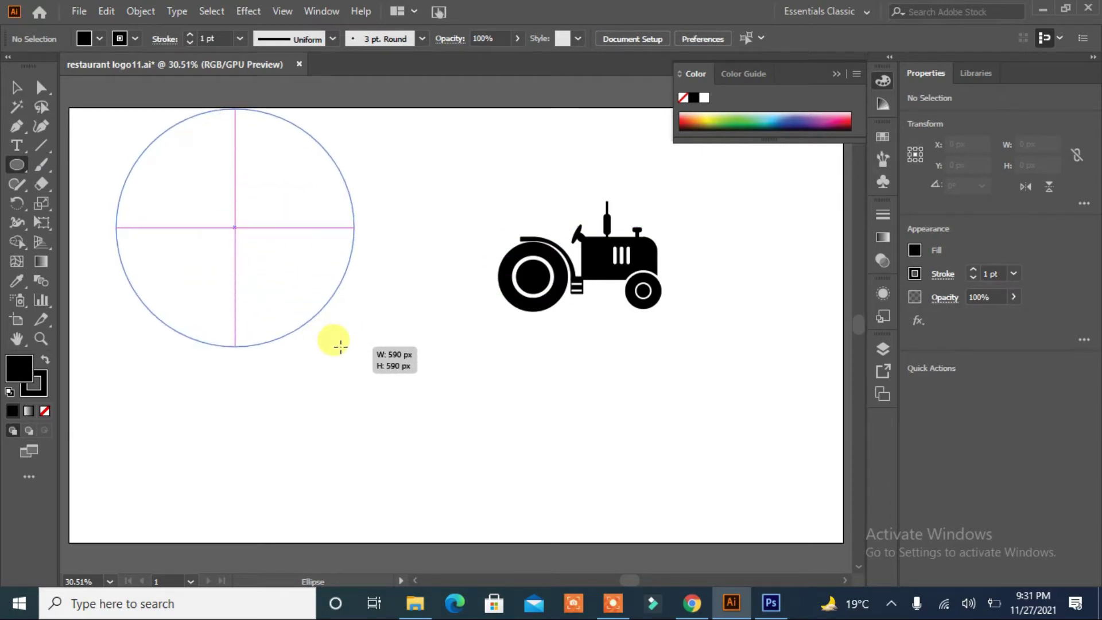
left_click_drag(234, 227, 318, 320)
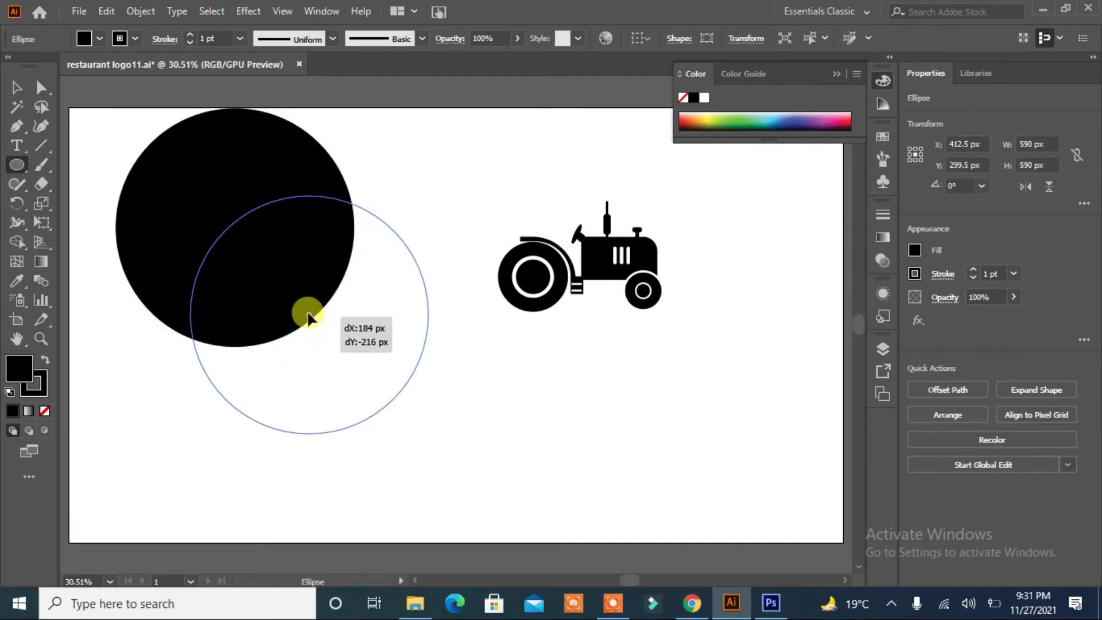
Step: Draw a gently wavy Pen path across the circle's top, ending past its right edge
key("p")
left_click(214, 248)
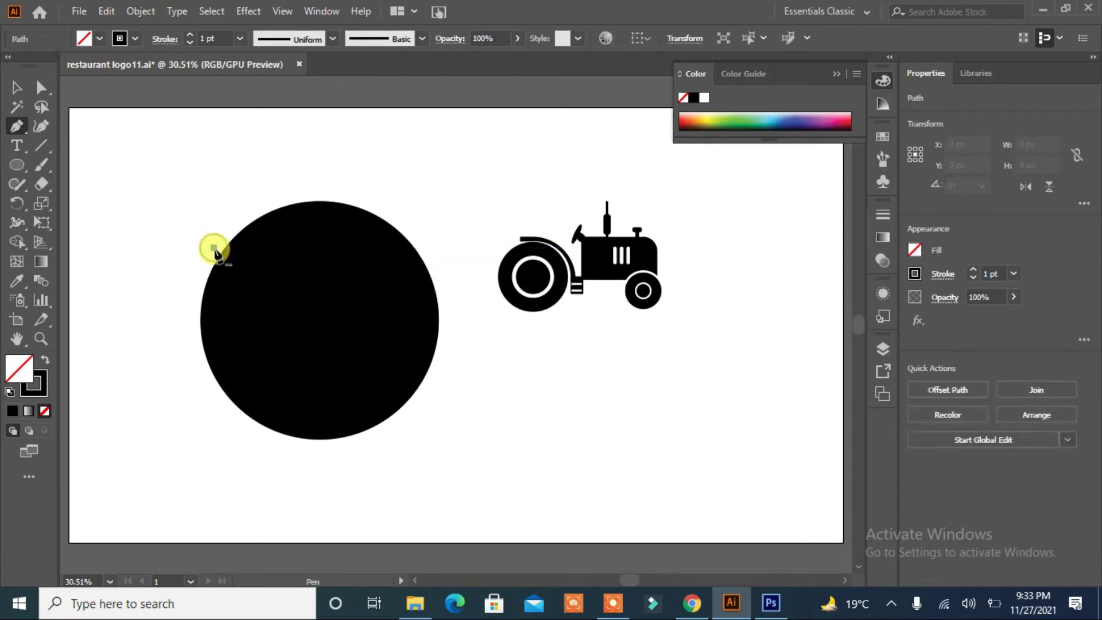
left_click_drag(310, 277, 375, 249)
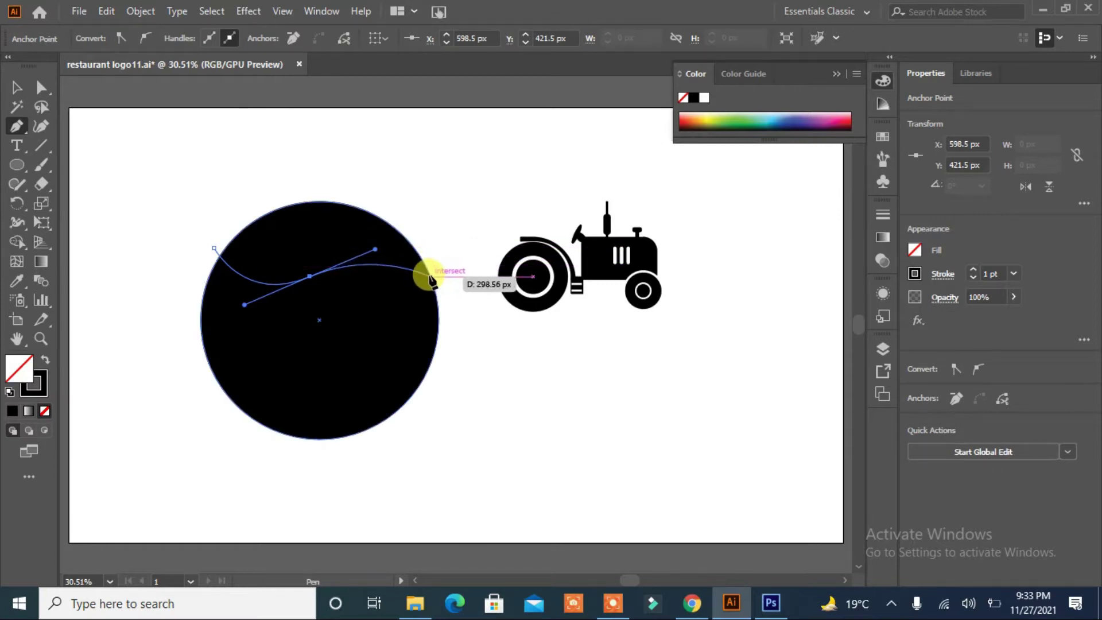
left_click_drag(431, 277, 439, 285)
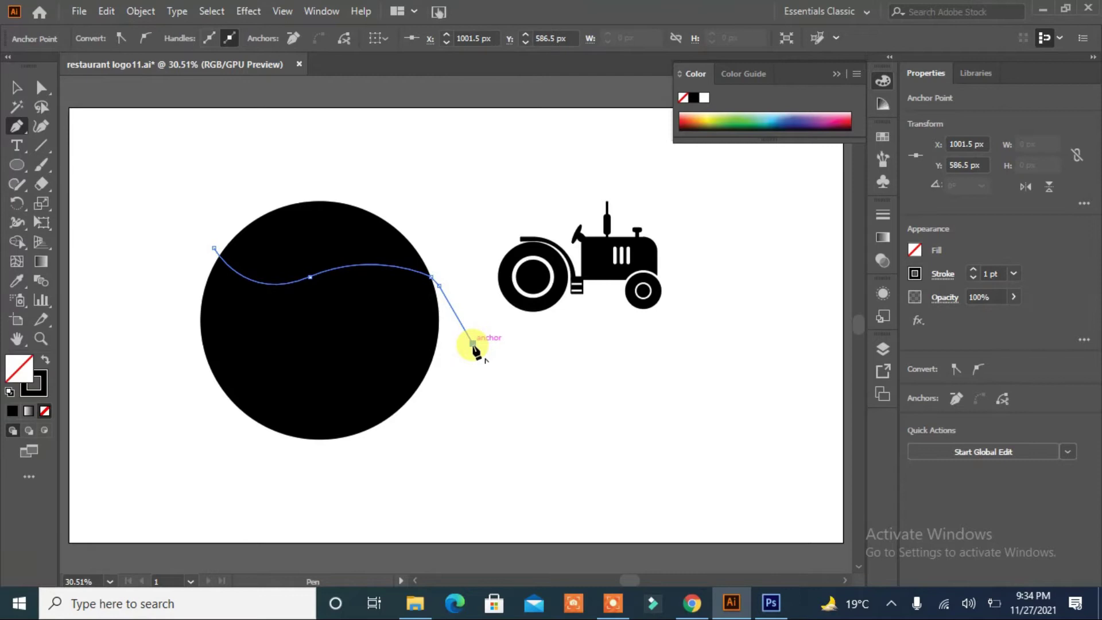
key("Escape")
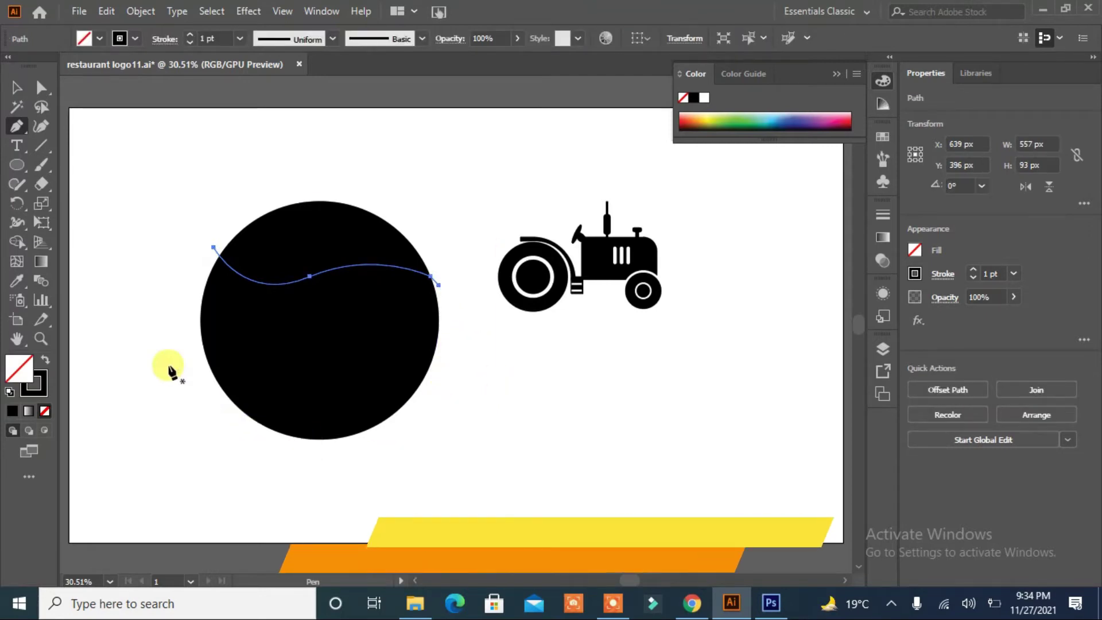
Step: Give the wave path a white stroke
left_click(134, 39)
left_click(23, 58)
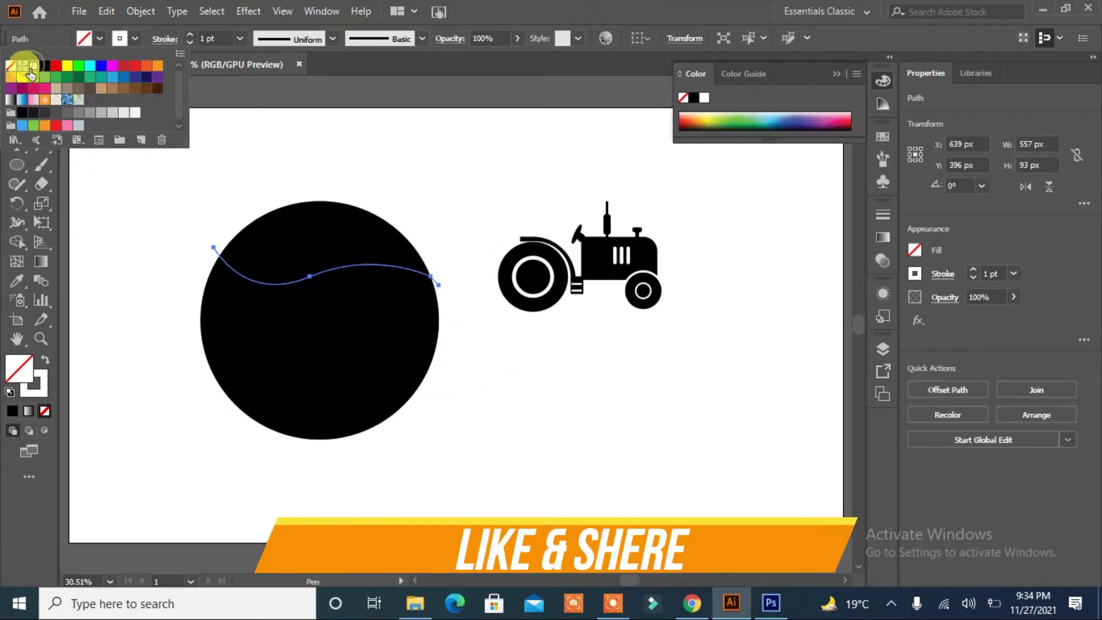
left_click(15, 87)
left_click(88, 263)
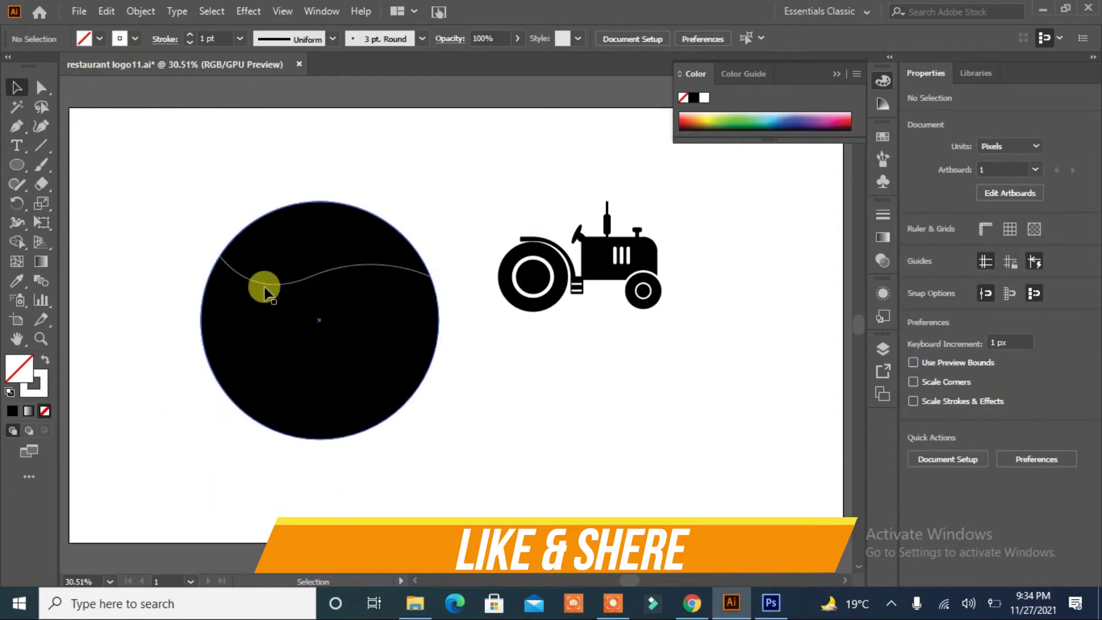
Step: Reflect the wave horizontally so it flips top to bottom
right_click(358, 263)
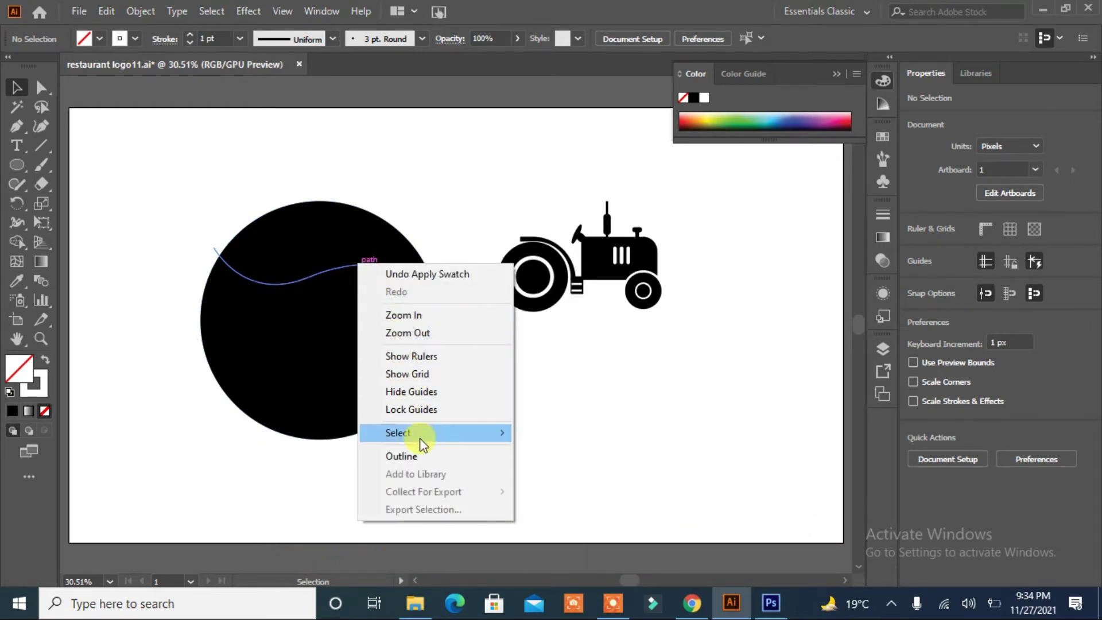
right_click(286, 284)
mouse_move(341, 463)
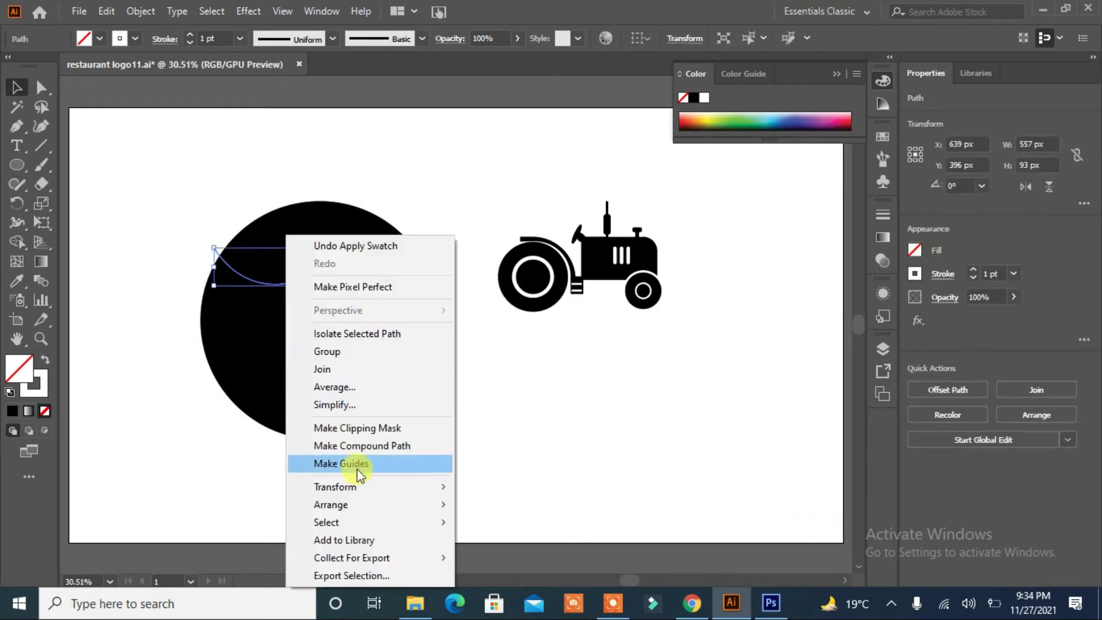
left_click(520, 406)
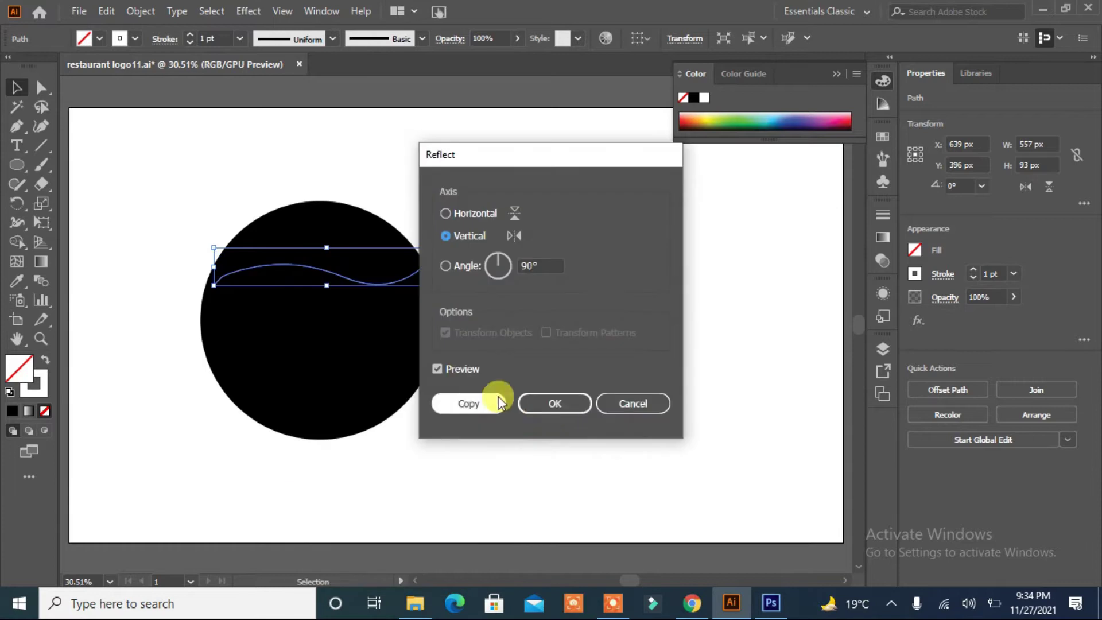
left_click(446, 214)
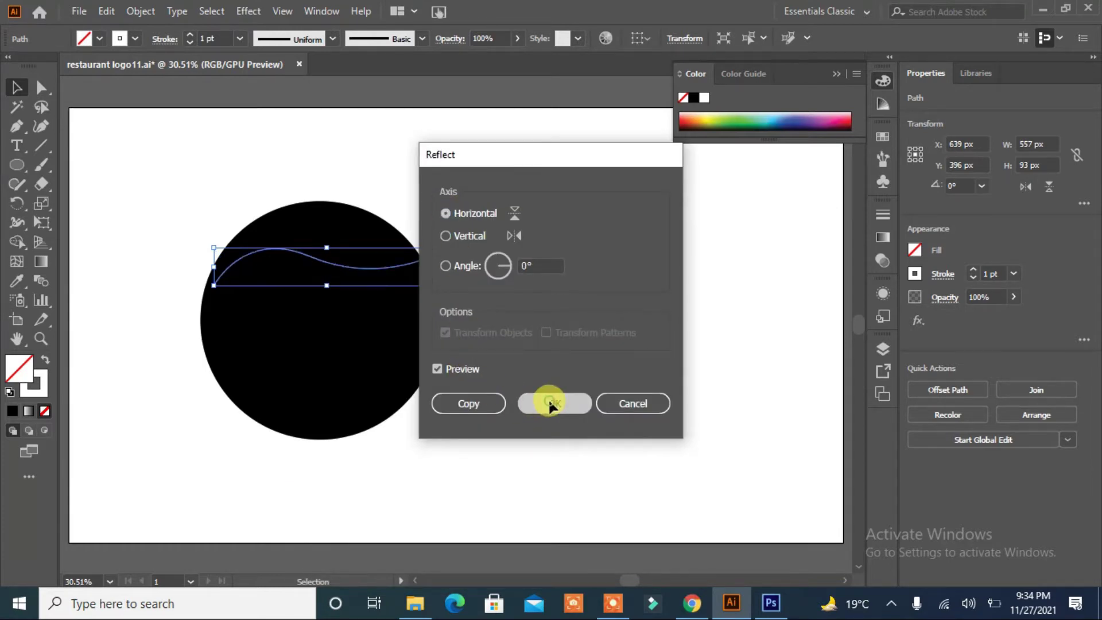
left_click(551, 402)
Step: Move the flipped wave into the circle's lower part and drag a copy upward
left_click_drag(360, 276, 355, 390)
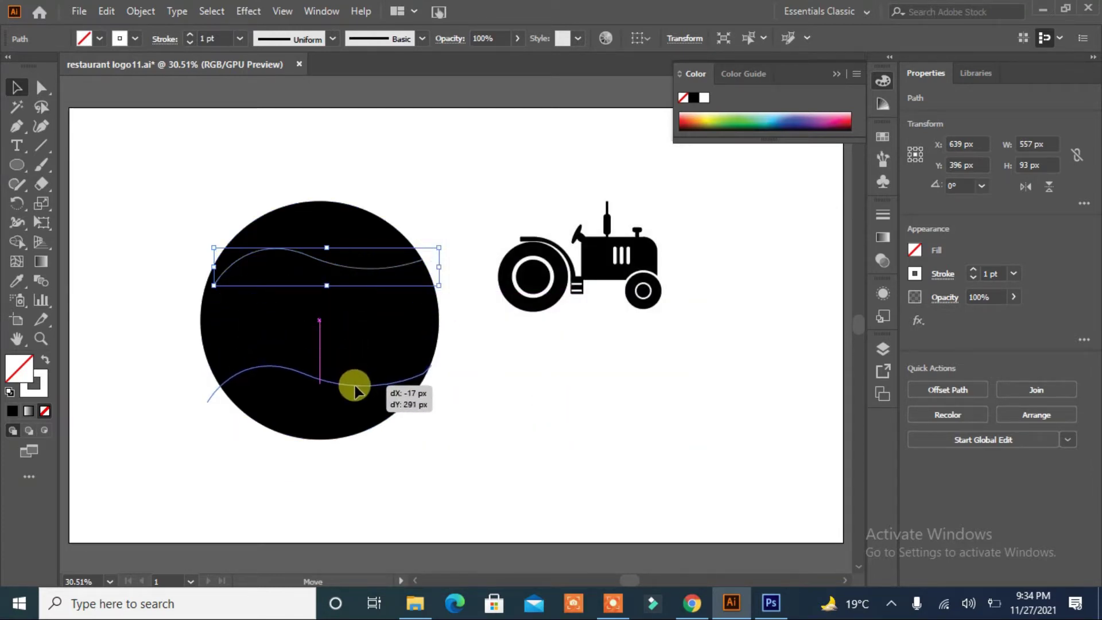
mouse_move(320, 381)
left_mouse_down()
mouse_move(321, 343)
mouse_move(328, 378)
left_mouse_up()
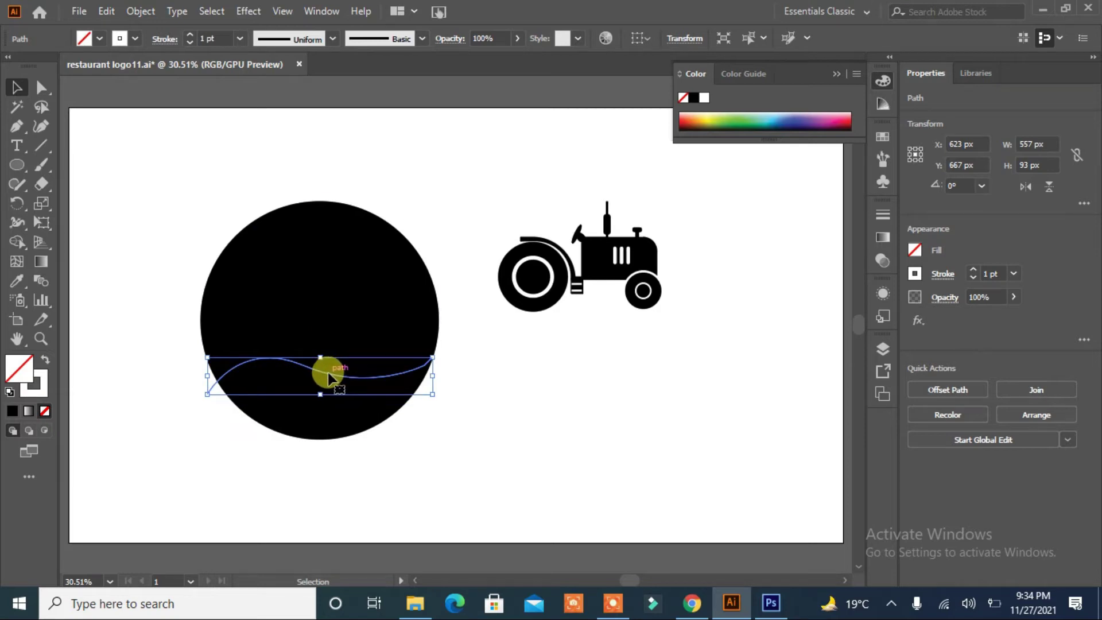
key("Right")
key("Right")
key("Right")
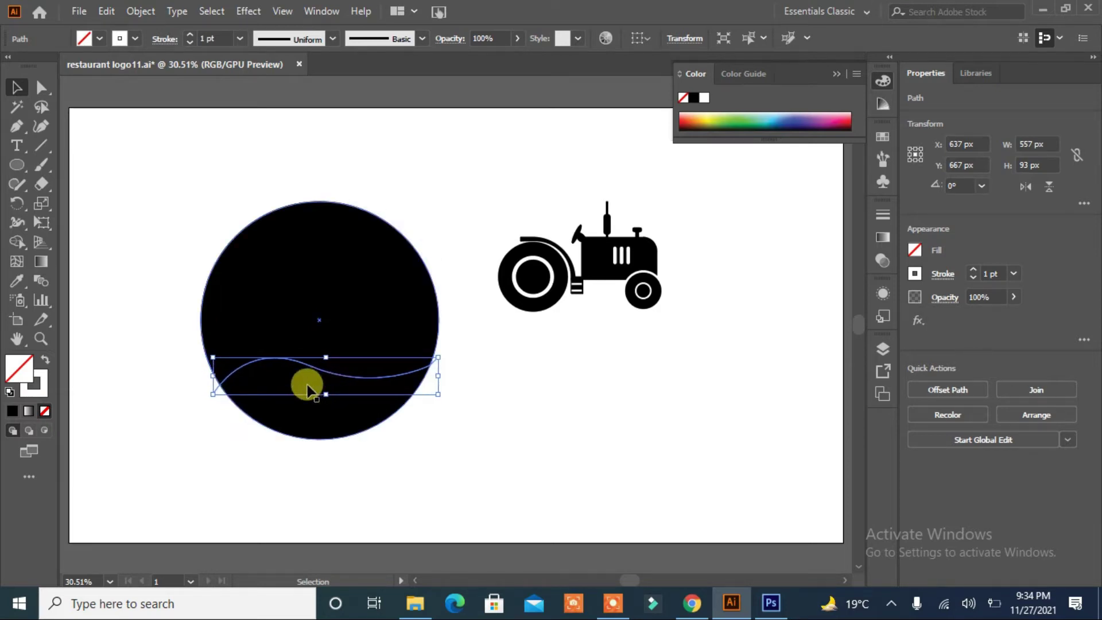
left_click_drag(301, 392, 298, 265)
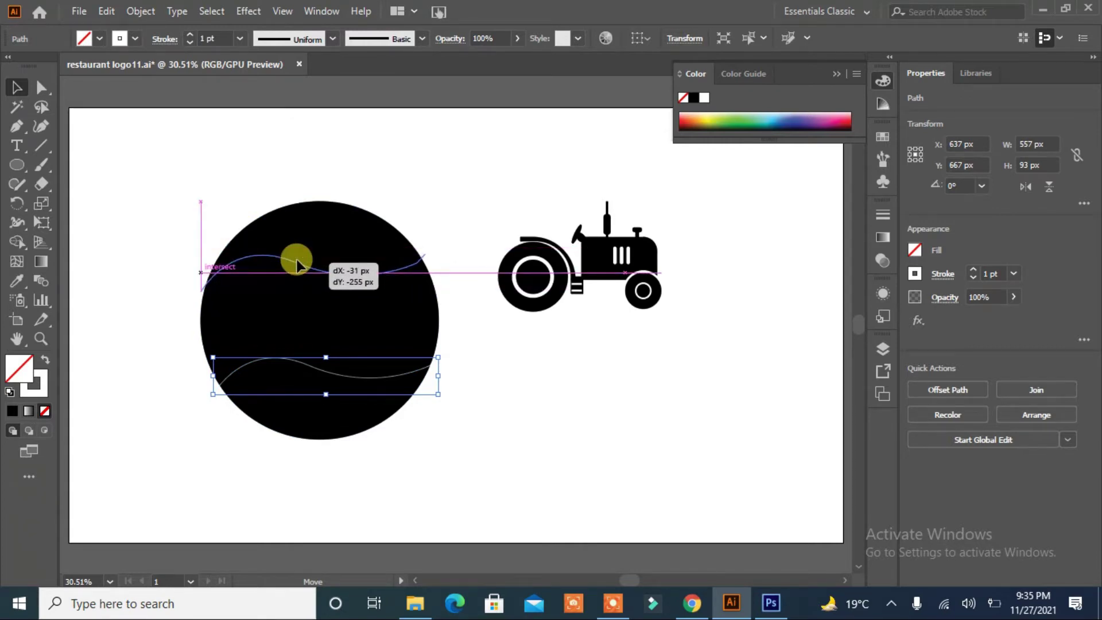
Step: Position the wave copy across the circle's top and widen it to span the circle
left_click_drag(298, 266, 304, 262)
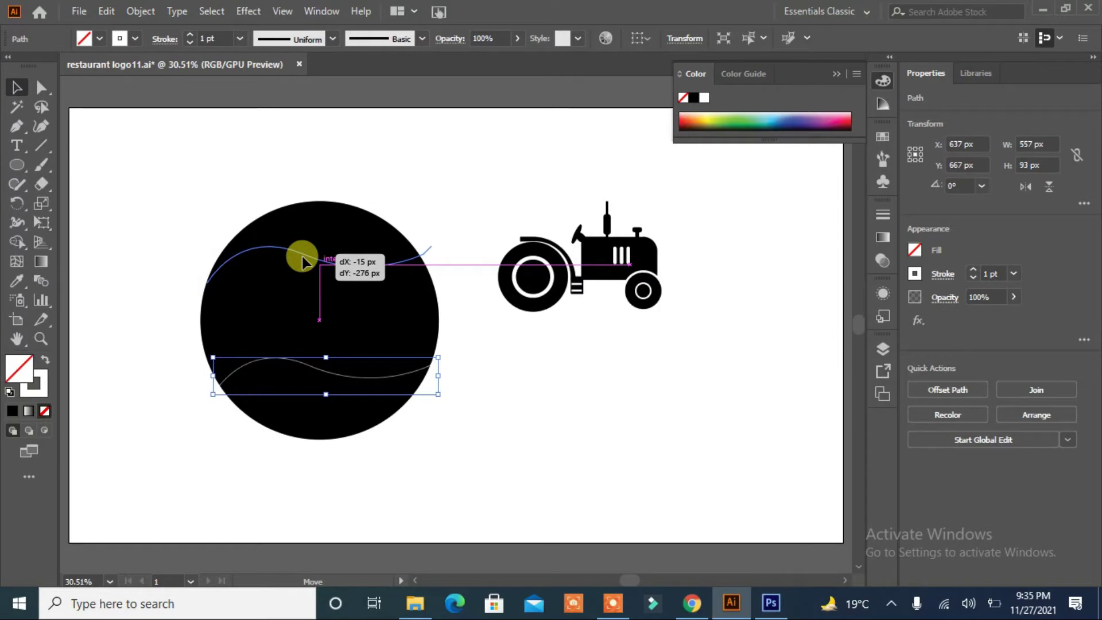
left_click_drag(302, 263, 299, 271)
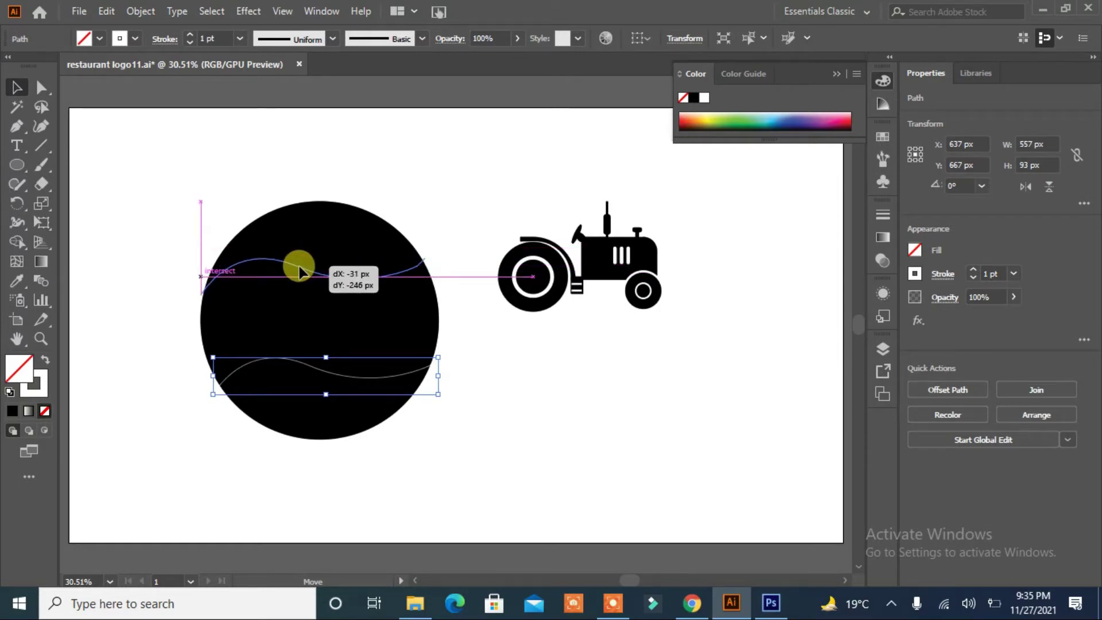
left_click_drag(299, 271, 298, 268)
left_click_drag(426, 276, 431, 278)
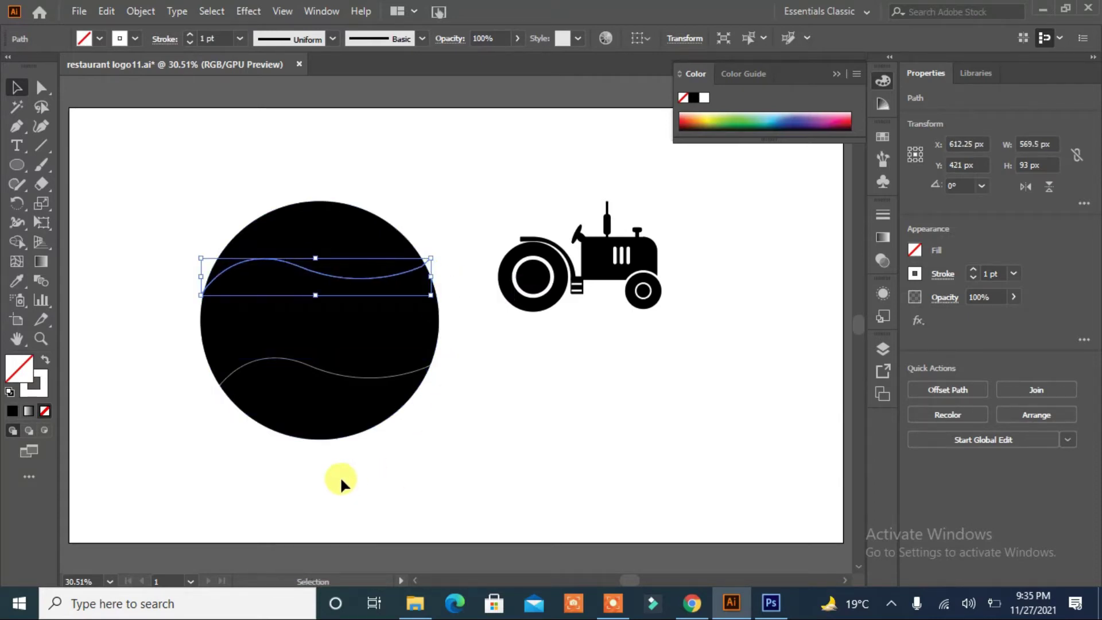
Step: Group the upper and lower waves together
left_click_drag(367, 443, 197, 448)
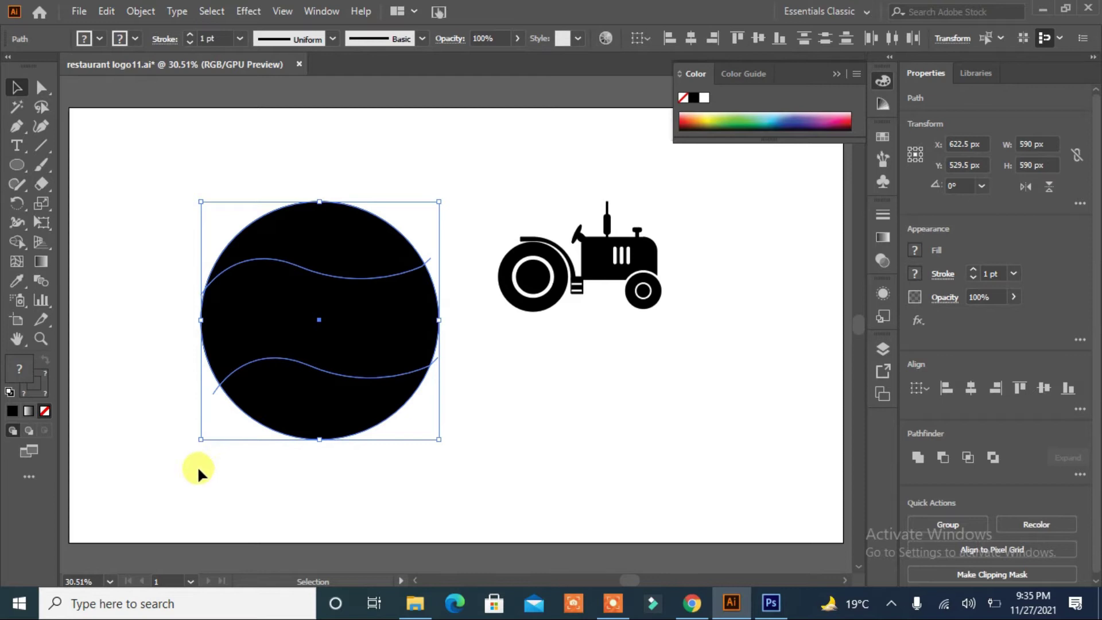
left_click(197, 466)
left_click(310, 274)
left_click(302, 364, "shift")
left_click(1034, 524)
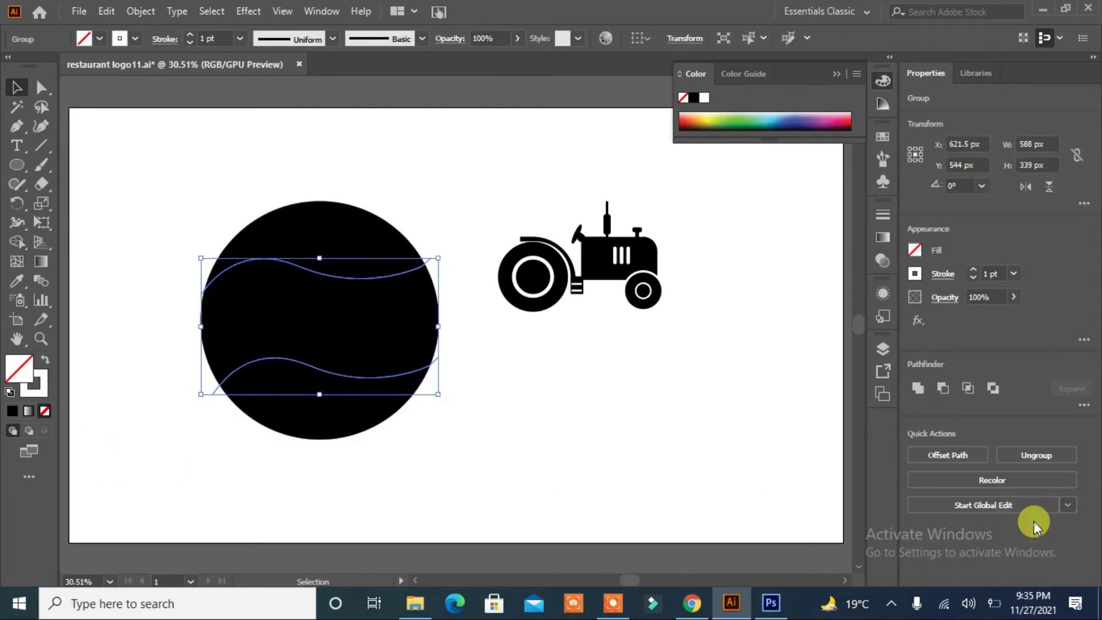
Step: Vertically centre the grouped waves on the black circle
left_click_drag(374, 443, 195, 462)
left_click(1040, 391)
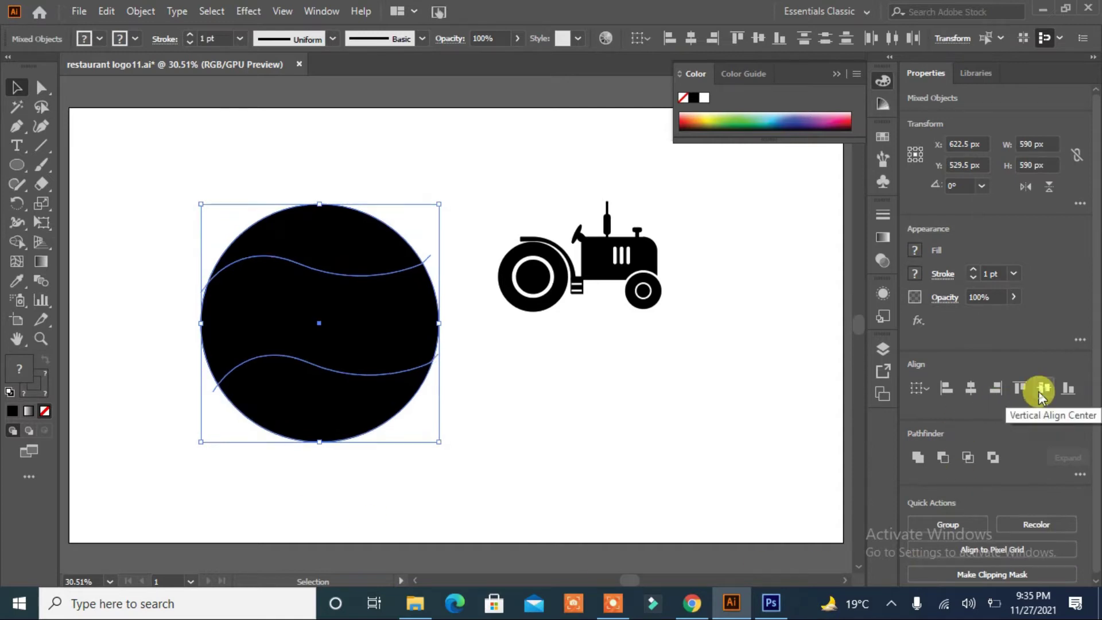
left_click(574, 459)
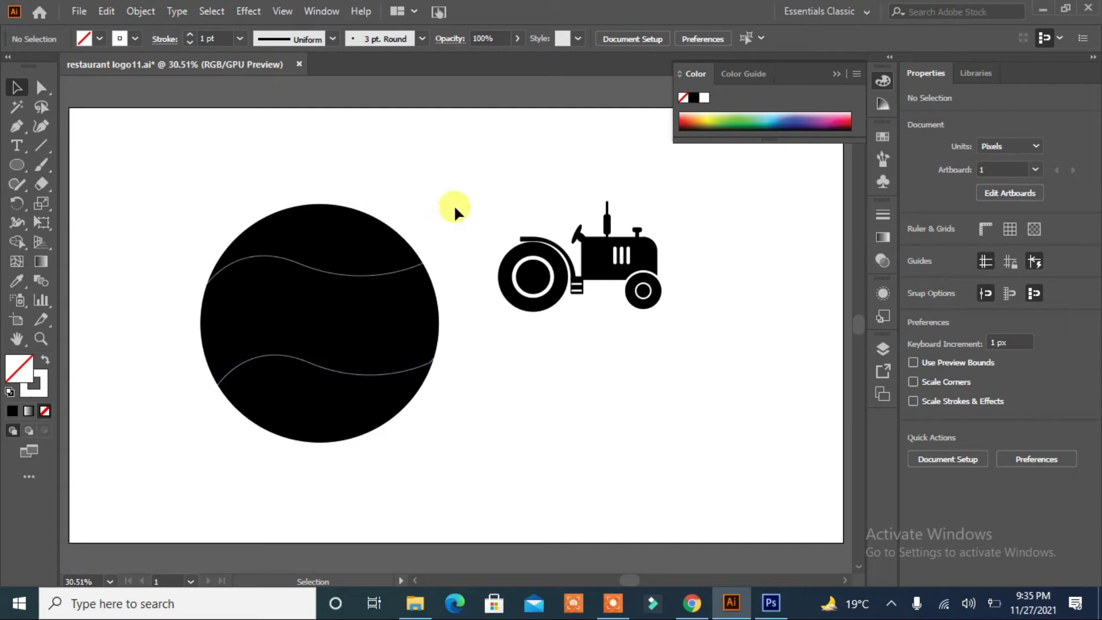
left_click_drag(455, 212, 234, 523)
Step: With Shape Builder, delete the middle band between the waves, keeping the black top and bottom pieces
left_click(17, 242)
left_click(363, 244)
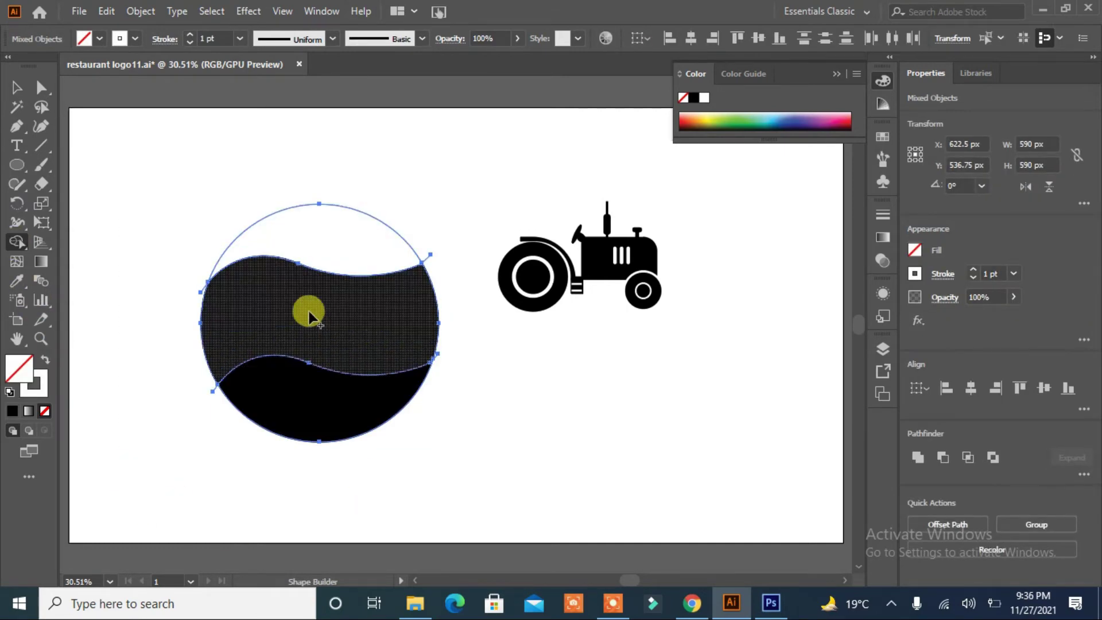
key("ctrl+z")
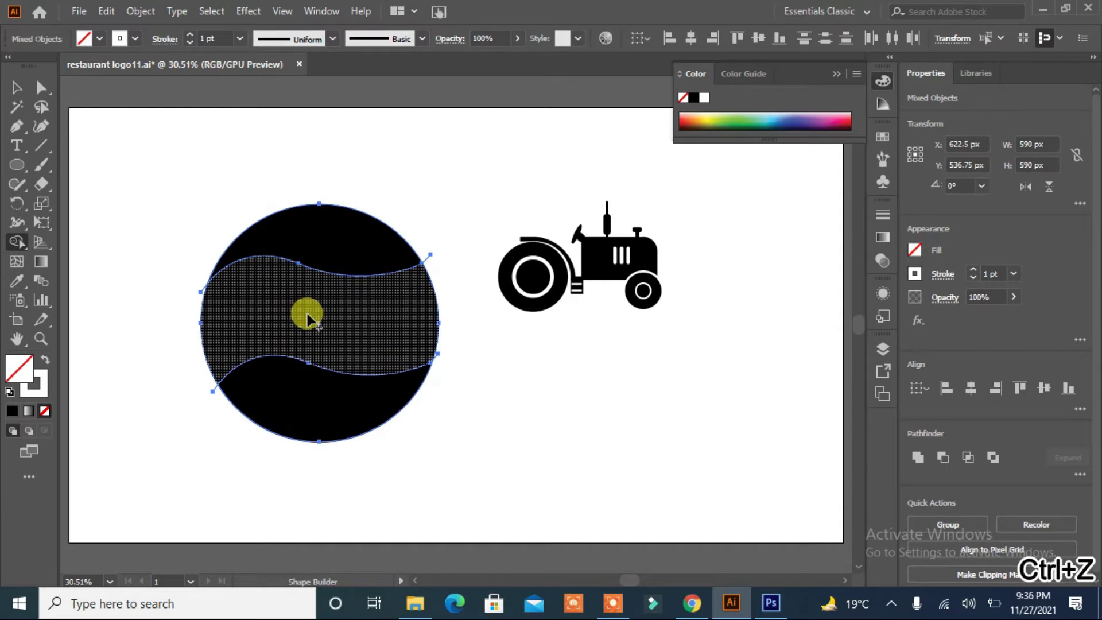
left_click(307, 317, "alt")
left_click(16, 87)
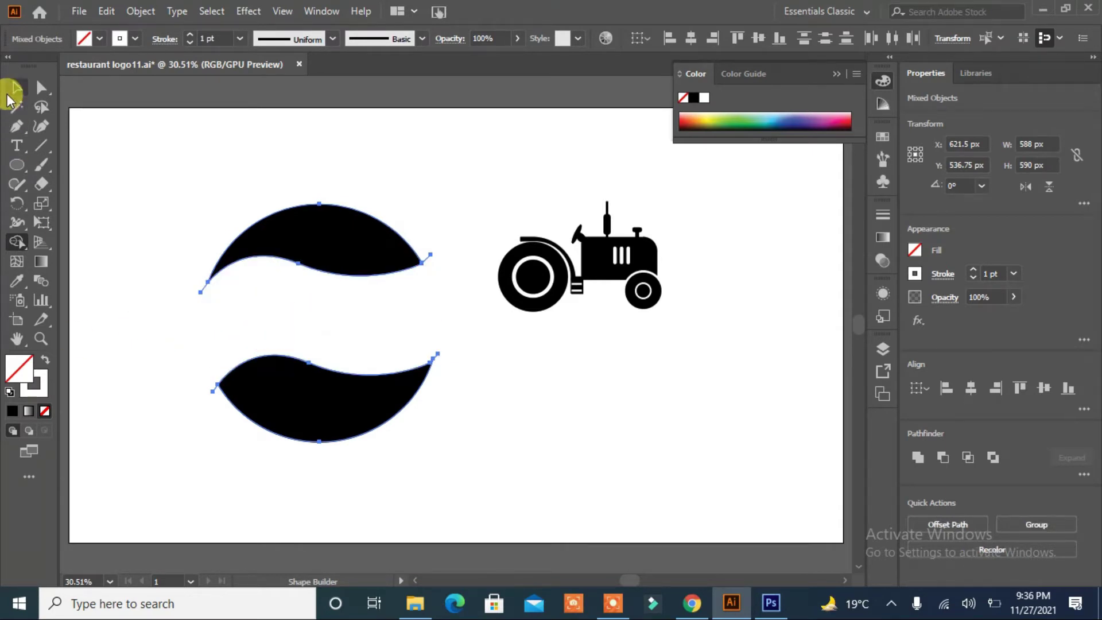
left_click(230, 339)
left_click(199, 285)
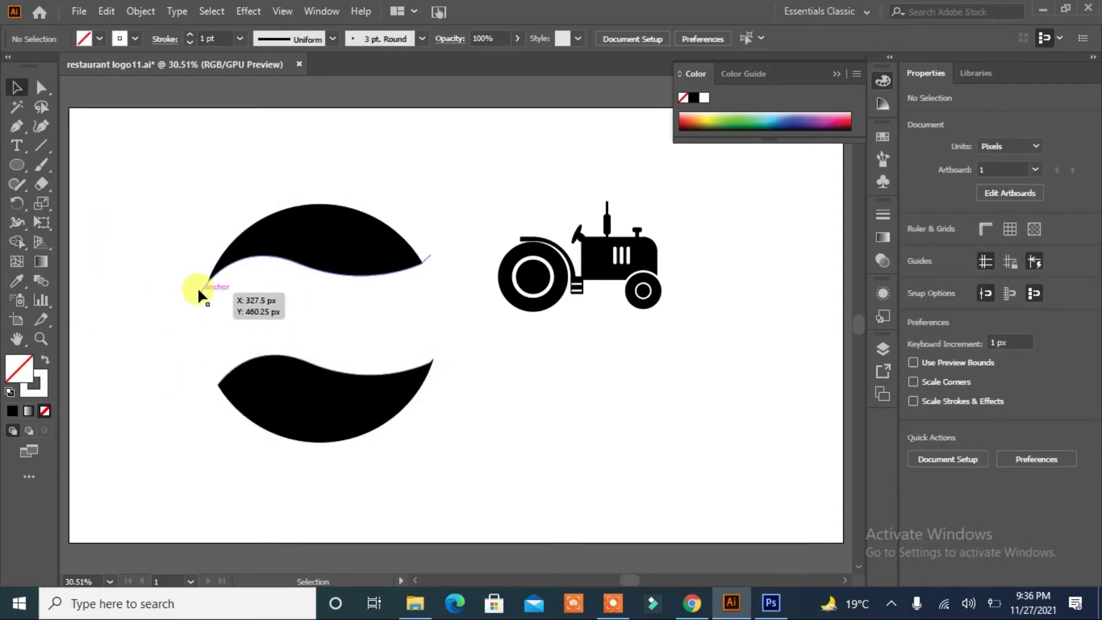
left_click(199, 317)
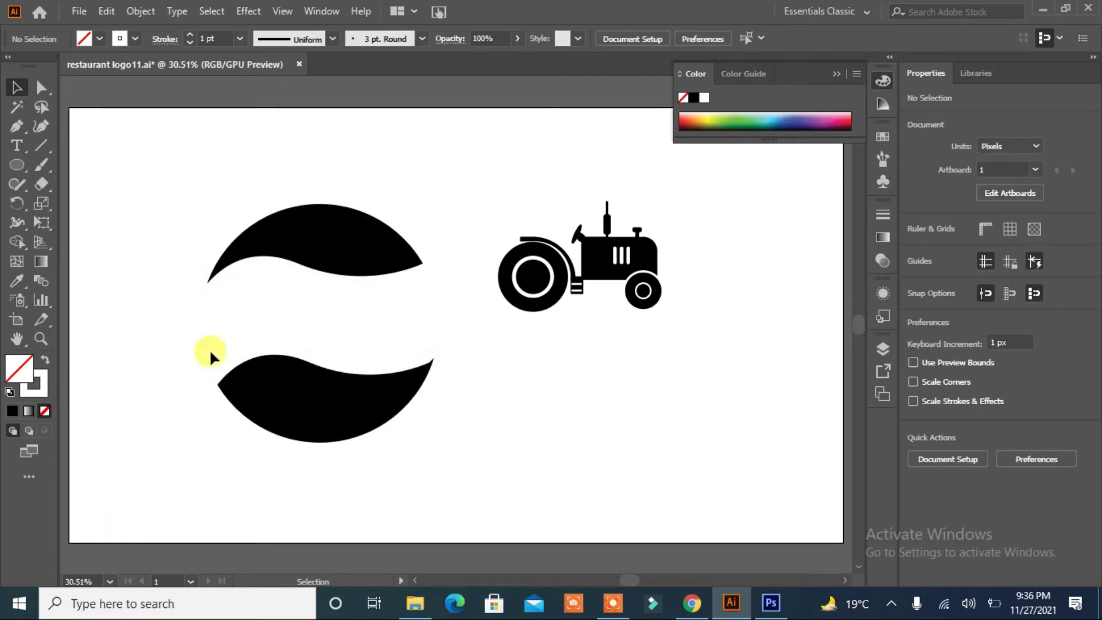
left_click(15, 126)
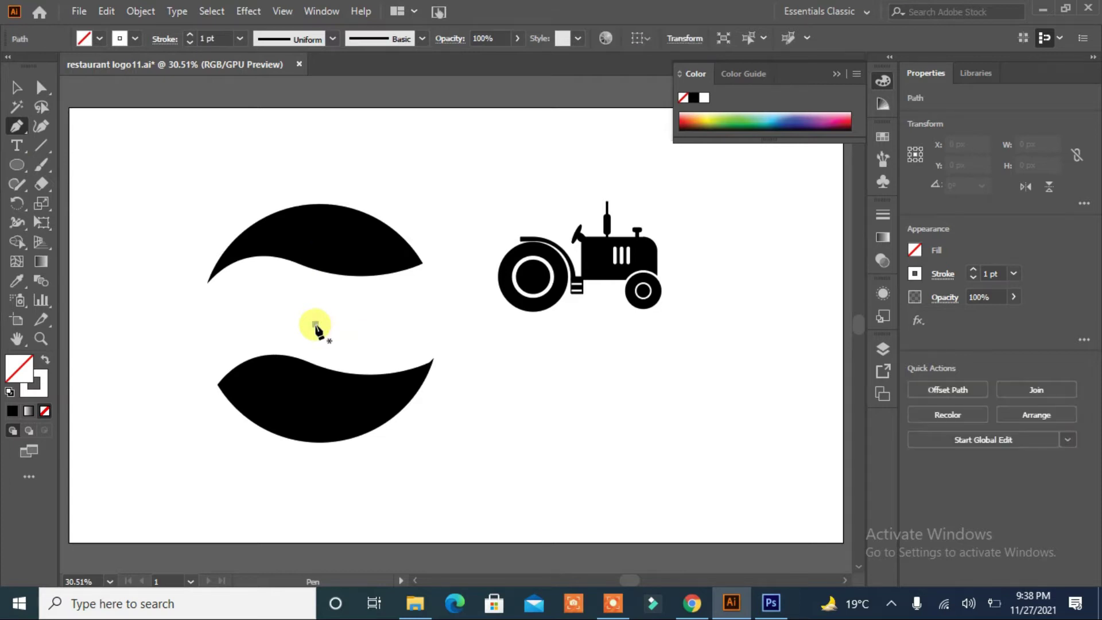
Step: Draw a new circle over the badge and size it to 590 px
left_click(17, 165)
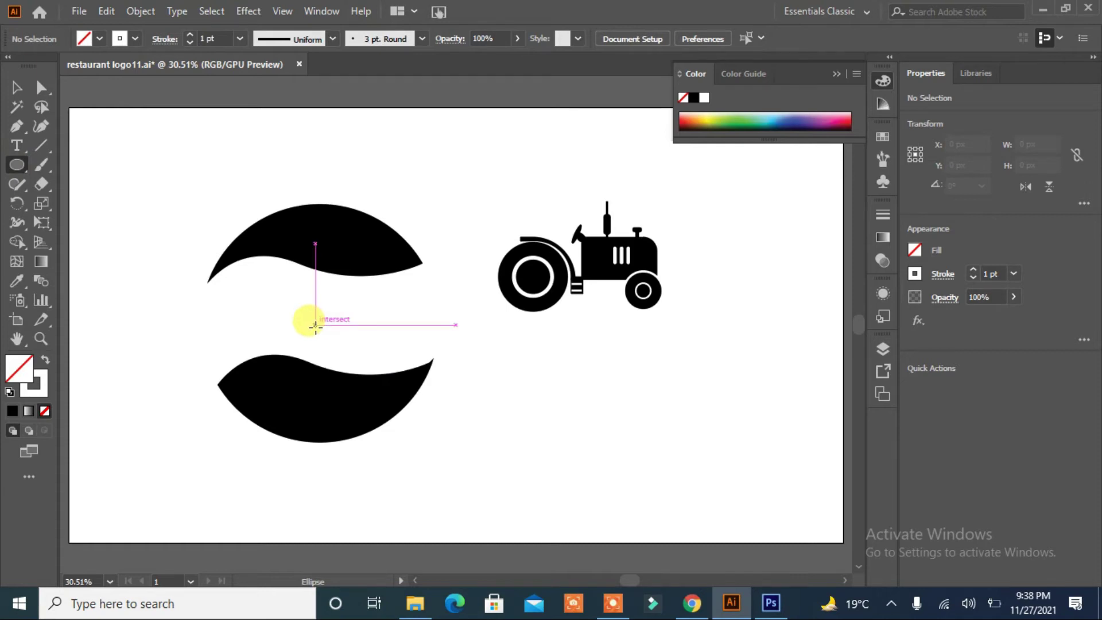
left_click_drag(315, 325, 432, 447)
left_click_drag(192, 446, 197, 441)
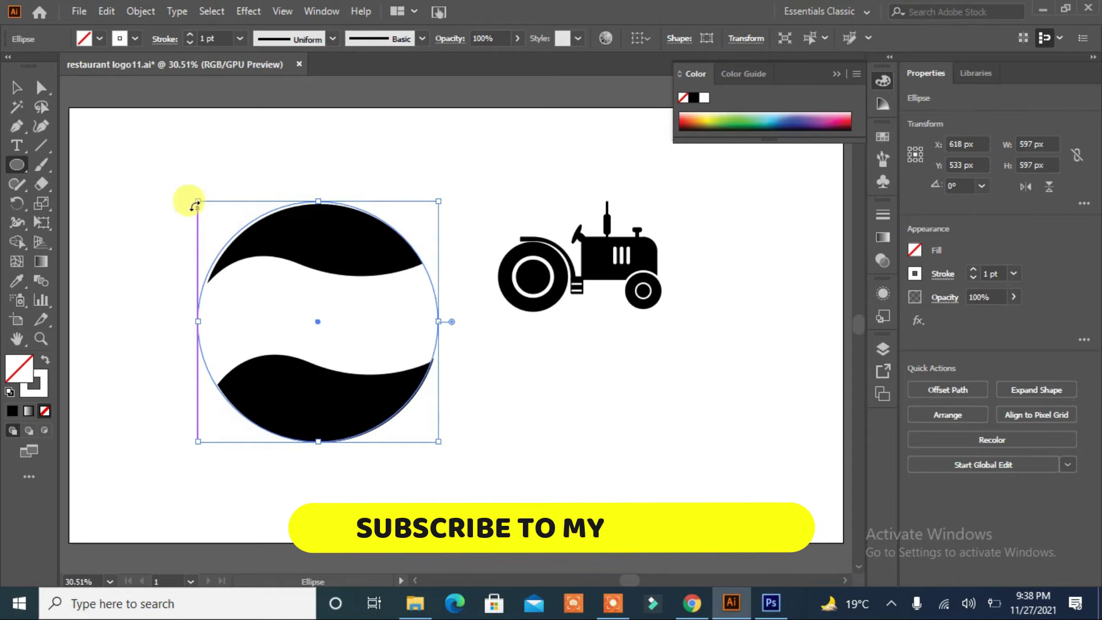
left_click_drag(195, 204, 198, 207)
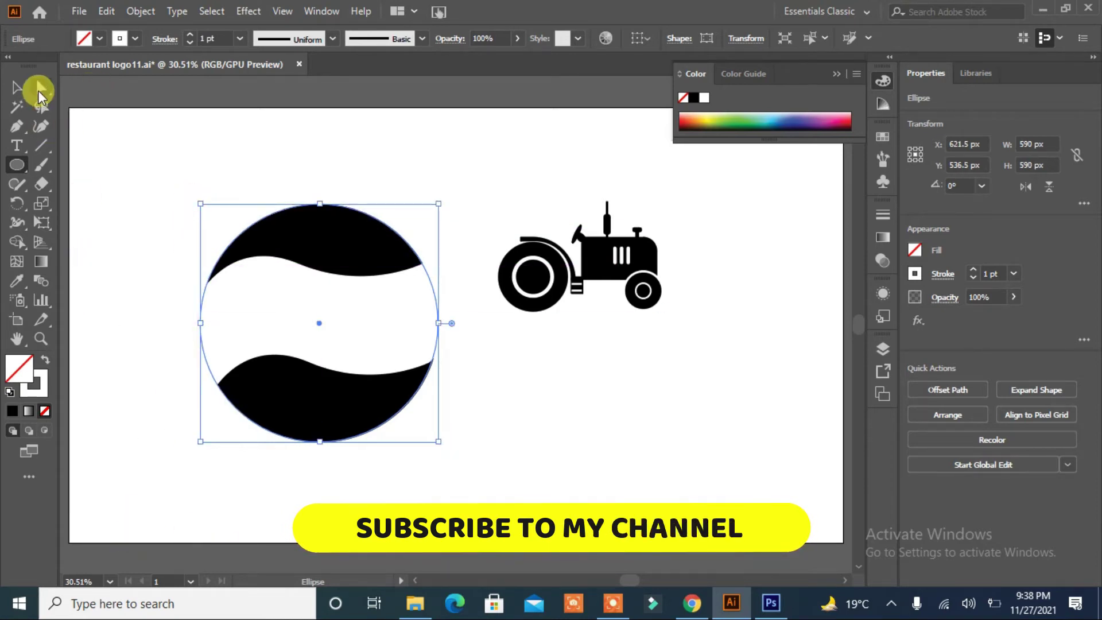
Step: Give the circle a 21 pt black stroke with no fill
left_click(192, 36)
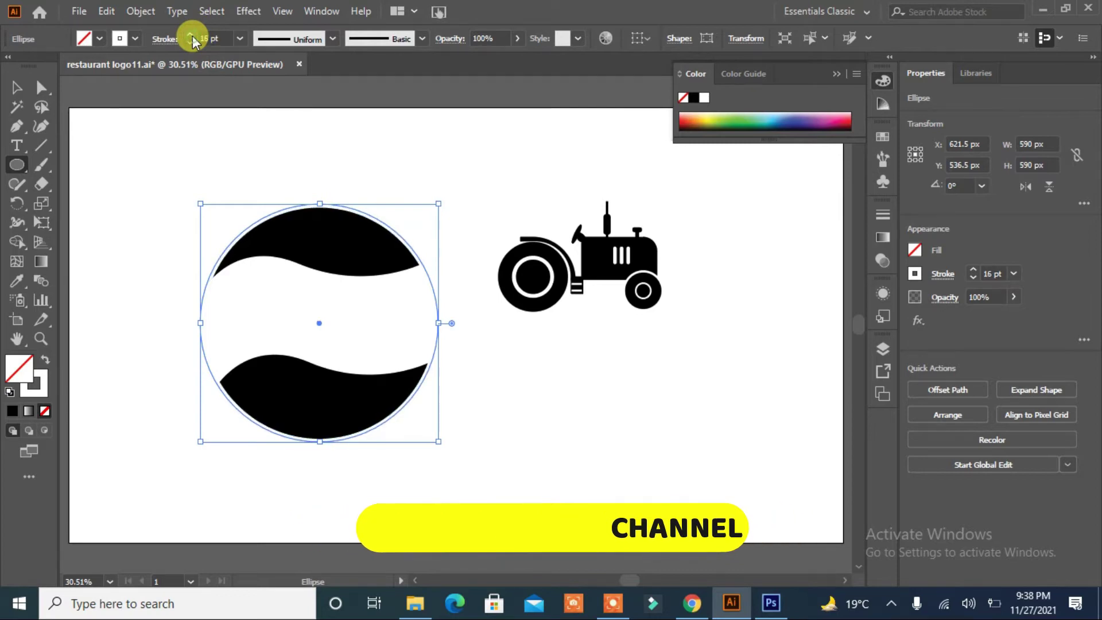
left_click(192, 36)
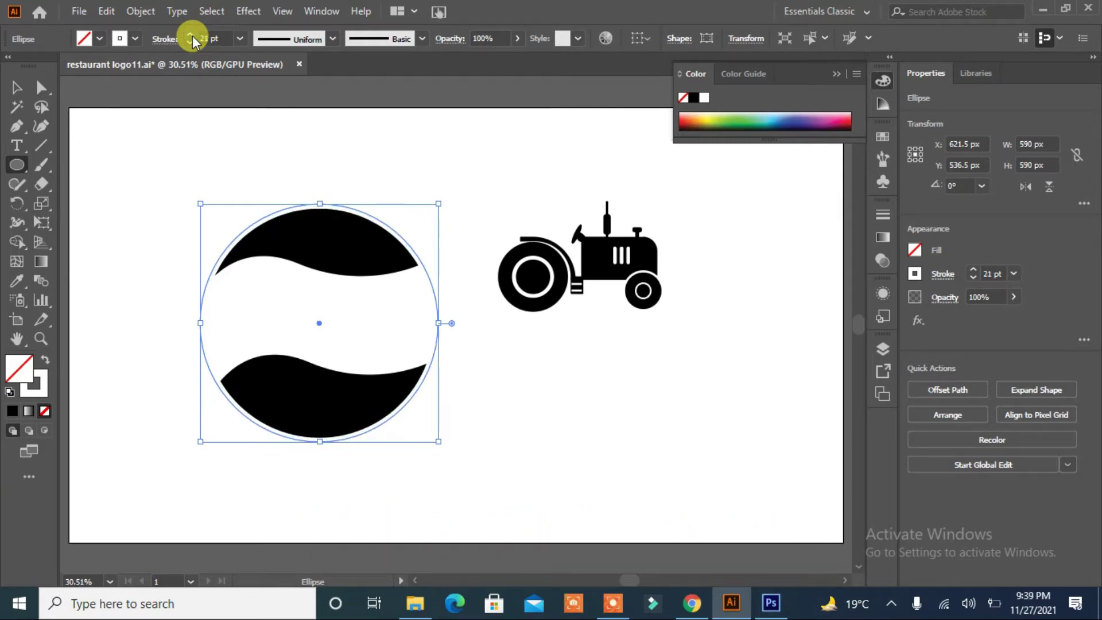
left_click(136, 39)
left_click(47, 68)
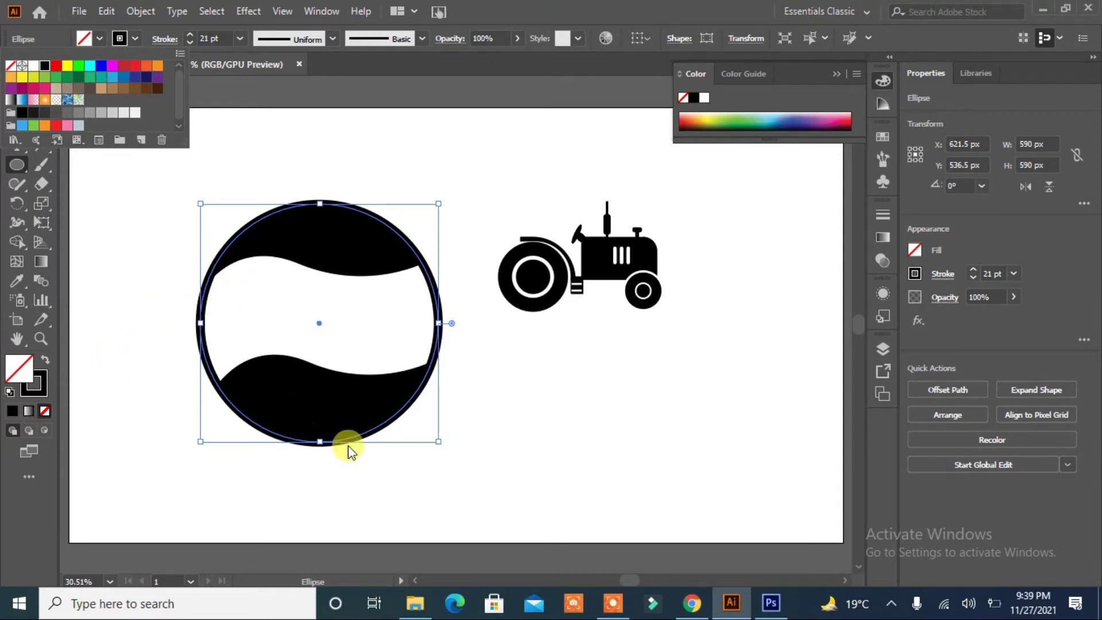
left_click(103, 202)
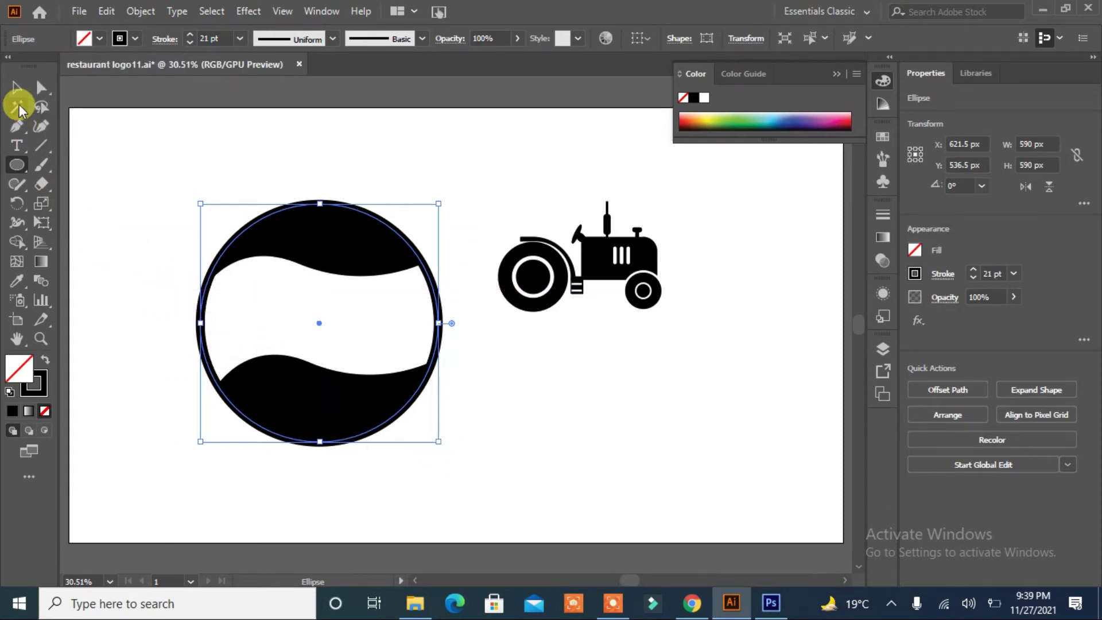
left_click_drag(50, 188, 71, 199)
Step: Cut the outer ring with Scissors at its right and left points
left_click(70, 200)
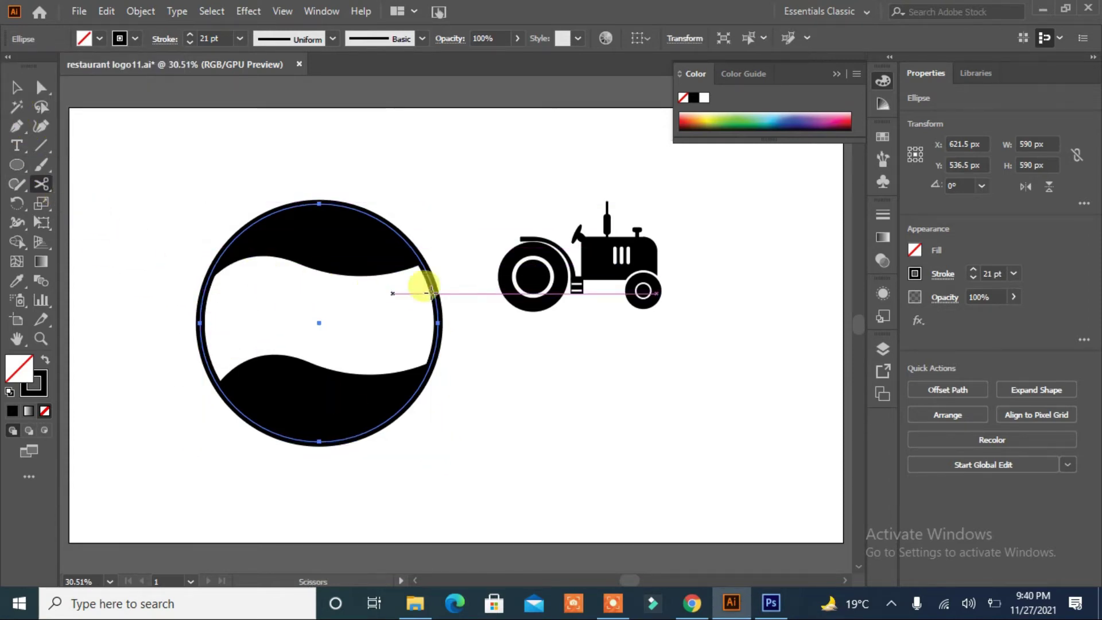
left_click(438, 312)
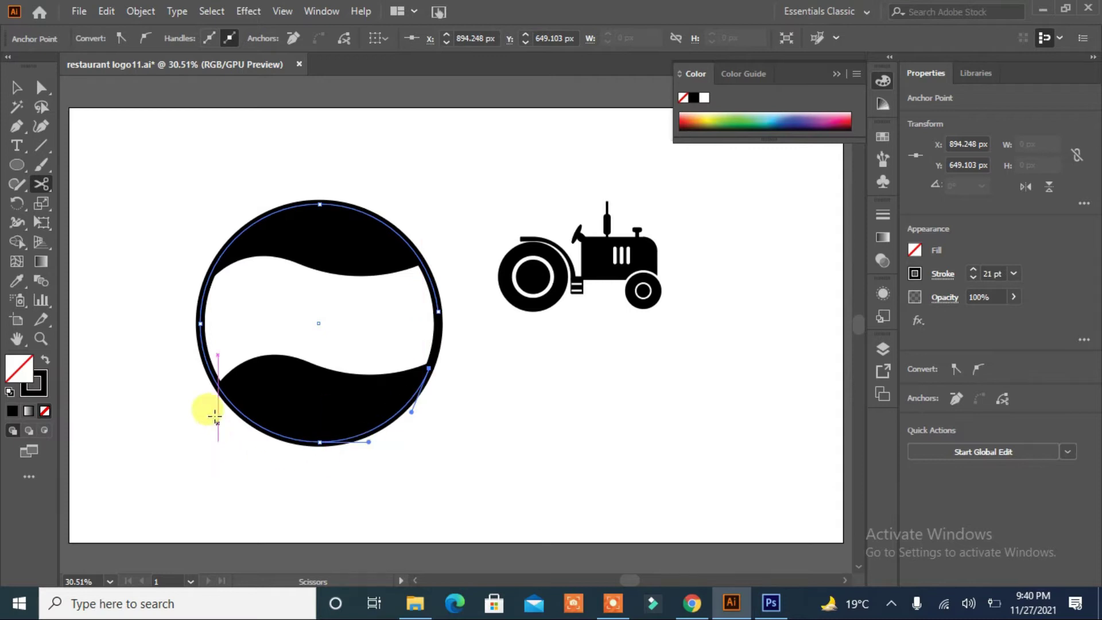
left_click(200, 326)
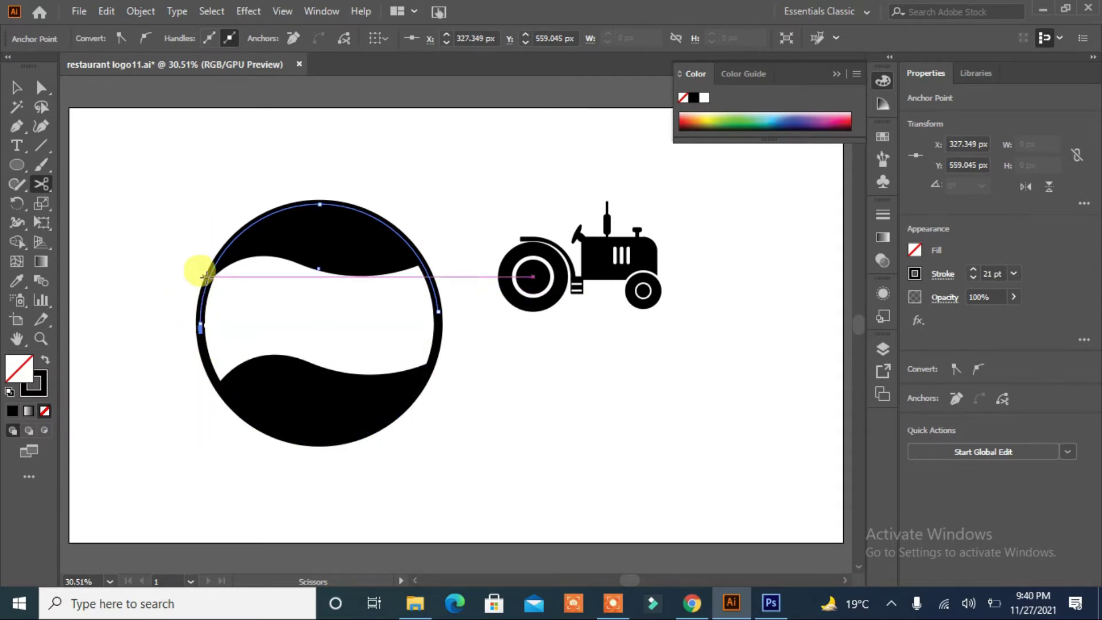
left_click(213, 268)
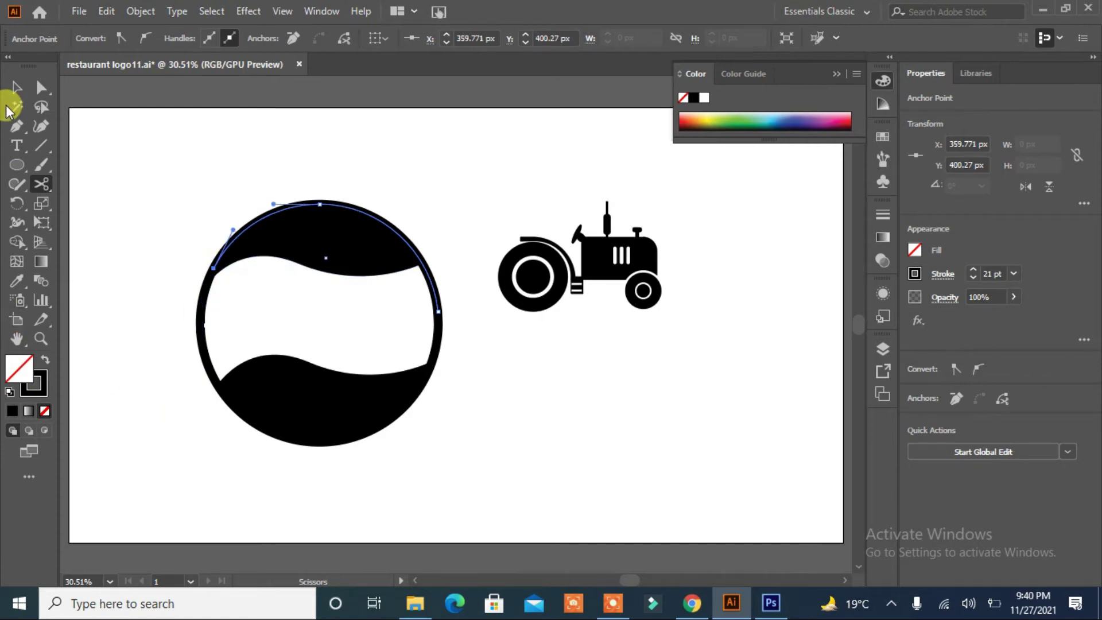
Step: Delete the small left and right pieces of the ring
left_click(16, 88)
left_click(200, 310)
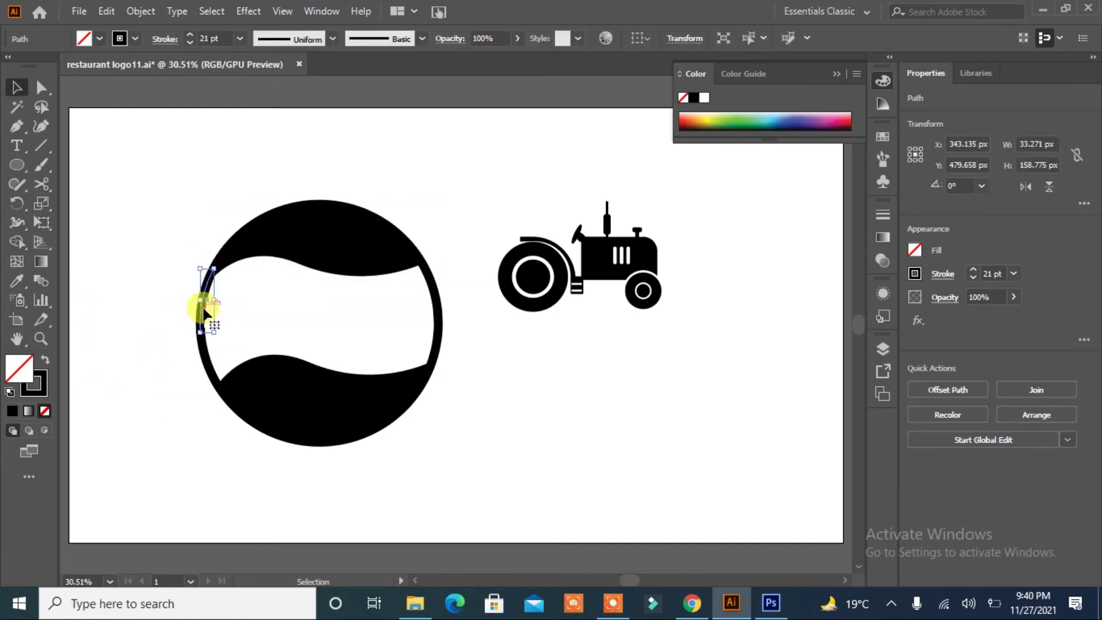
key("Delete")
left_click(438, 321)
key("Delete")
Step: Give the lower arc a tapered width profile and flip its taper direction
left_click(41, 87)
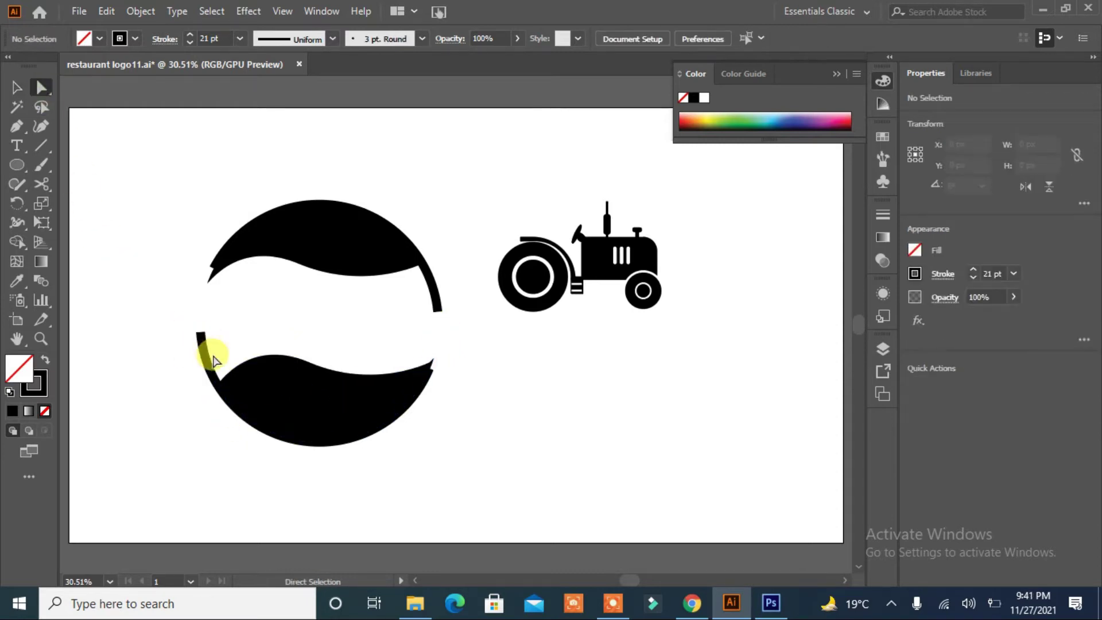
left_click(200, 334)
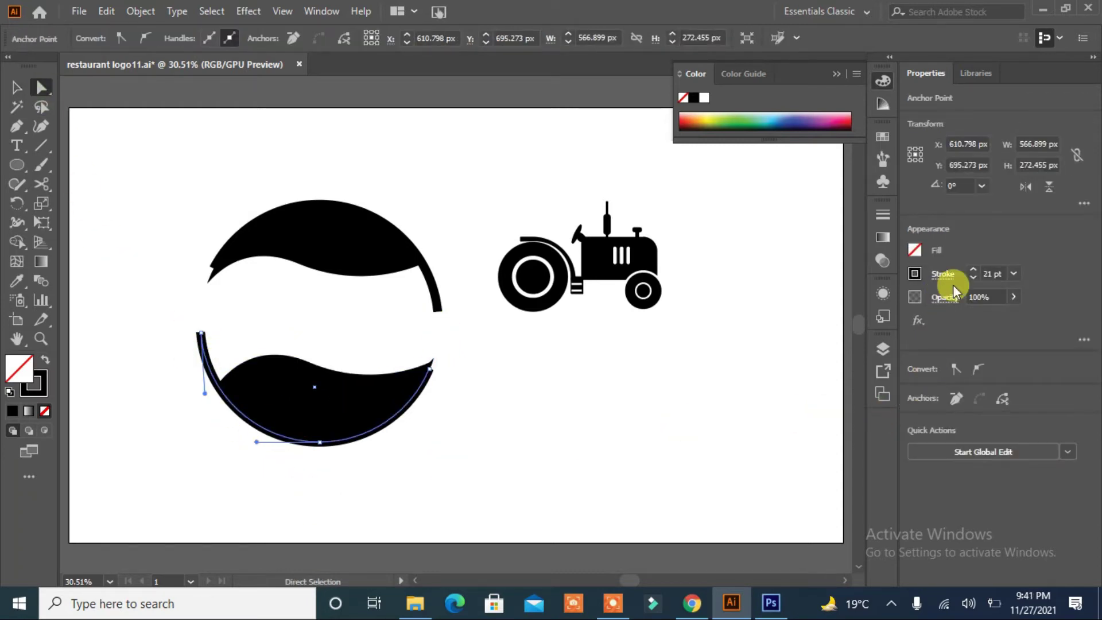
left_click(941, 275)
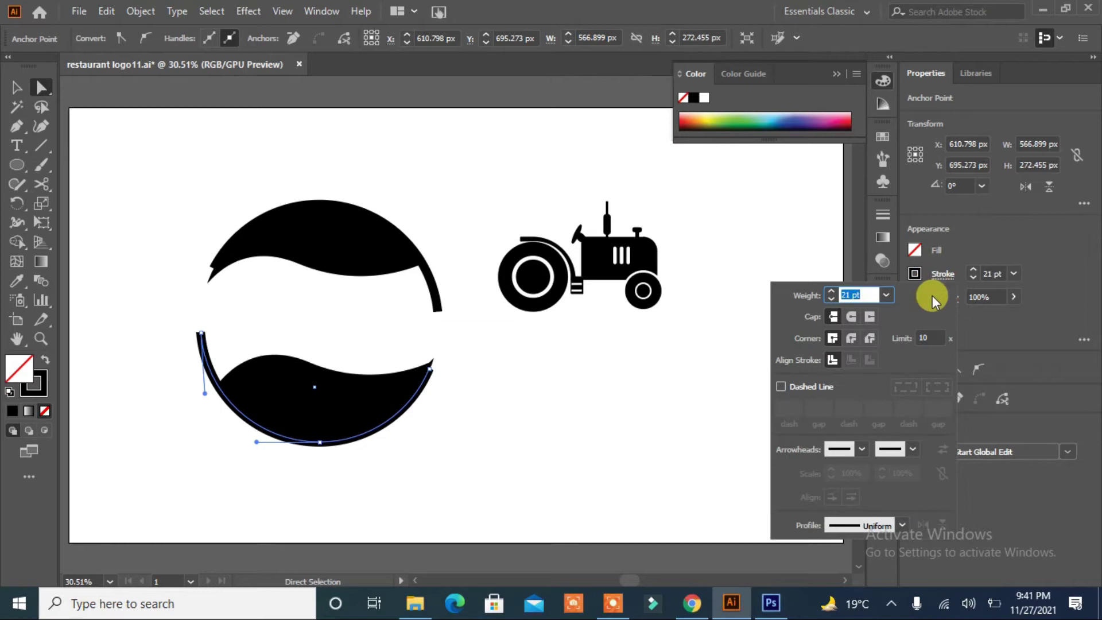
left_click(870, 528)
left_click(850, 442)
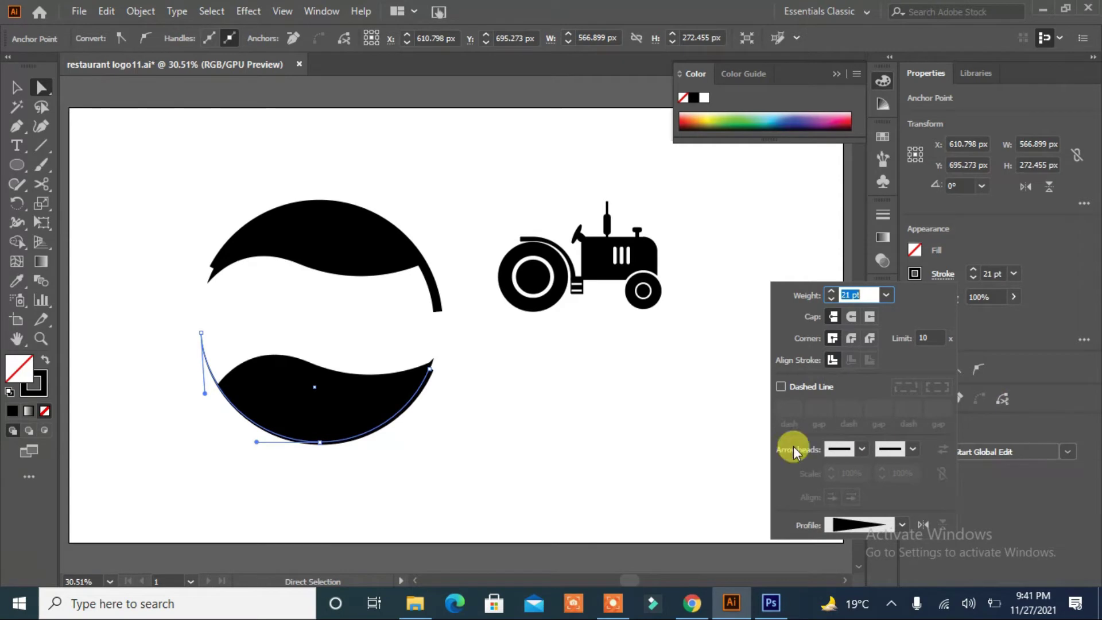
left_click(427, 476)
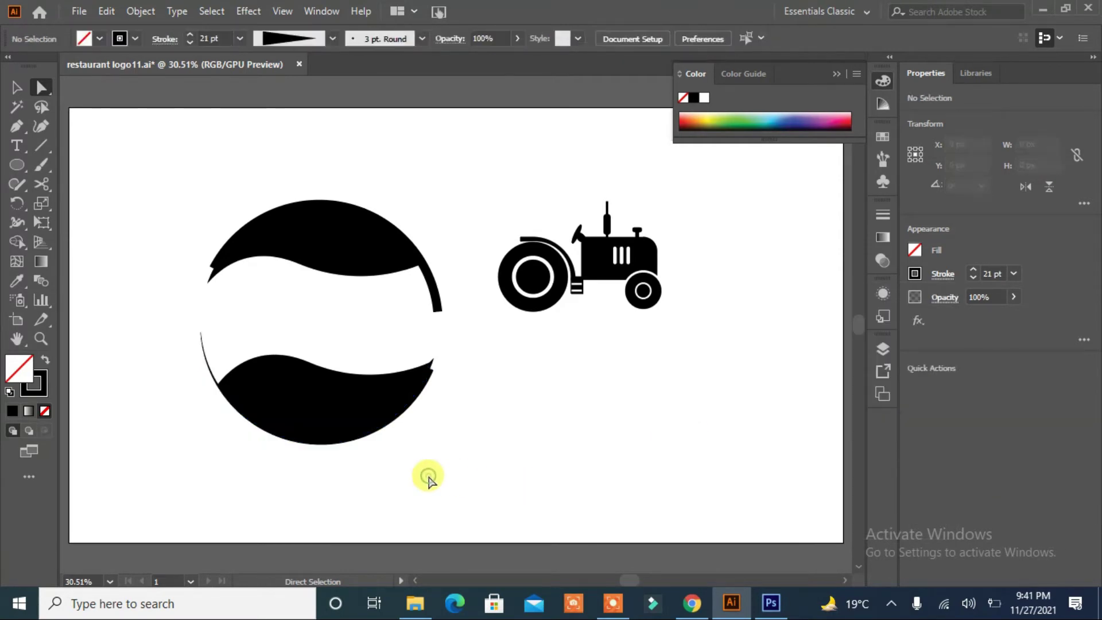
left_click(256, 431)
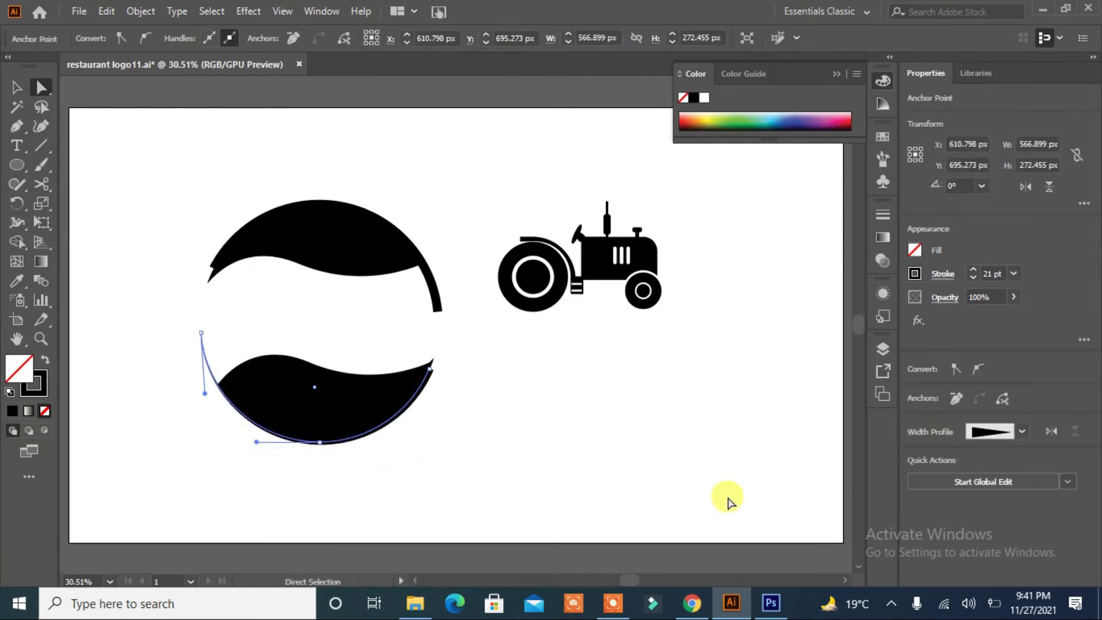
left_click(1050, 432)
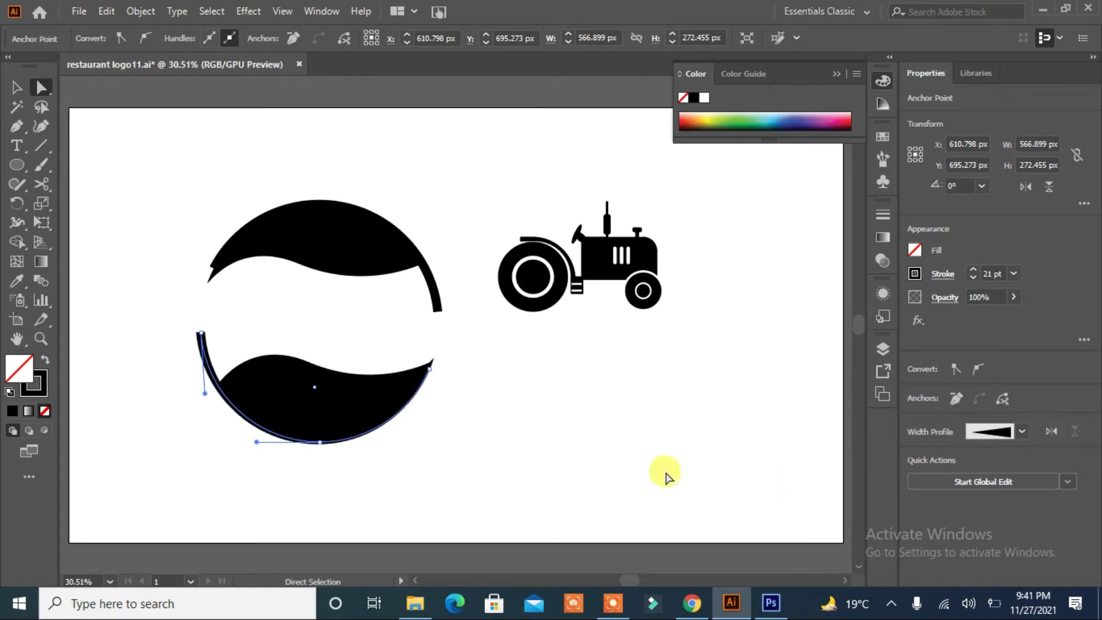
left_click(618, 456)
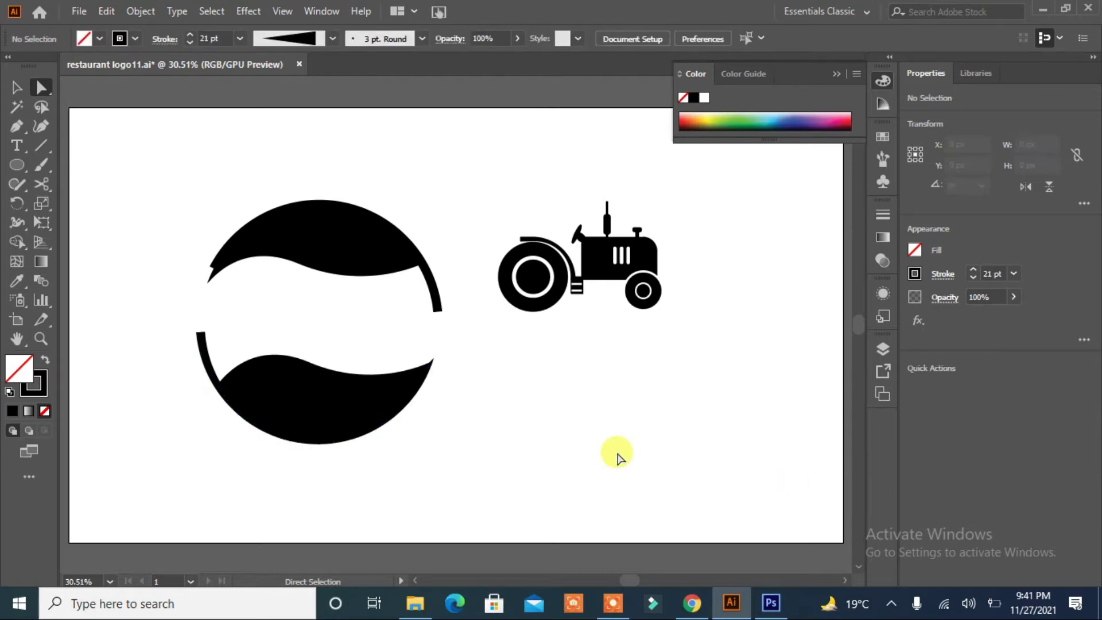
Step: Give the upper arc a tapered width profile, flipped to thicken rightward
left_click(438, 310)
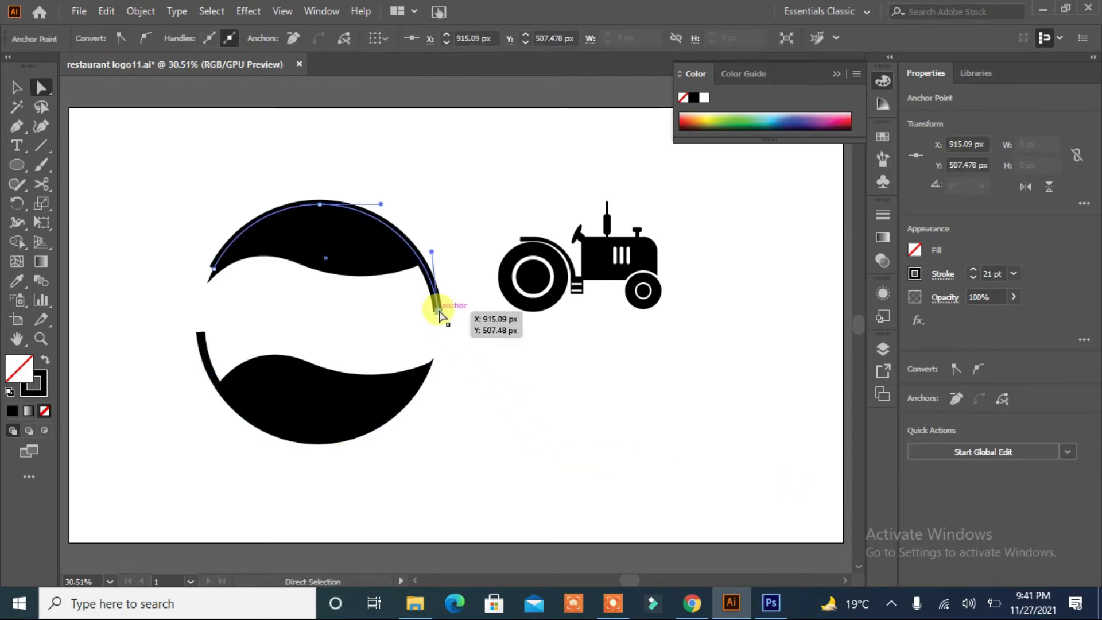
left_click(268, 128)
key("v")
left_click(438, 308)
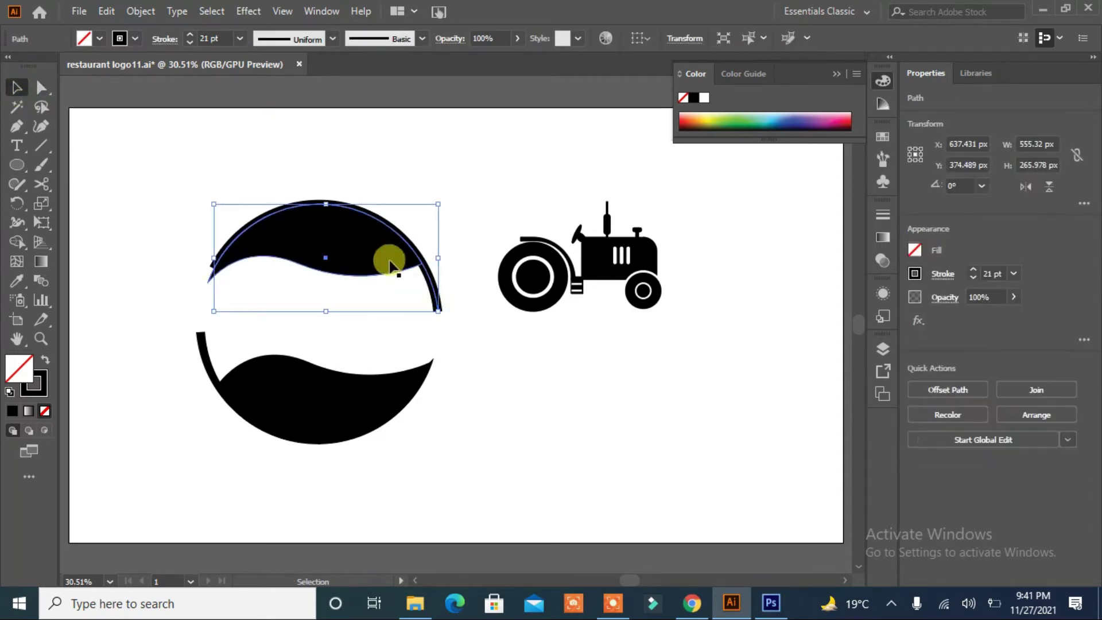
left_click(333, 38)
left_click(290, 160)
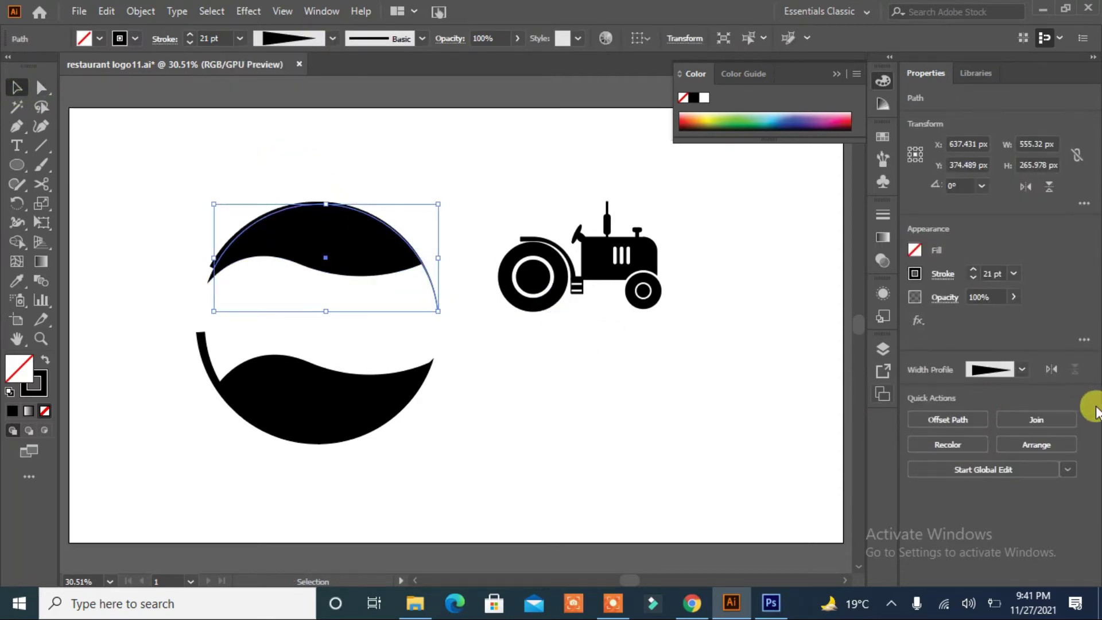
left_click(1051, 369)
left_click(585, 440)
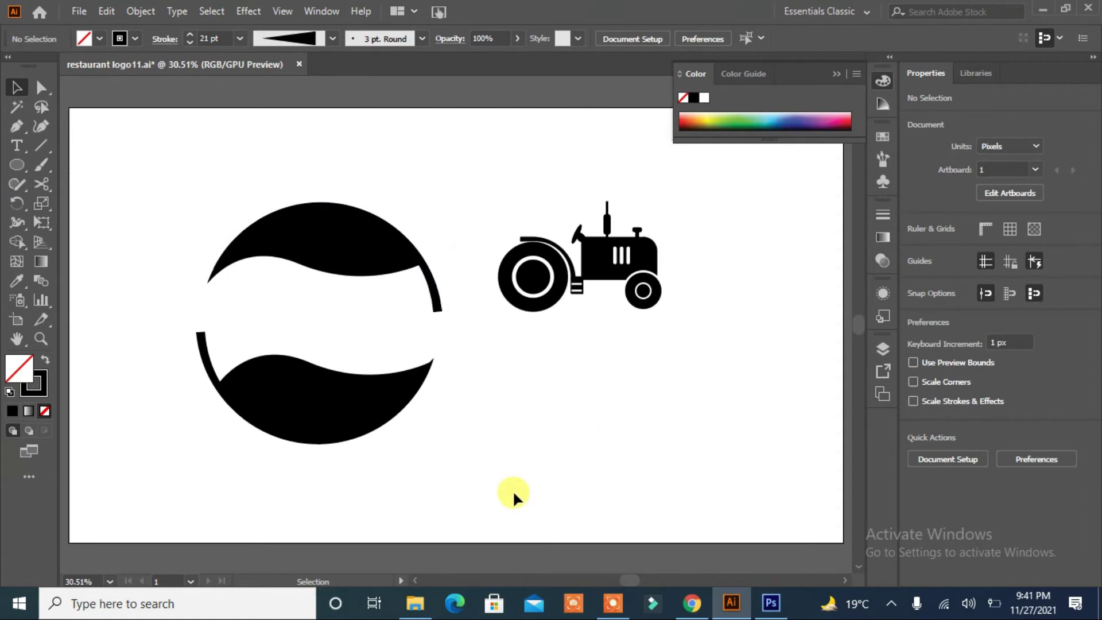
Step: Set Round Cap on the arc strokes
left_click(202, 338)
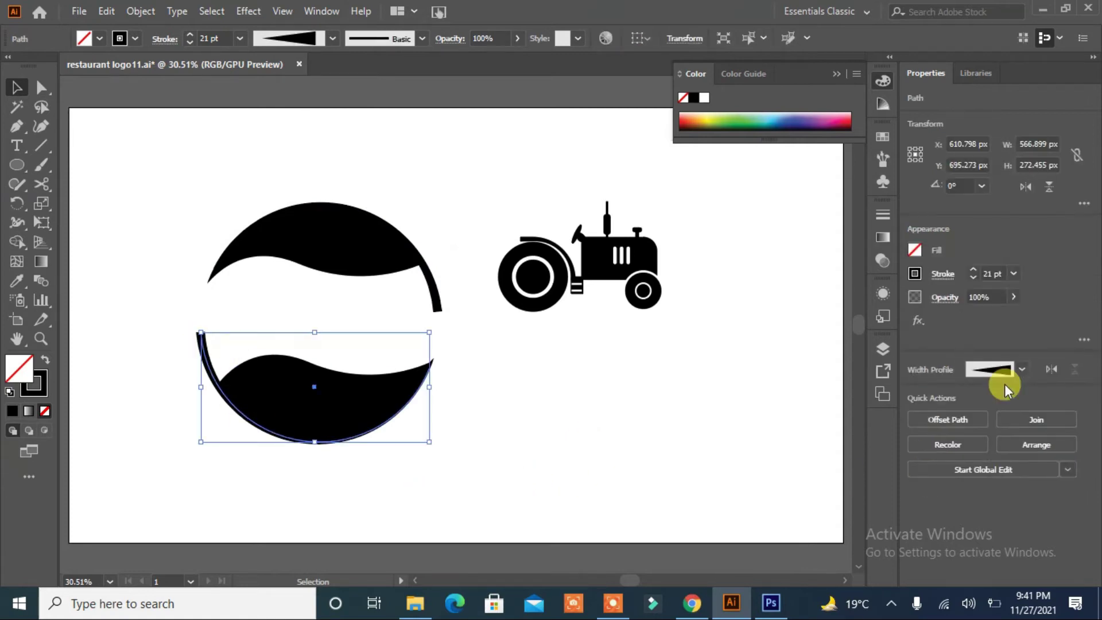
left_click(942, 273)
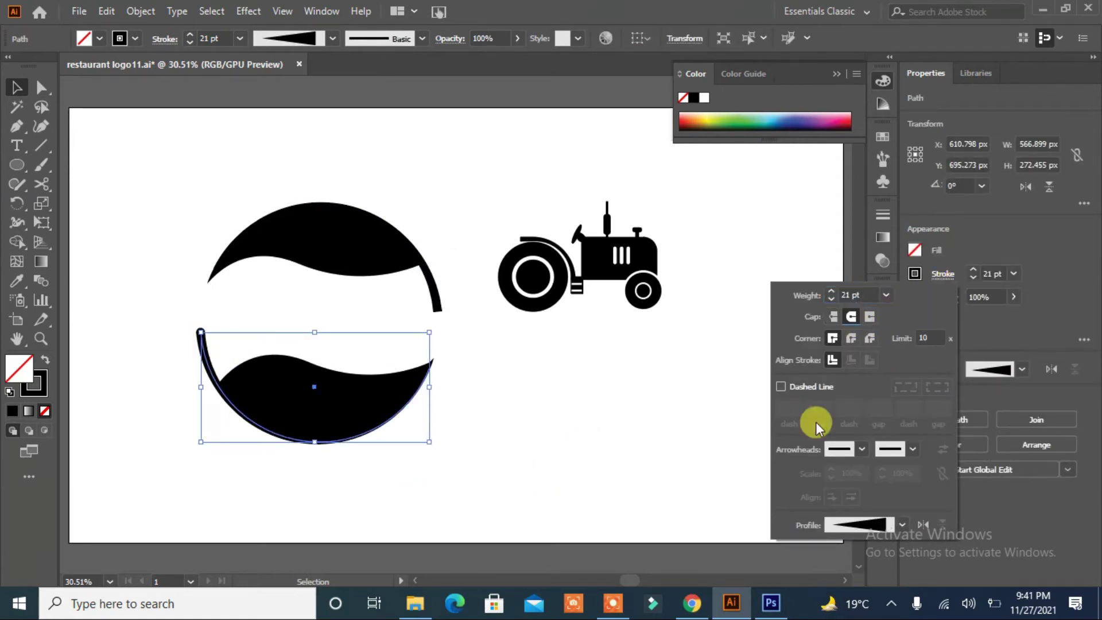
left_click(441, 301)
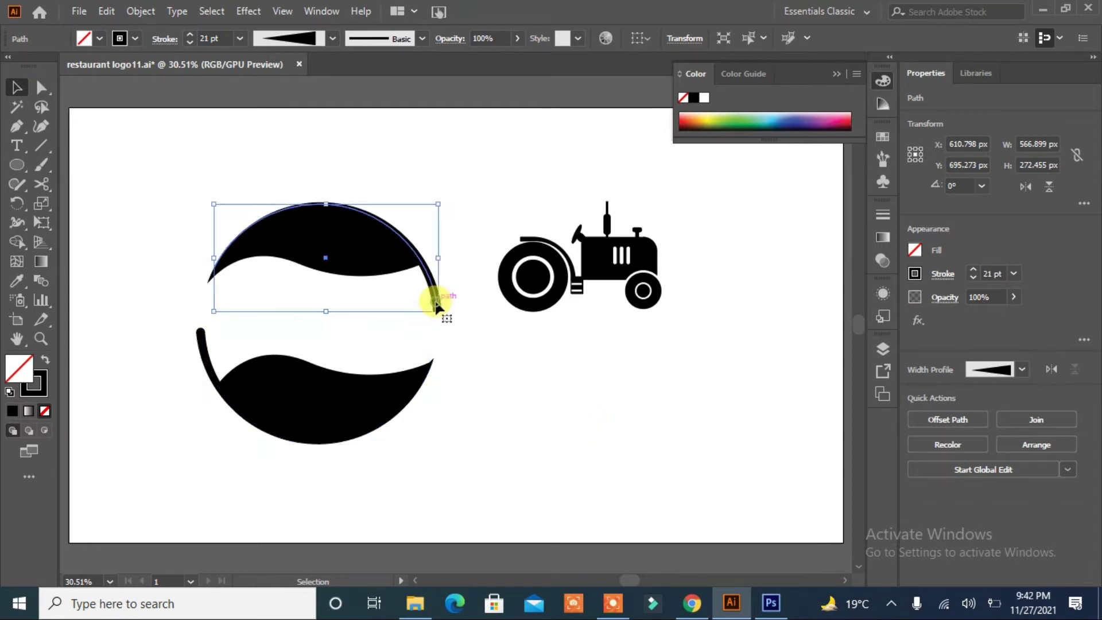
left_click(942, 274)
left_click(850, 317)
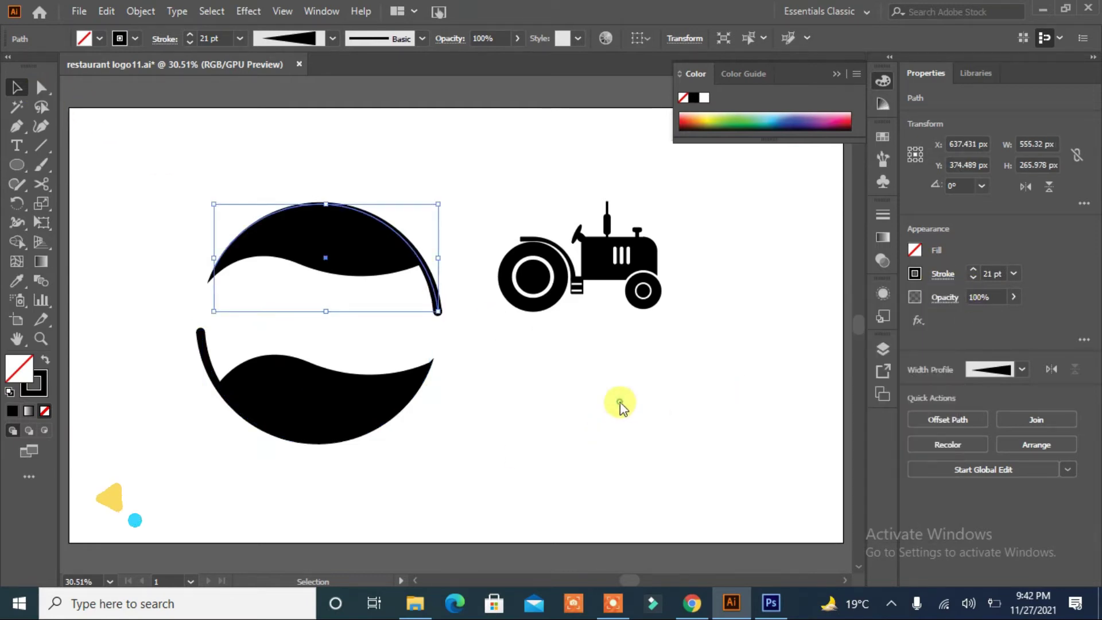
left_click(629, 410)
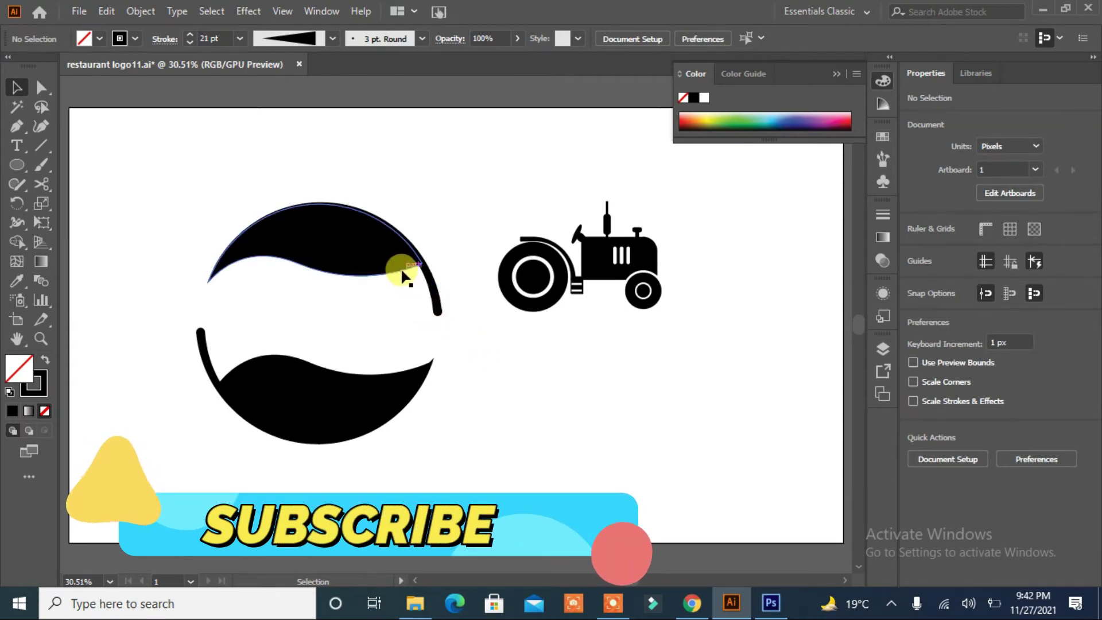
left_click(435, 309)
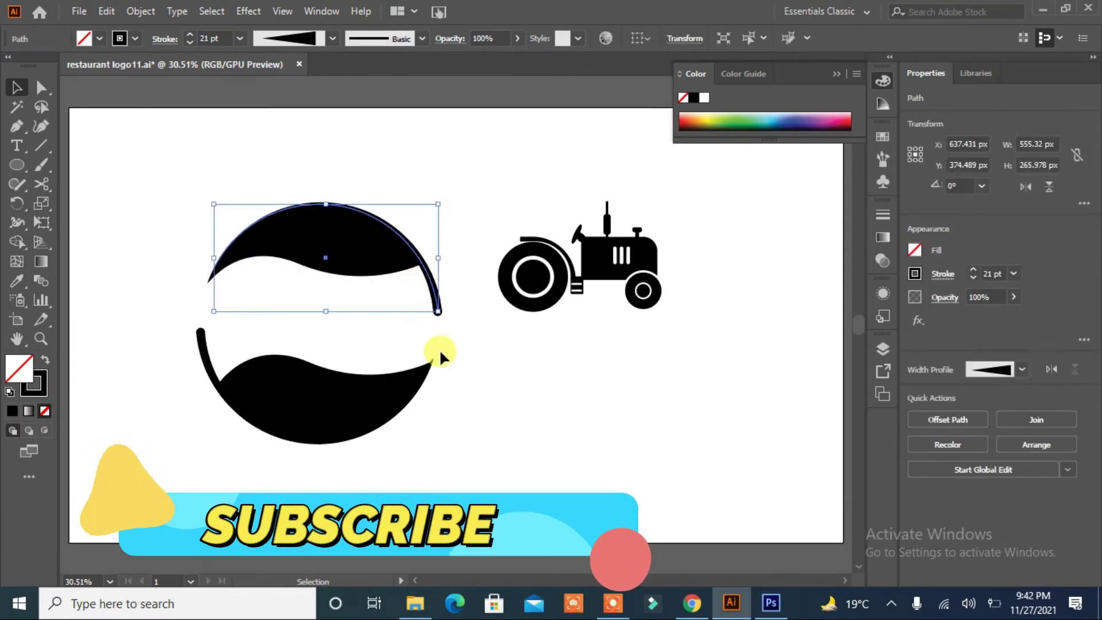
Step: Expand Appearance on both tapered arcs to make them filled shapes
left_click(214, 379, "shift")
left_click(140, 11)
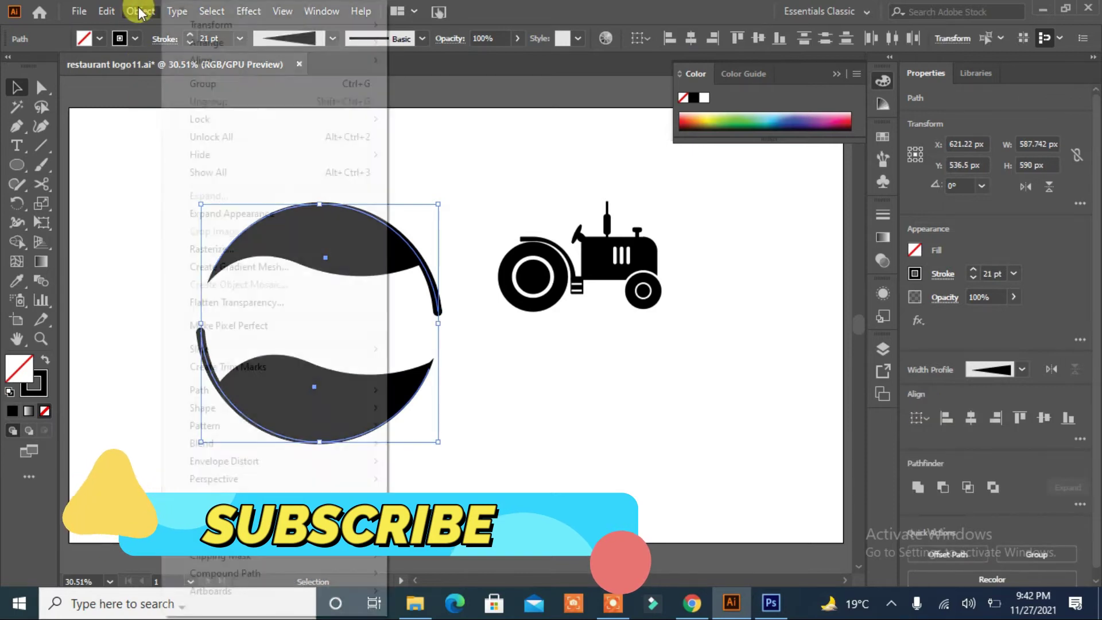
left_click(210, 213)
left_click(184, 248)
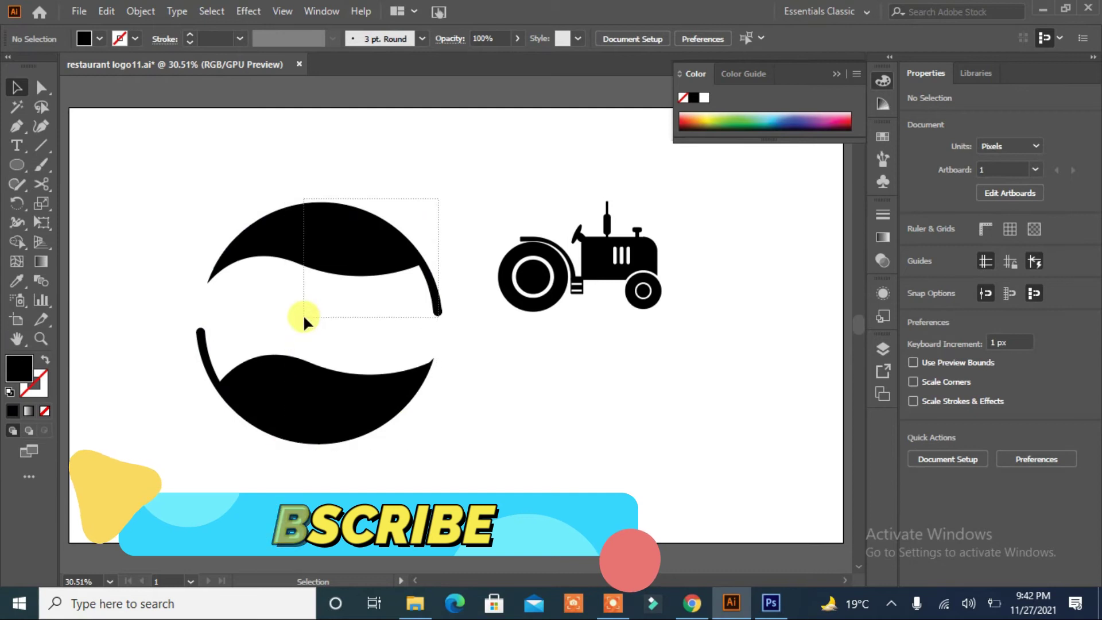
Step: Unite the upper arc with the upper black wave
left_click_drag(439, 195, 303, 314)
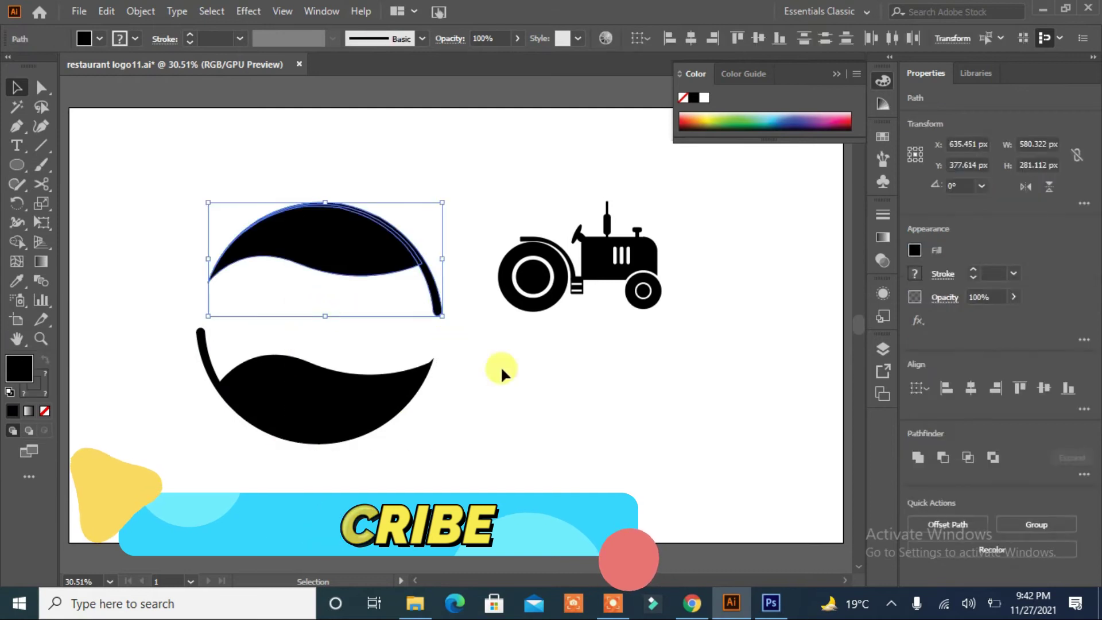
left_click(918, 456)
left_click(461, 507)
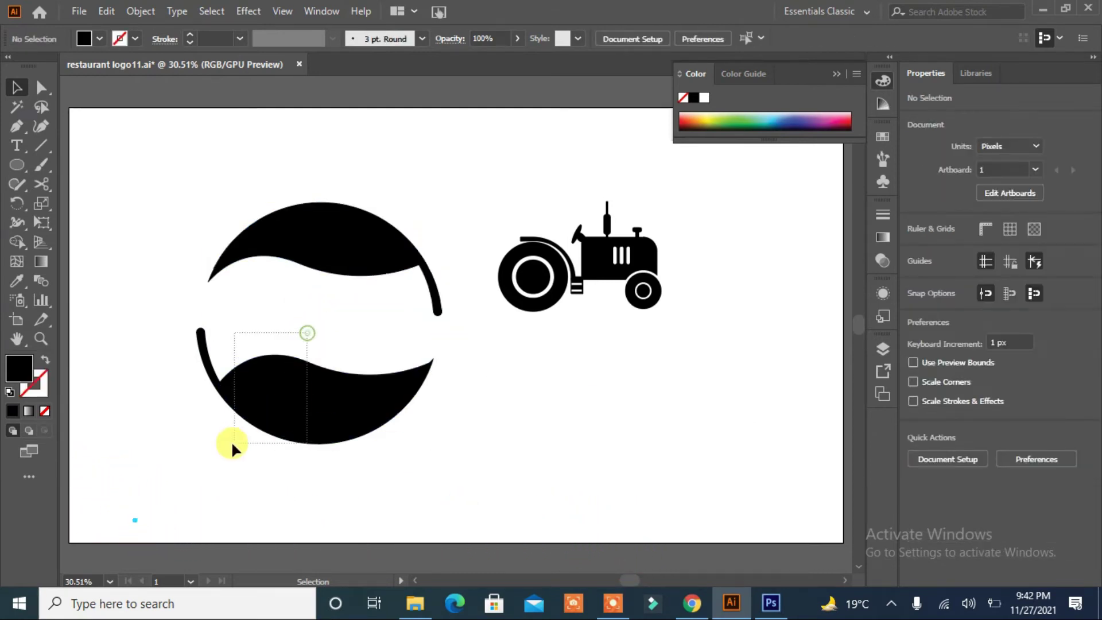
left_click_drag(308, 330, 232, 448)
left_click(591, 455)
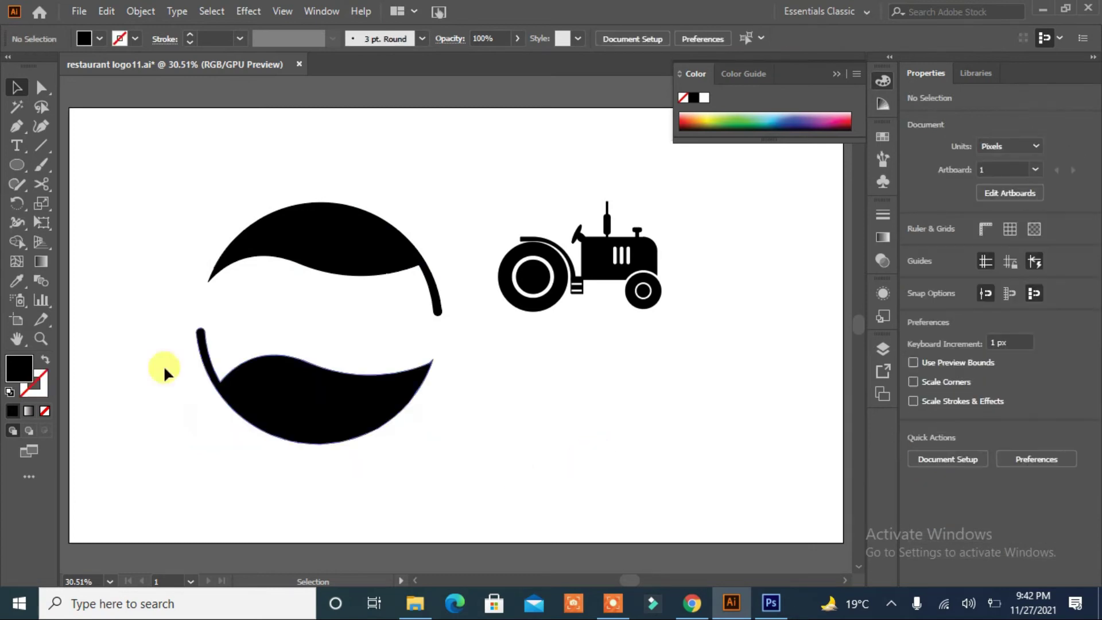
Step: Draw a thin curved closed path along the top leaf's right arc and refine its handles
left_click(16, 125)
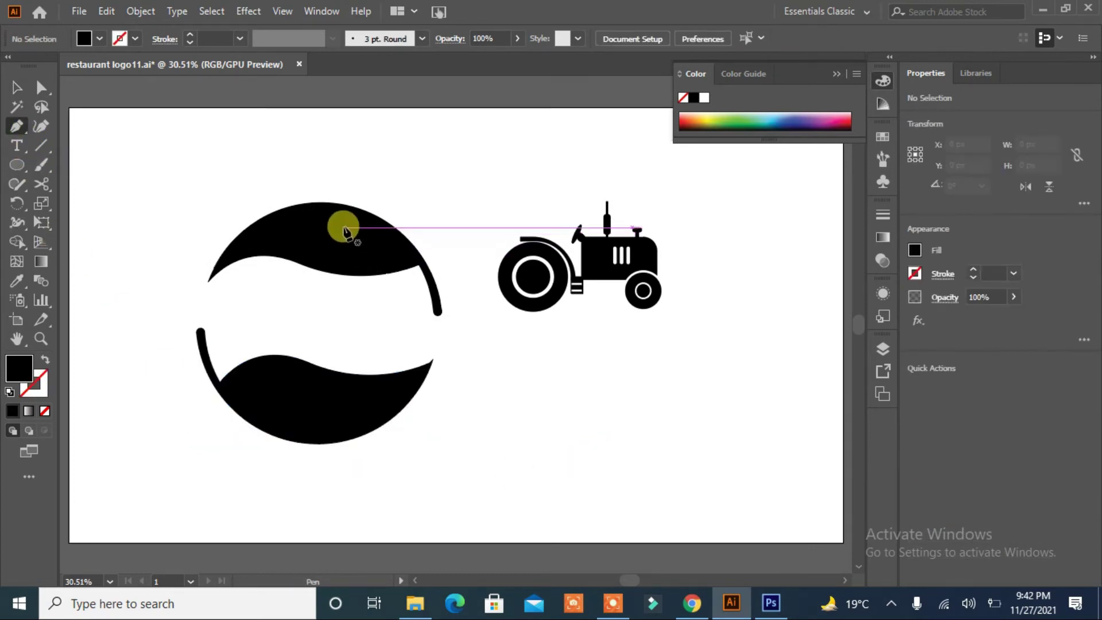
left_click(320, 223)
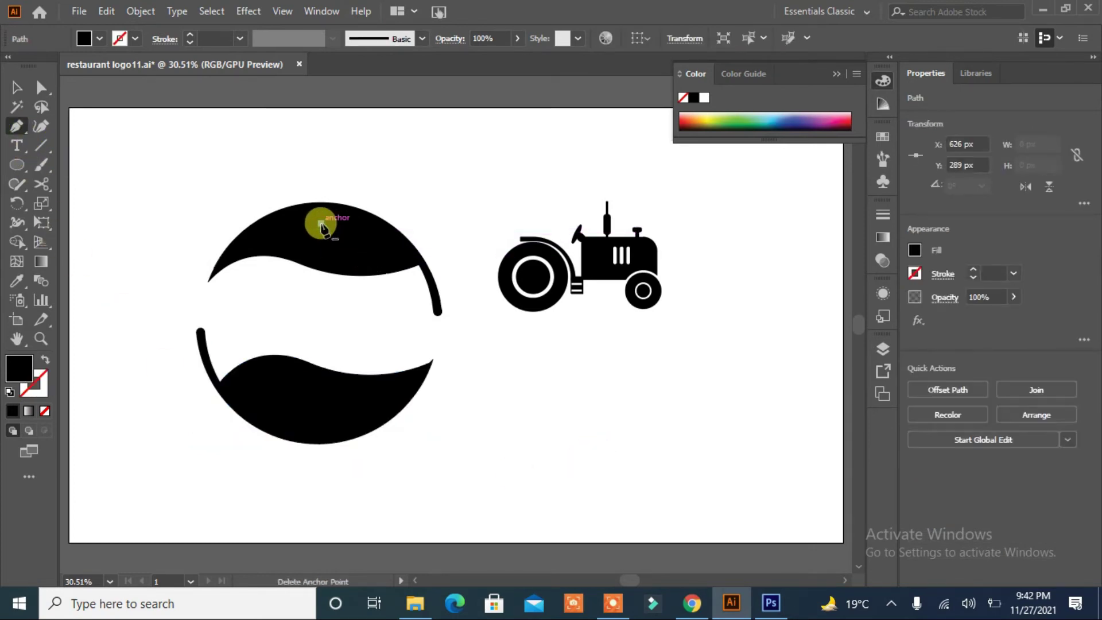
left_click_drag(435, 312, 444, 347)
left_click_drag(450, 403, 450, 420)
left_click(434, 312)
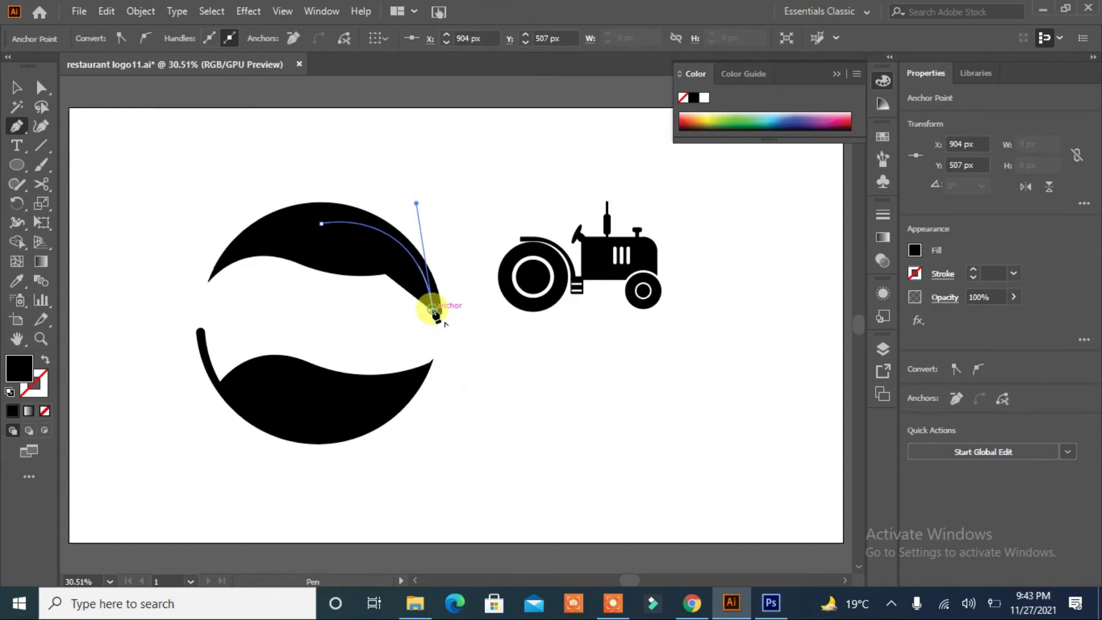
mouse_move(259, 227)
left_mouse_down()
mouse_move(236, 229)
mouse_move(256, 251)
mouse_move(235, 229)
mouse_move(246, 228)
mouse_move(240, 236)
left_mouse_up()
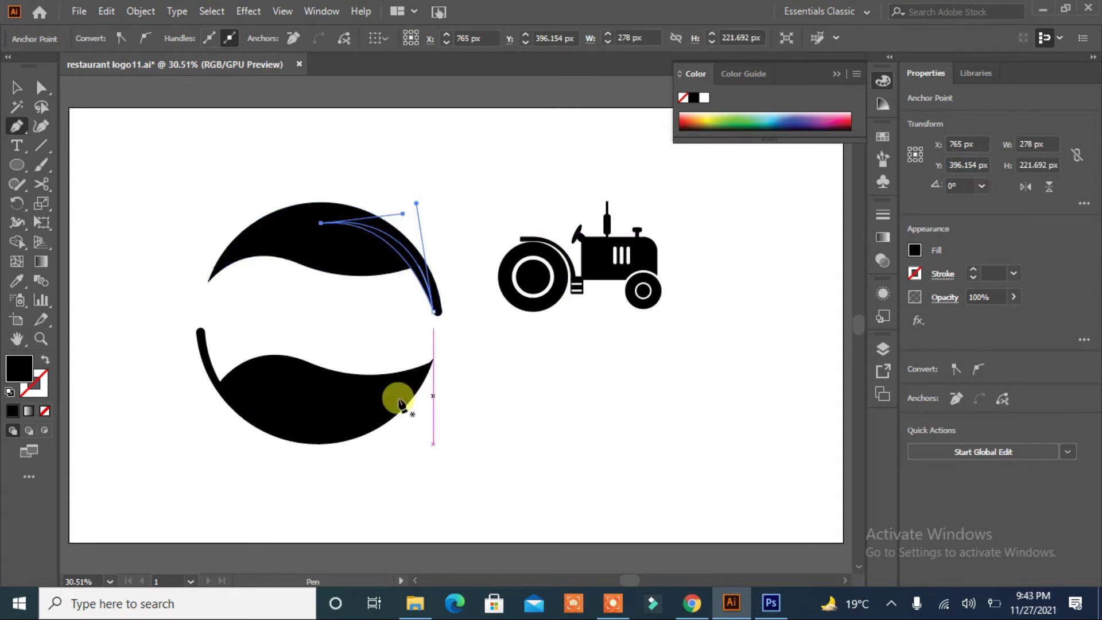
left_click(41, 88)
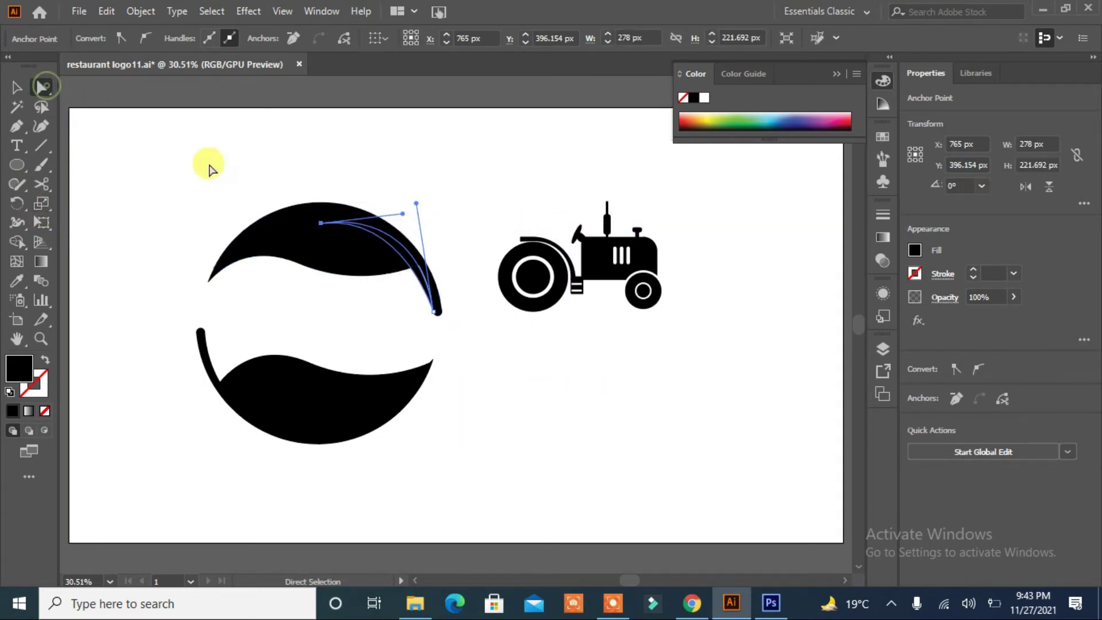
left_click_drag(422, 201, 422, 213)
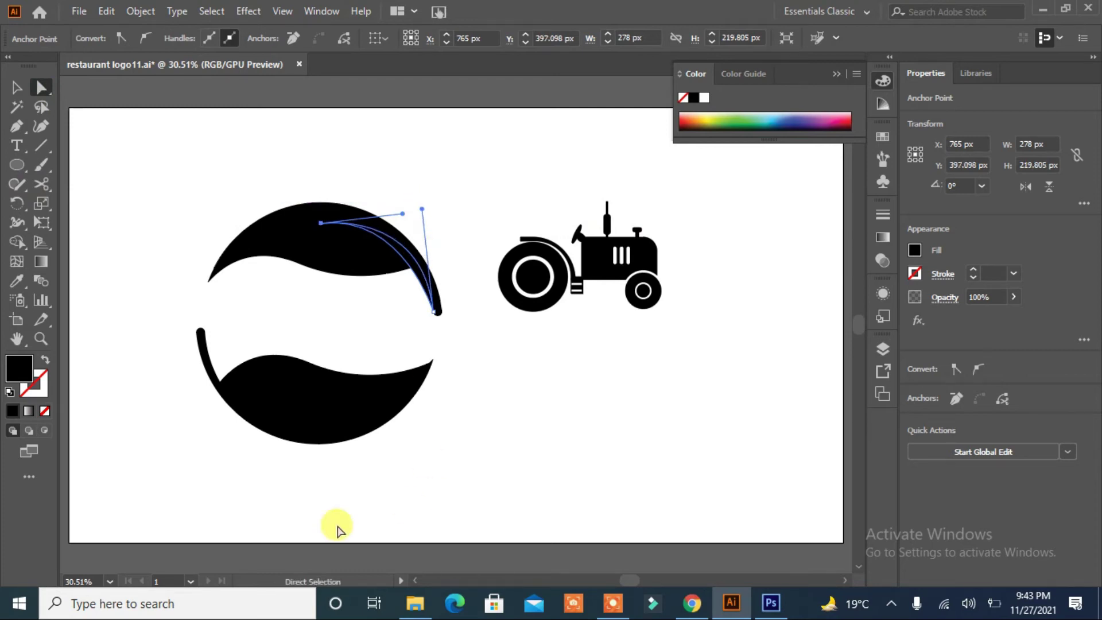
Step: Minus Front the curve from the top leaf to split off the outer crescent
left_click(16, 89)
left_click_drag(386, 172, 321, 298)
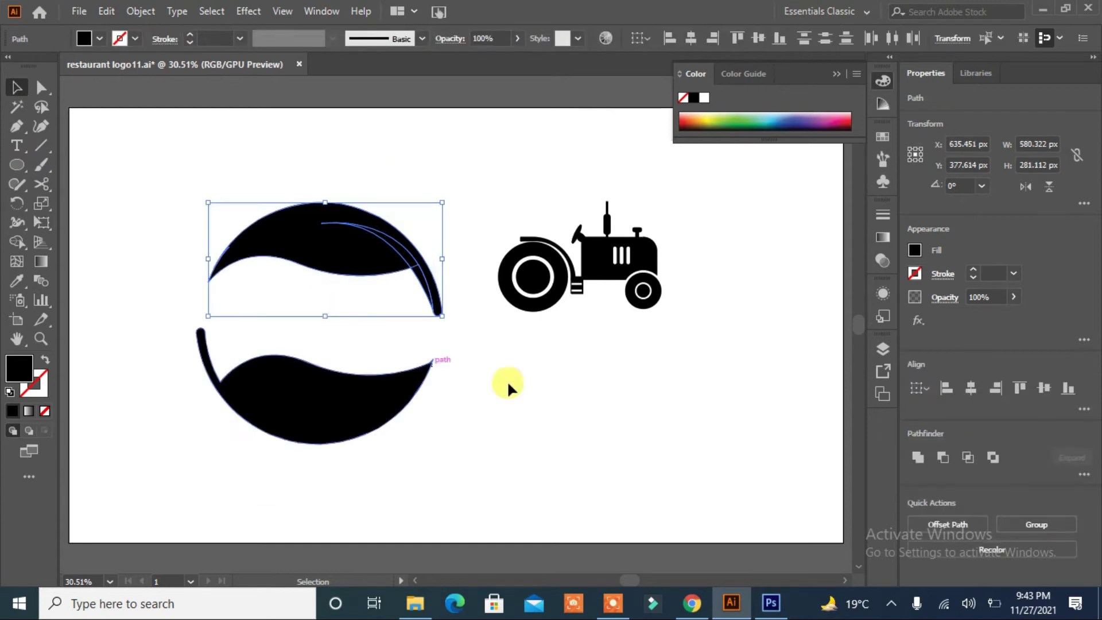
left_click(944, 459)
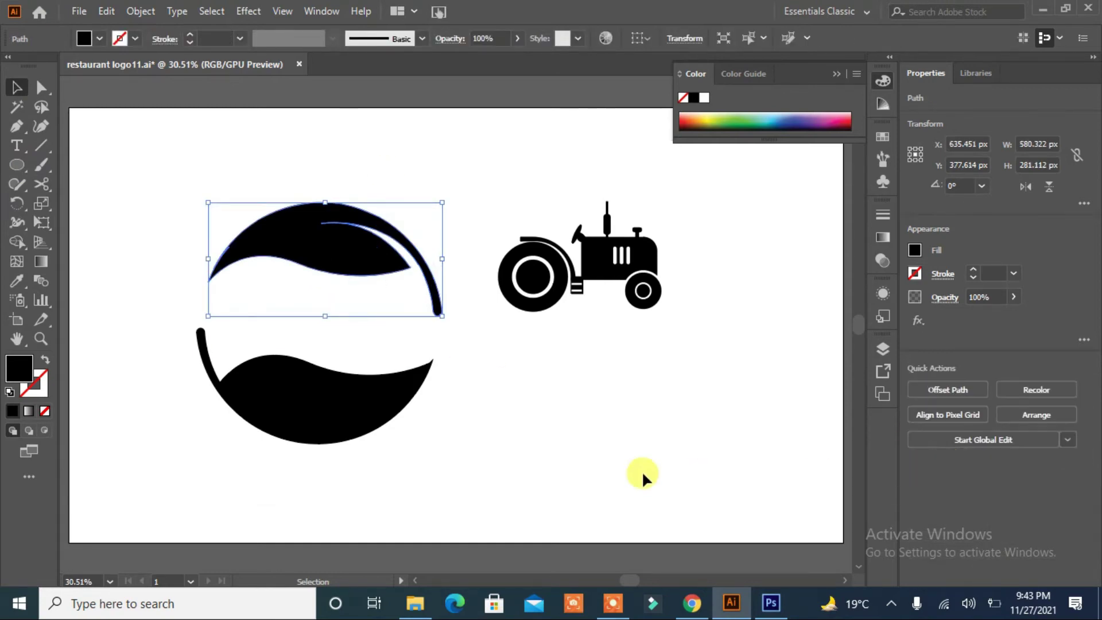
left_click(642, 471)
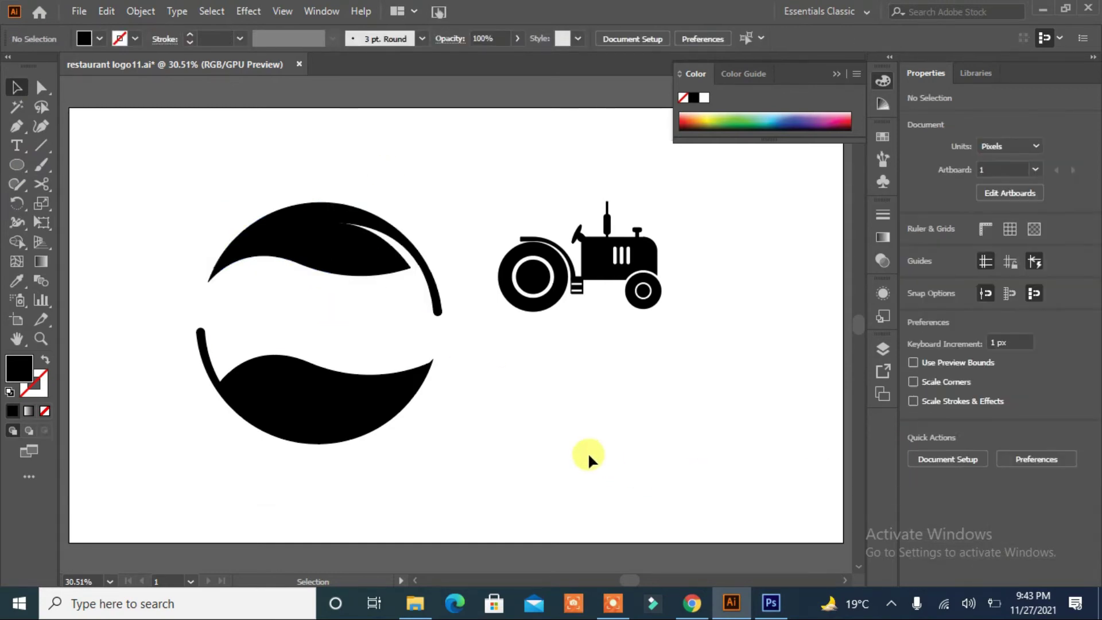
Step: Pen-draw a closed curved sliver from the lower-left arc's end along the bottom leaf
left_click(16, 126)
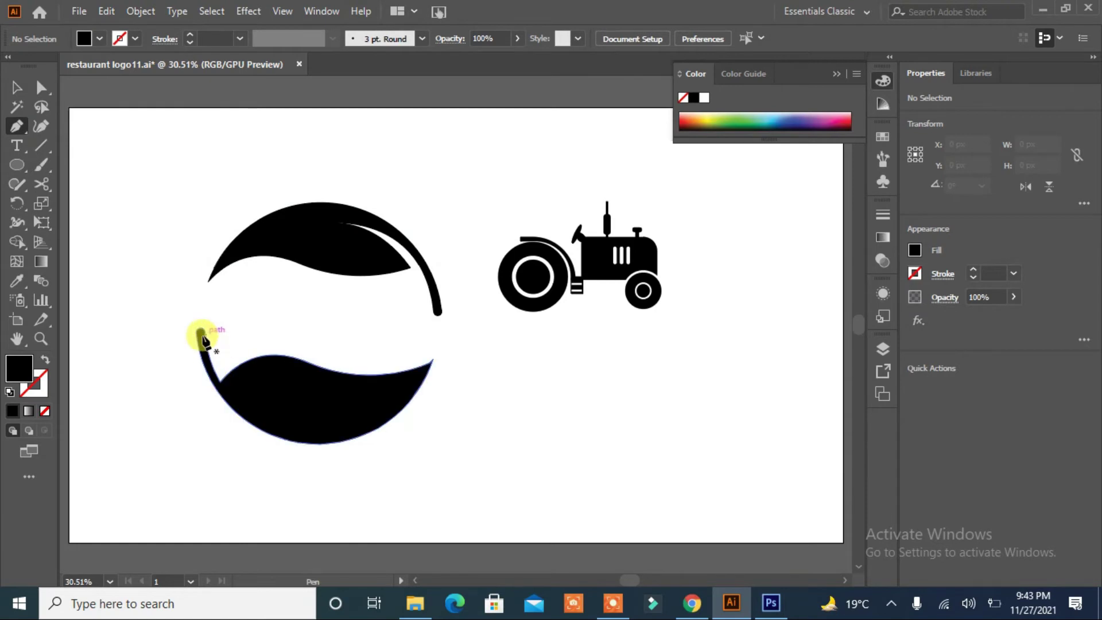
left_click(204, 336)
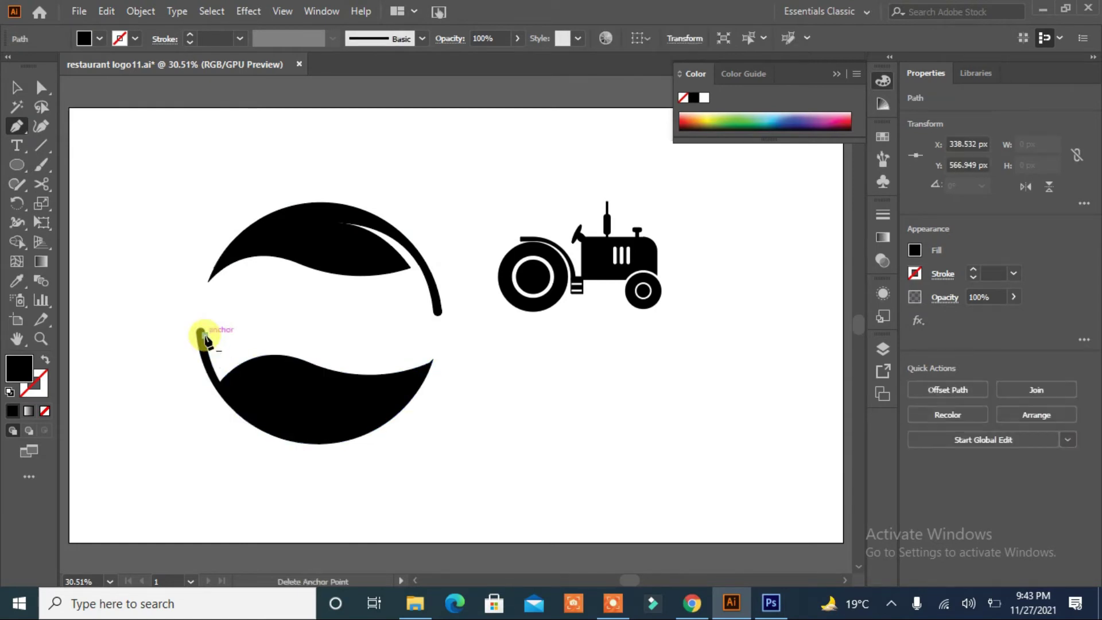
mouse_move(310, 418)
left_mouse_down()
mouse_move(414, 428)
mouse_move(412, 409)
left_mouse_up()
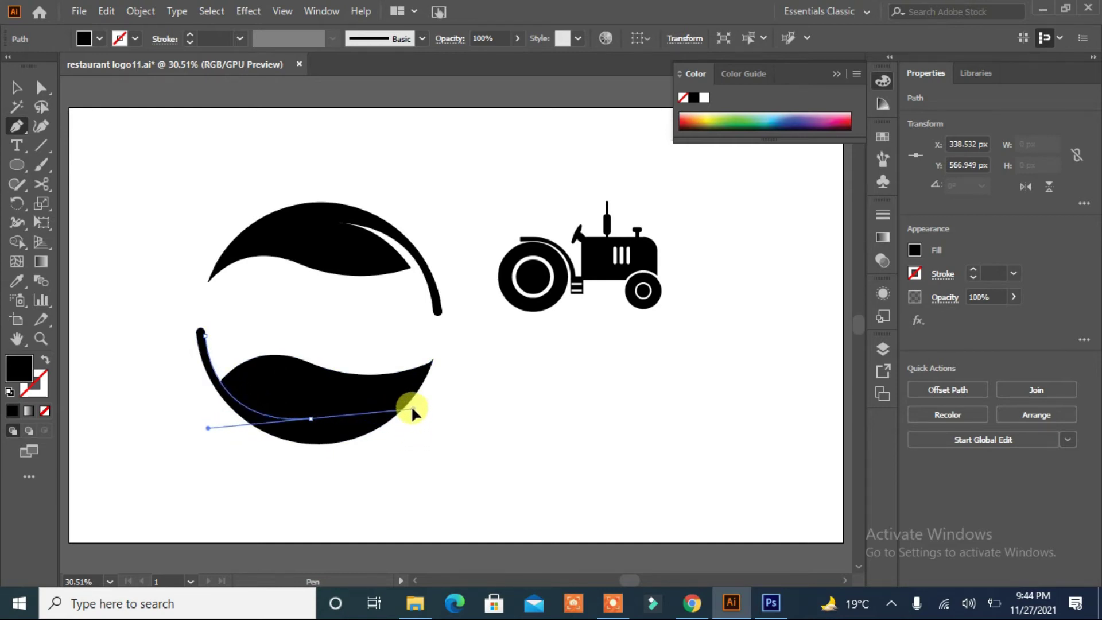
left_click_drag(412, 409, 411, 406)
left_click(309, 420)
left_click_drag(213, 336, 200, 261)
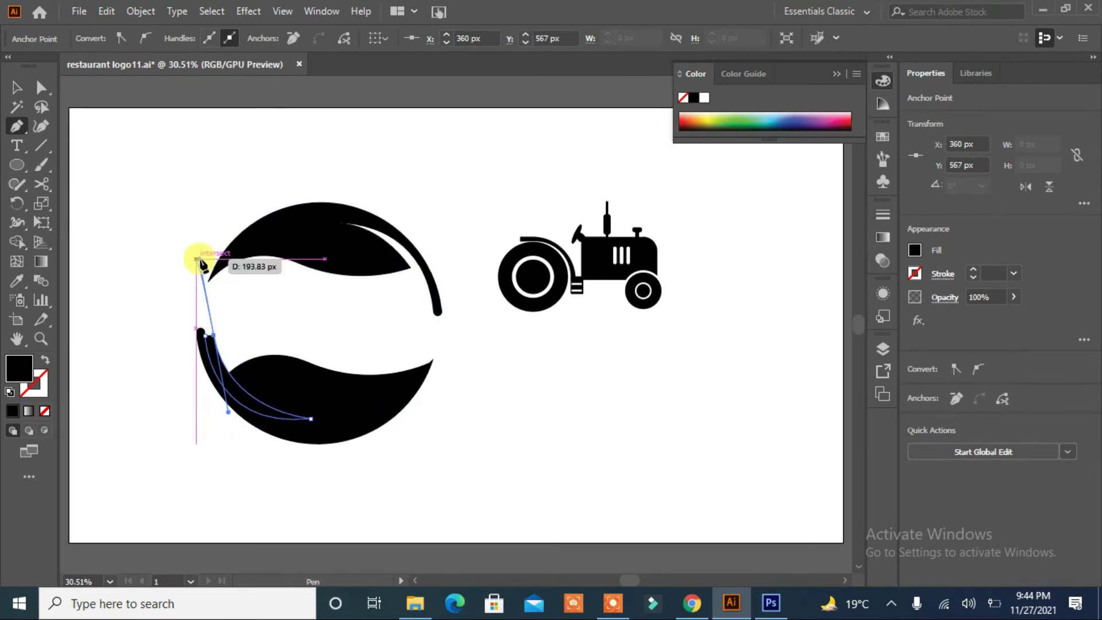
left_click_drag(216, 337, 197, 332)
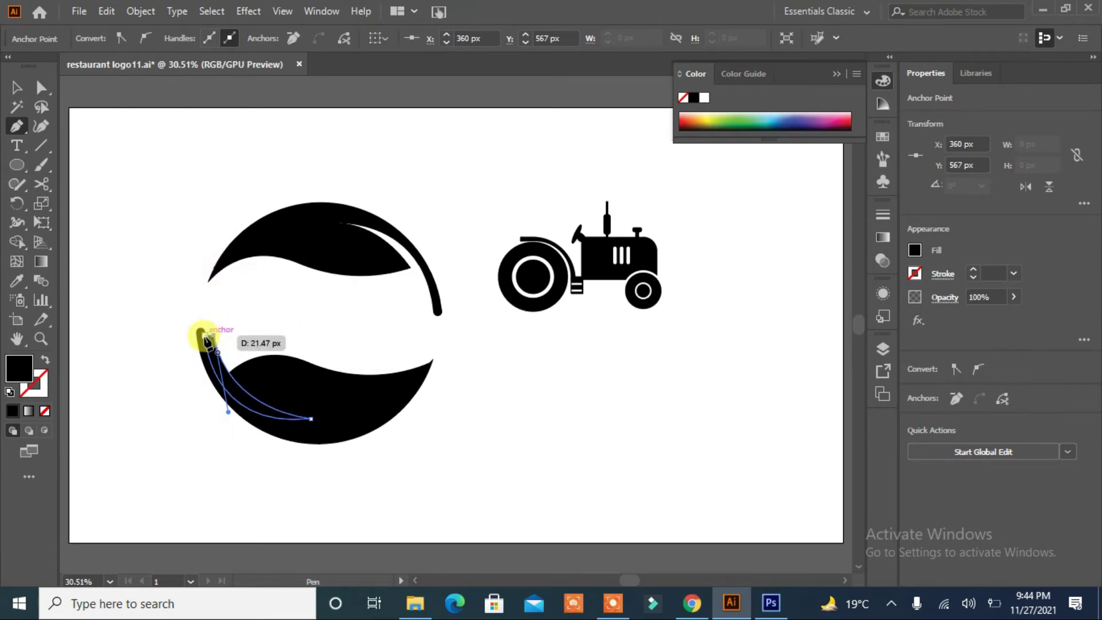
Step: Refine the sliver's anchors and handles with Direct Selection to smooth its curve
left_click(41, 87)
left_click(218, 348)
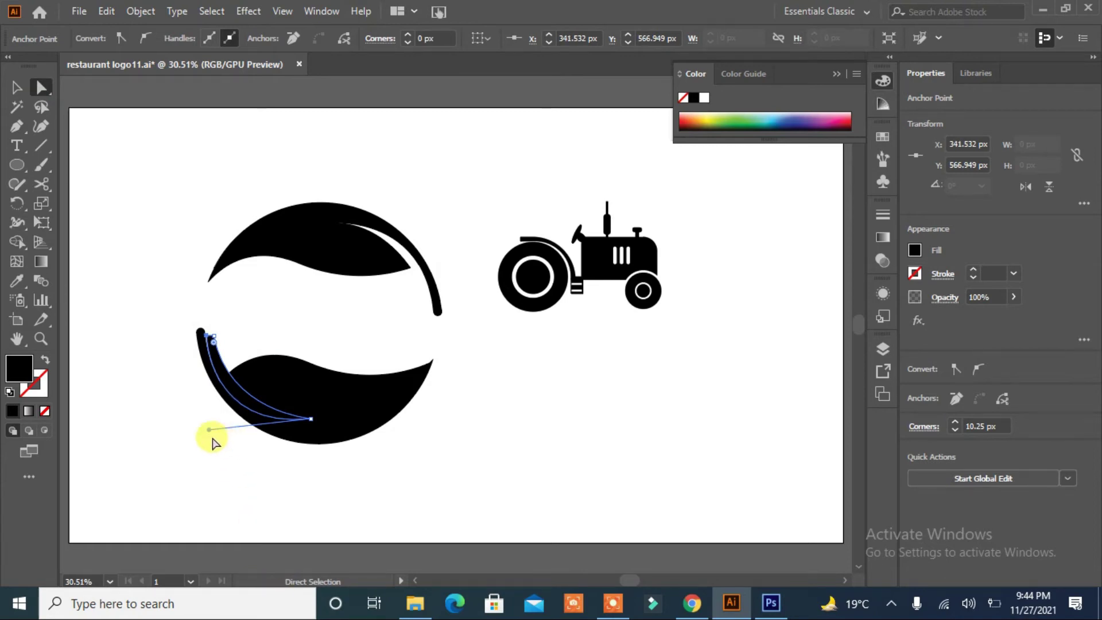
left_click_drag(202, 432, 199, 413)
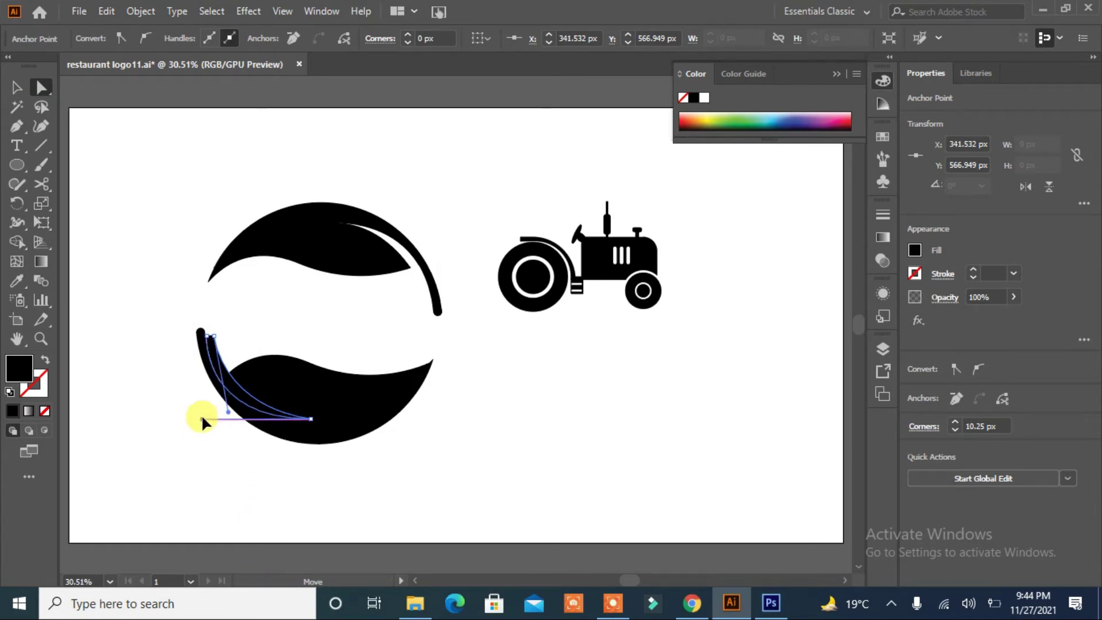
left_click_drag(210, 335, 216, 333)
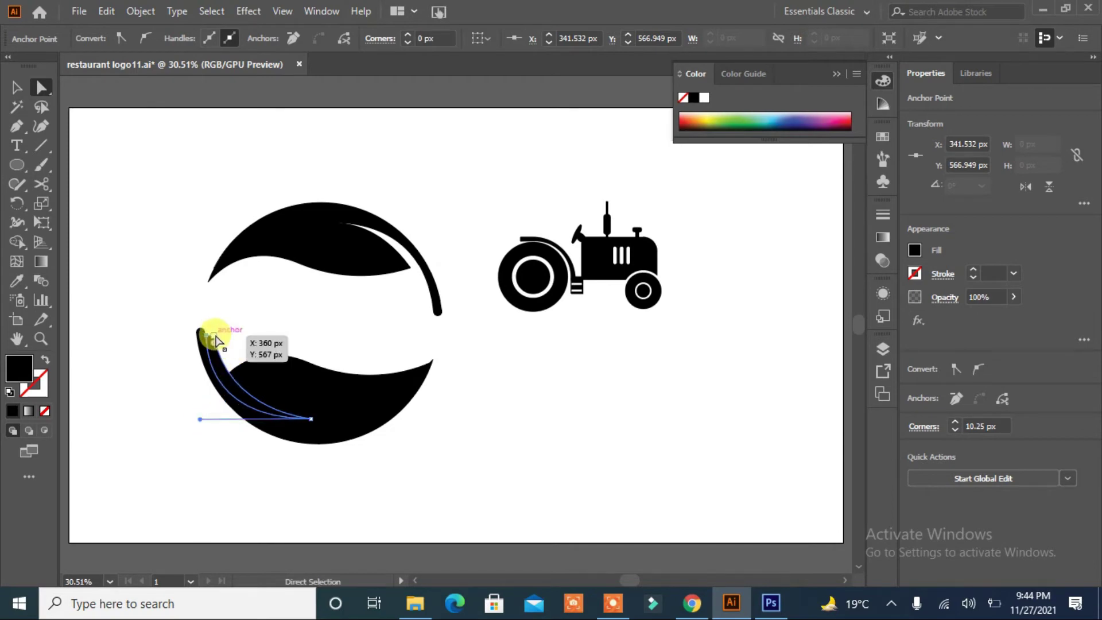
left_click_drag(226, 425, 227, 429)
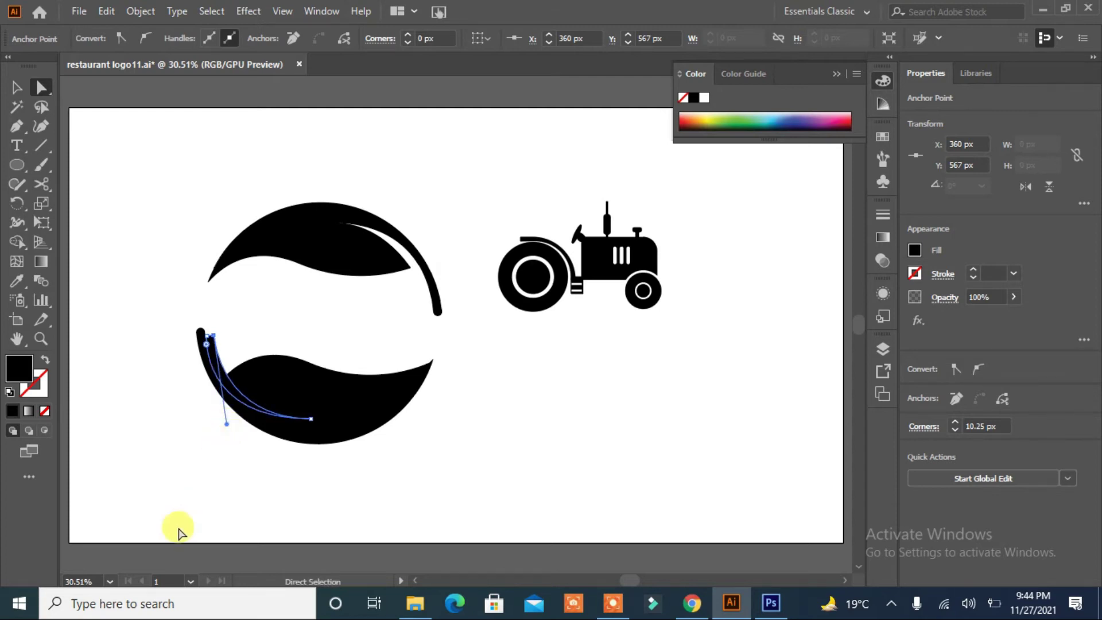
Step: Subtract the sliver from the bottom leaf with Pathfinder Minus Front
left_click(103, 344)
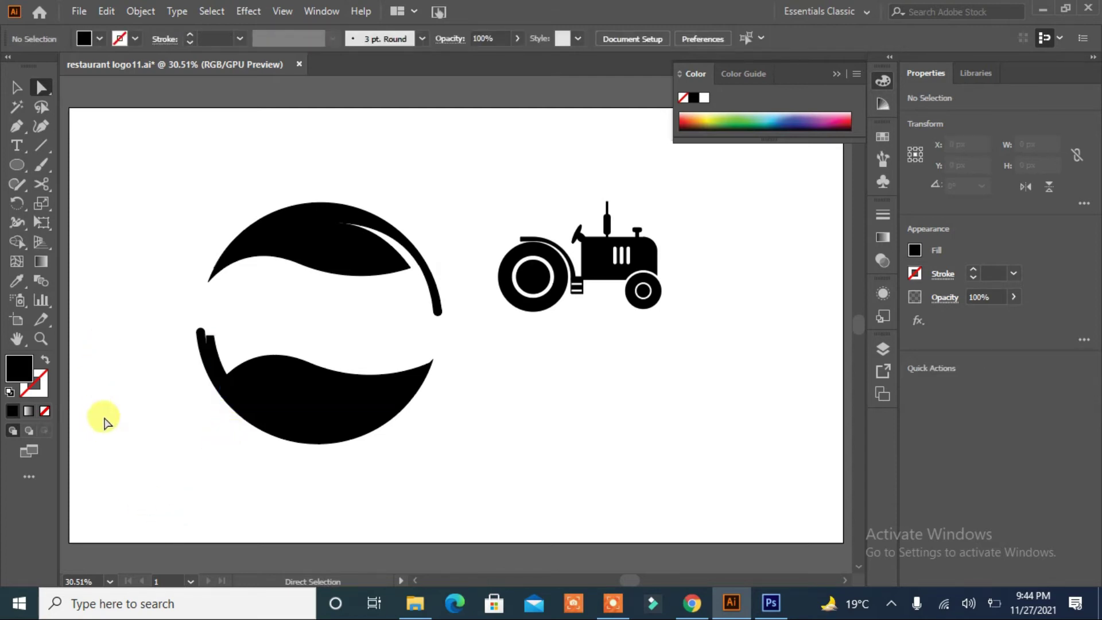
left_click(218, 373)
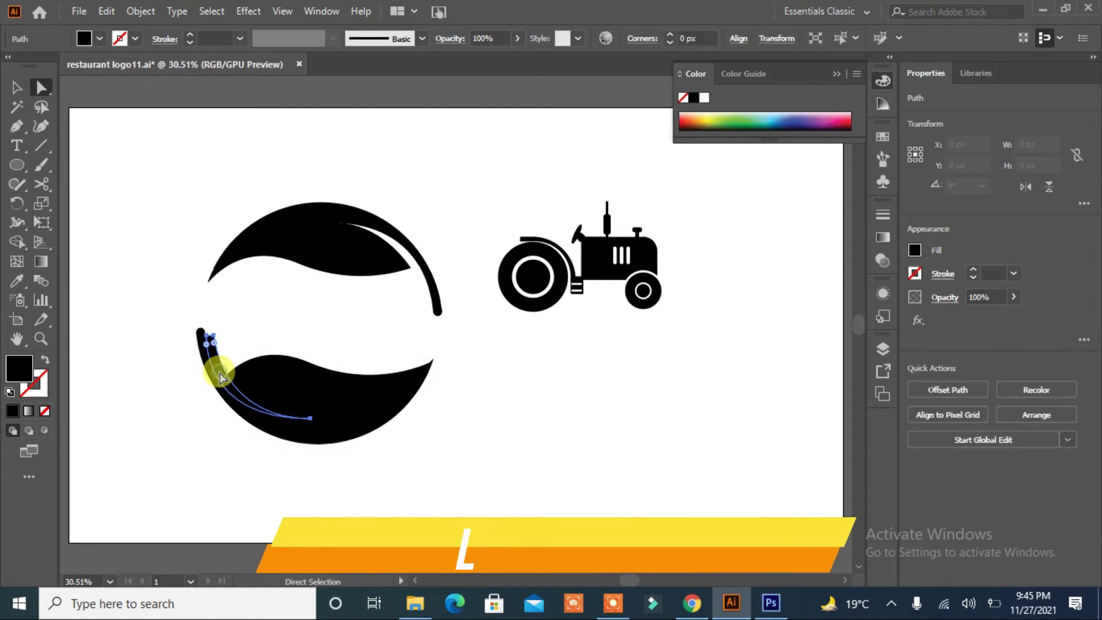
left_click(16, 87)
key("Right")
key("Right")
key("Right")
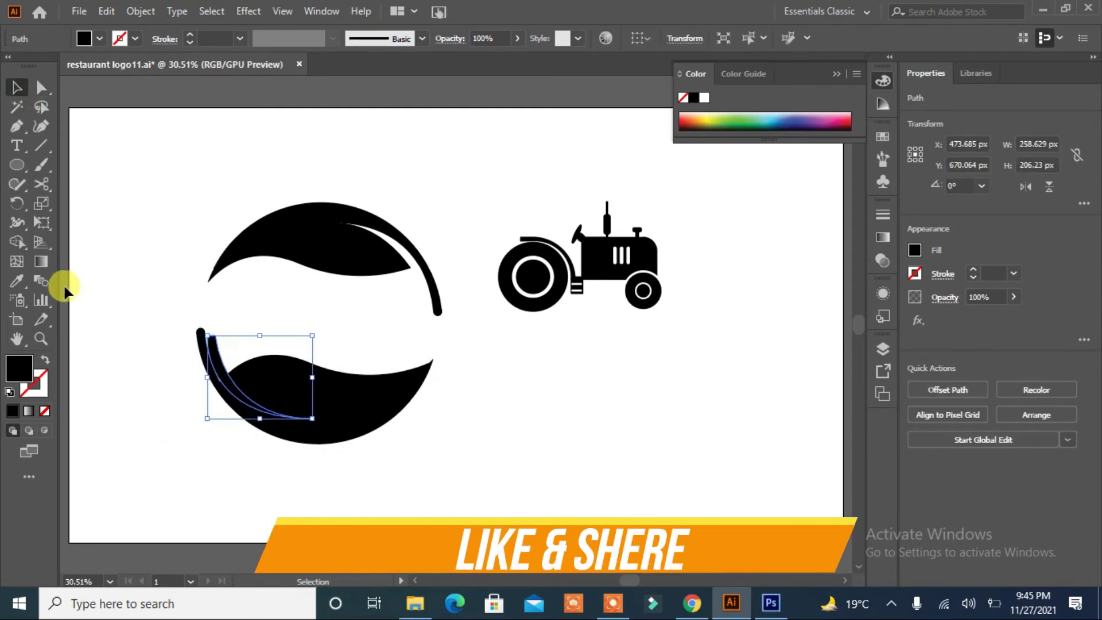
key("Left")
key("Left")
left_click(345, 384, "shift")
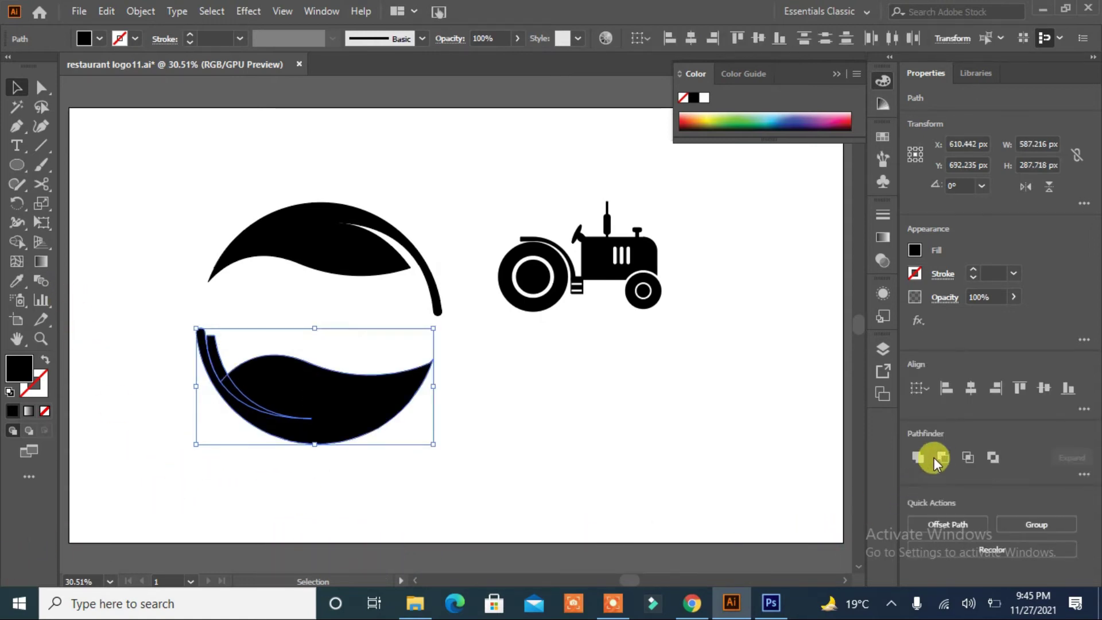
left_click(936, 457)
left_click(512, 513)
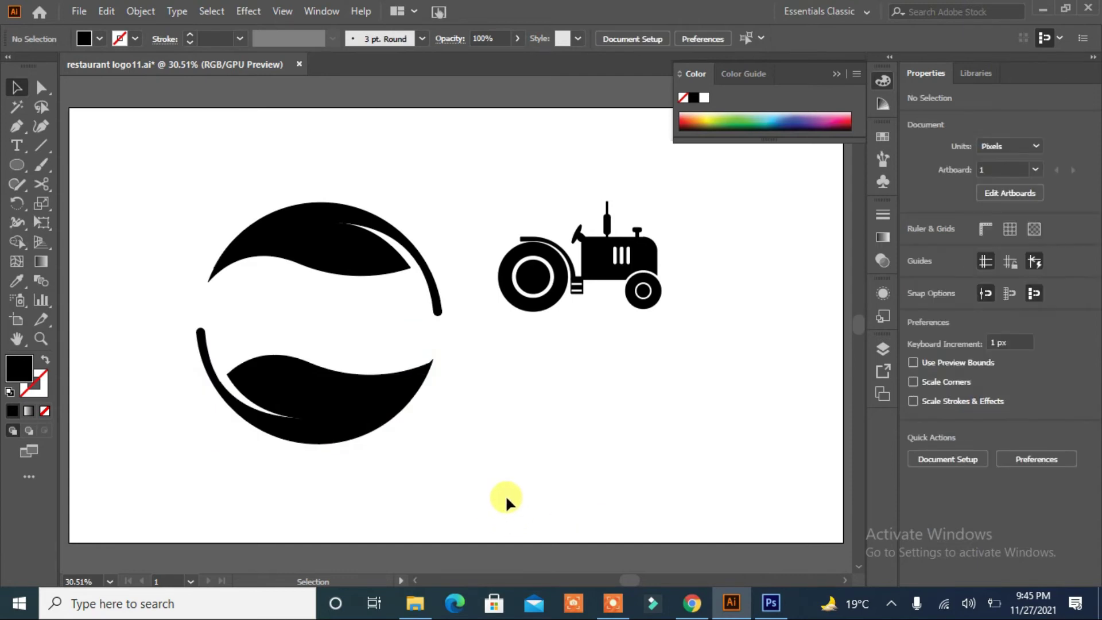
left_click_drag(459, 187, 175, 471)
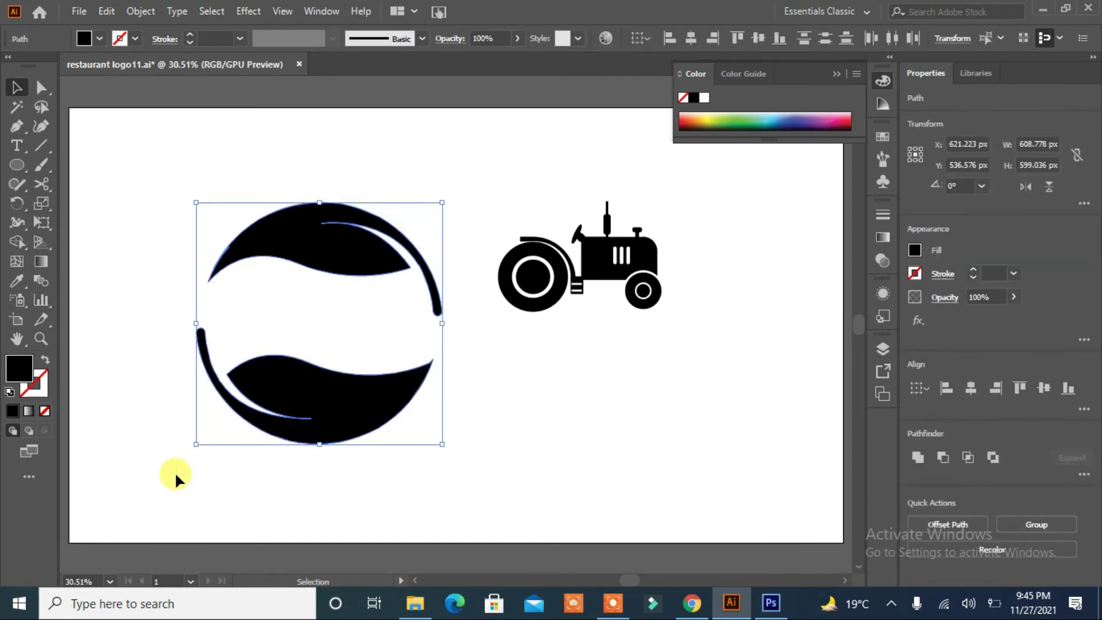
left_click(569, 455)
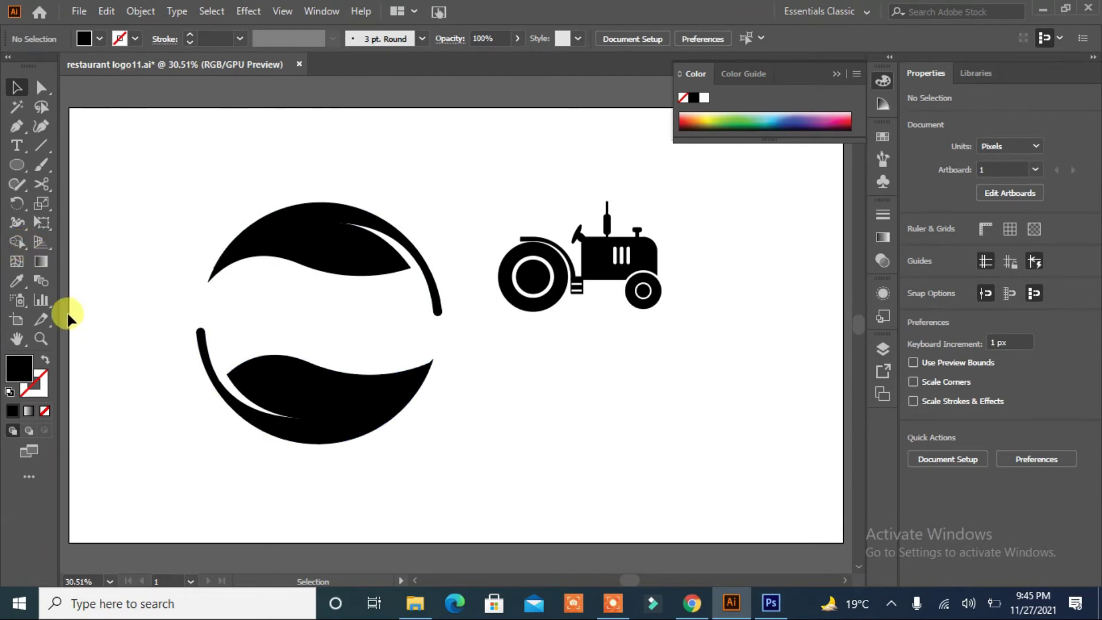
Step: Marquee-select the tractor and scale it down to fit inside the circle
left_click_drag(702, 234, 474, 336)
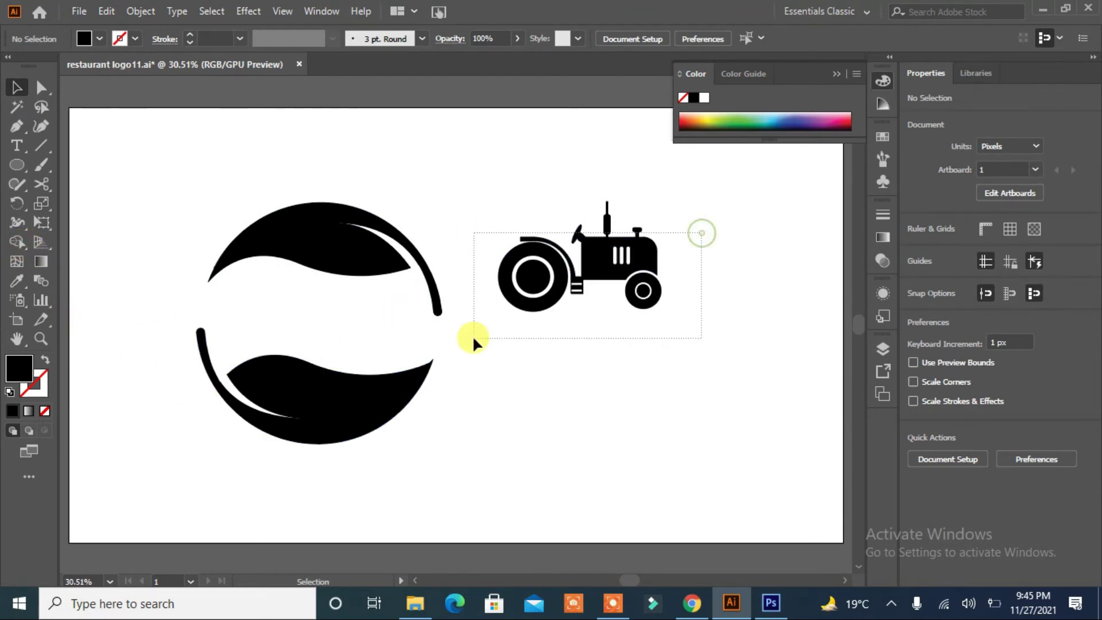
mouse_move(662, 314)
left_mouse_down()
mouse_move(625, 289)
mouse_move(383, 348)
left_mouse_up()
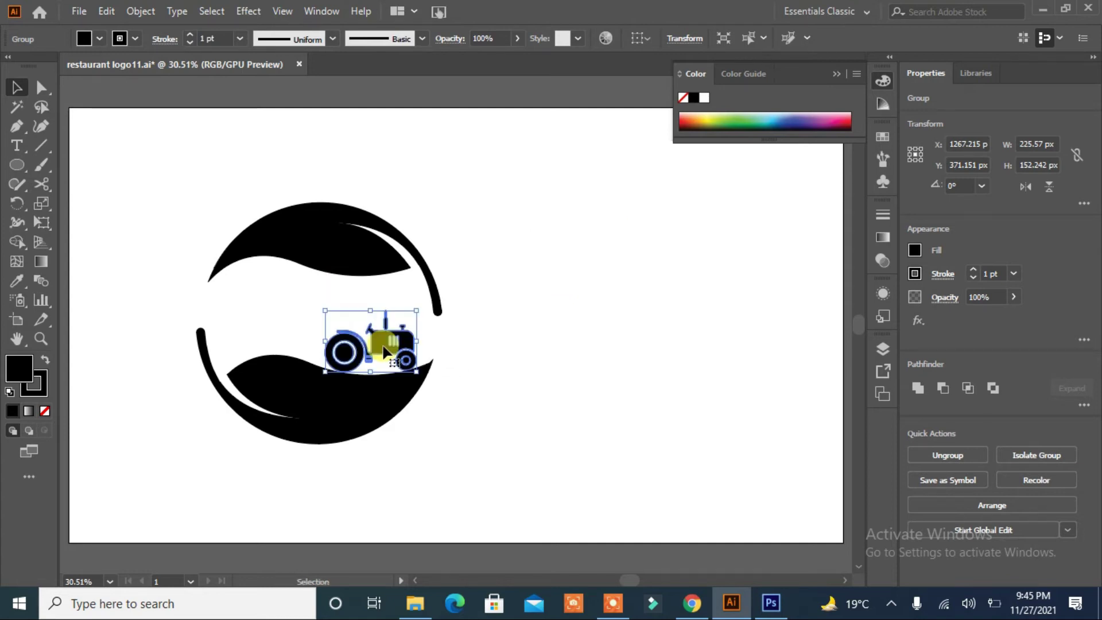
left_click(494, 437)
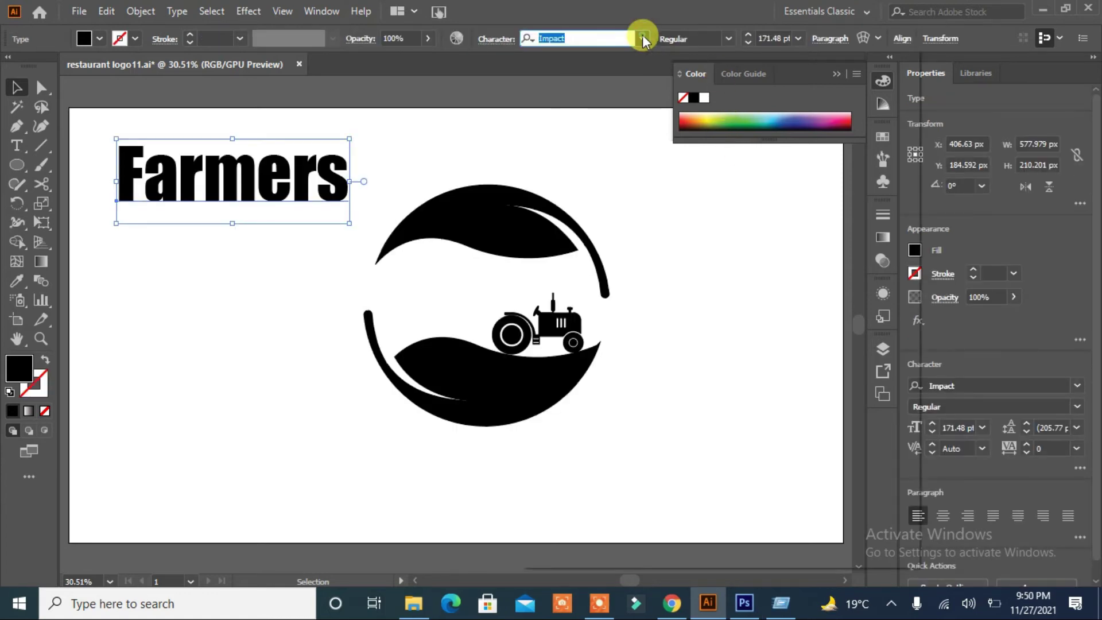
Step: Set 'Farmers' in Arthines, move it into the circle above the tractor, and skew it upward
left_click(642, 37)
left_click(691, 149)
mouse_move(318, 198)
left_mouse_down()
mouse_move(575, 314)
mouse_move(577, 304)
left_mouse_up()
left_click_drag(493, 291, 482, 303)
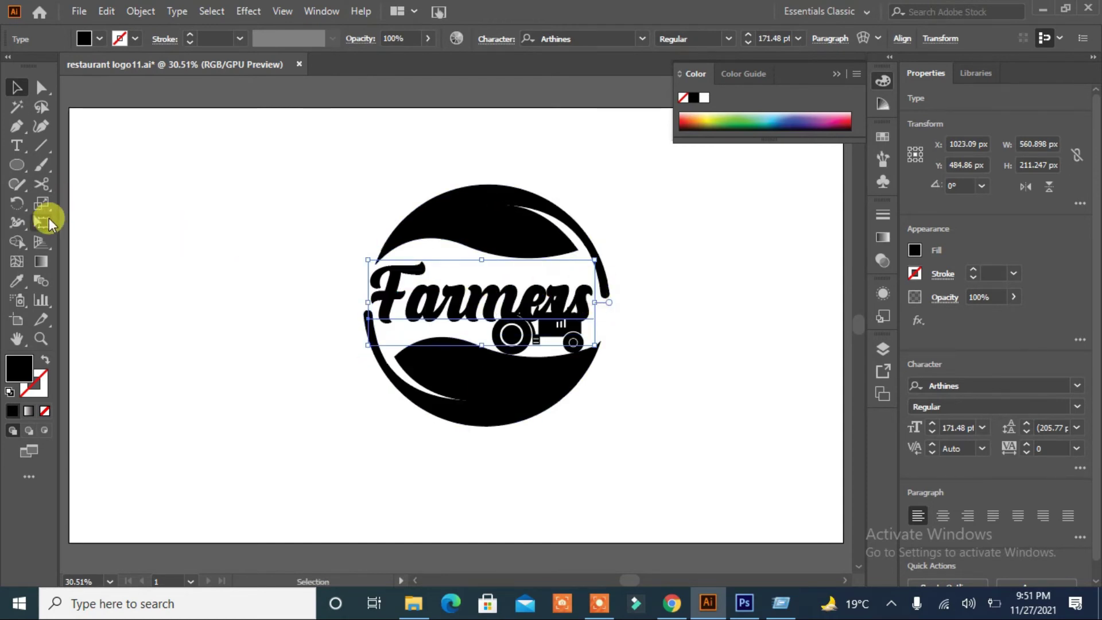
left_click(46, 221)
mouse_move(595, 302)
left_mouse_down()
mouse_move(602, 274)
mouse_move(593, 309)
mouse_move(586, 288)
left_mouse_up()
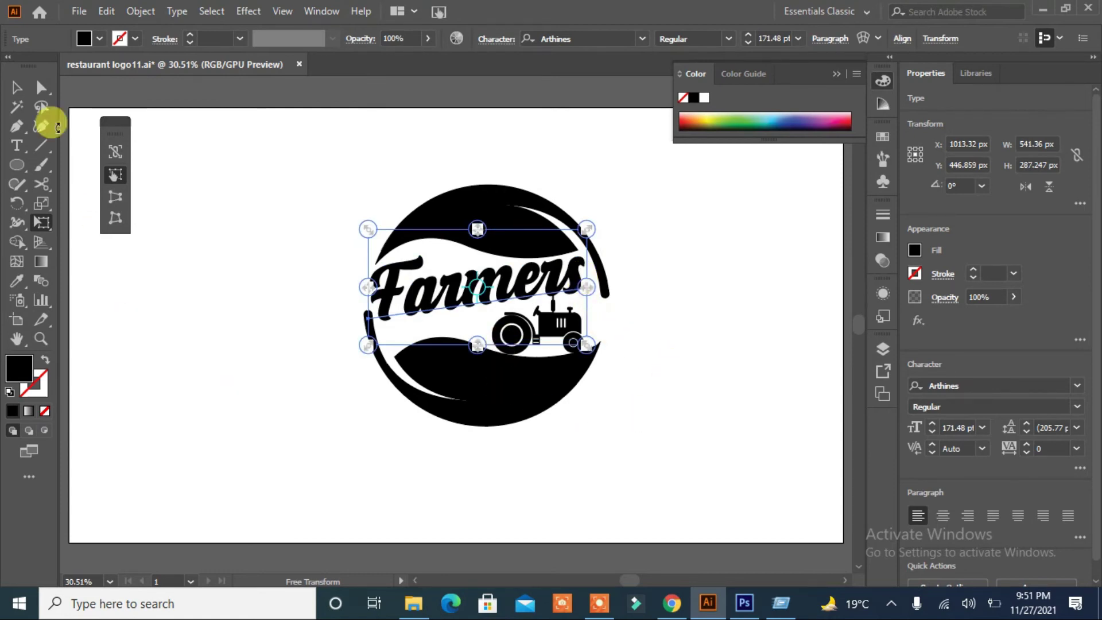
Step: Shrink the tractor and nudge it down onto the lower wave
left_click(17, 87)
left_click(183, 281)
left_click(574, 343)
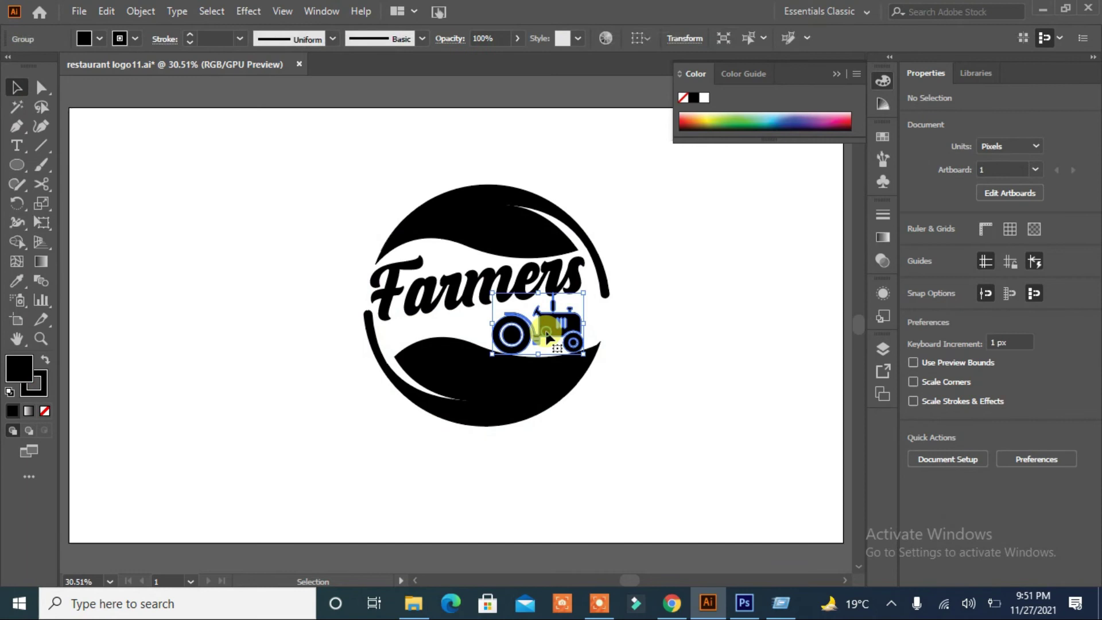
left_click_drag(586, 356, 571, 348)
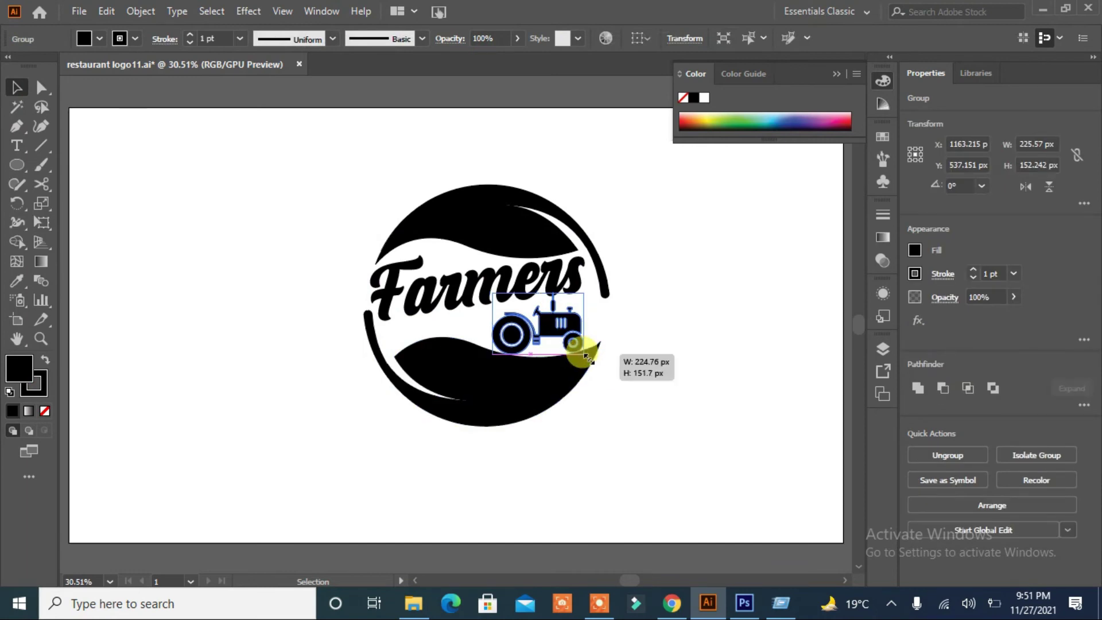
left_click_drag(561, 339, 560, 336)
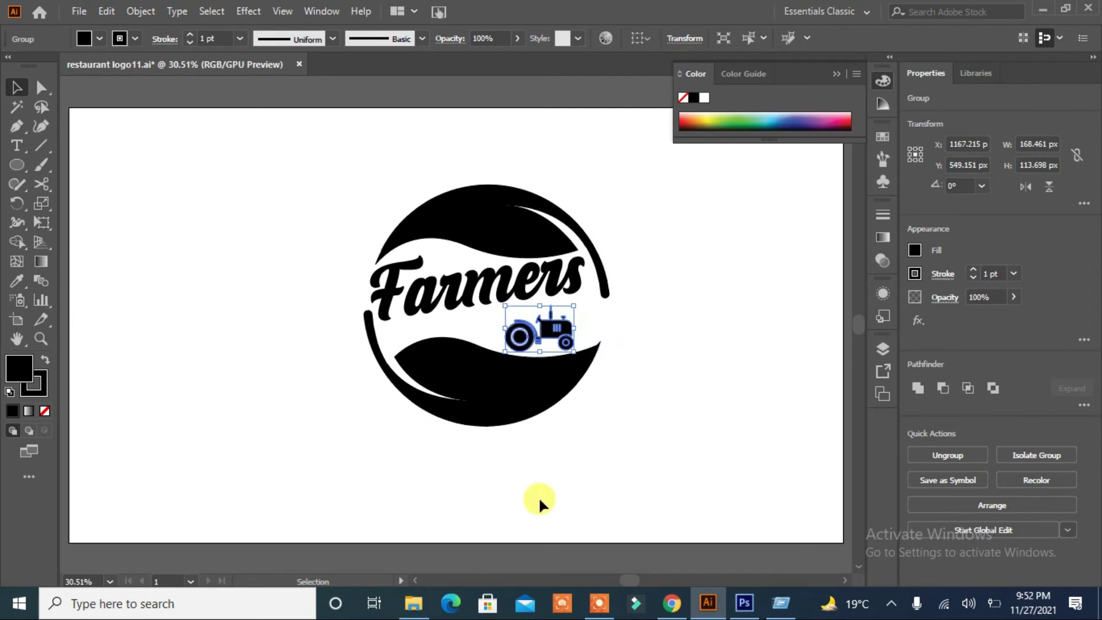
key("Down")
key("Down")
key("Down")
key("Down")
key("Down")
key("Down")
key("Down")
Step: Rotate the 'Farmers' text slightly and reposition it above the tractor
left_click(538, 497)
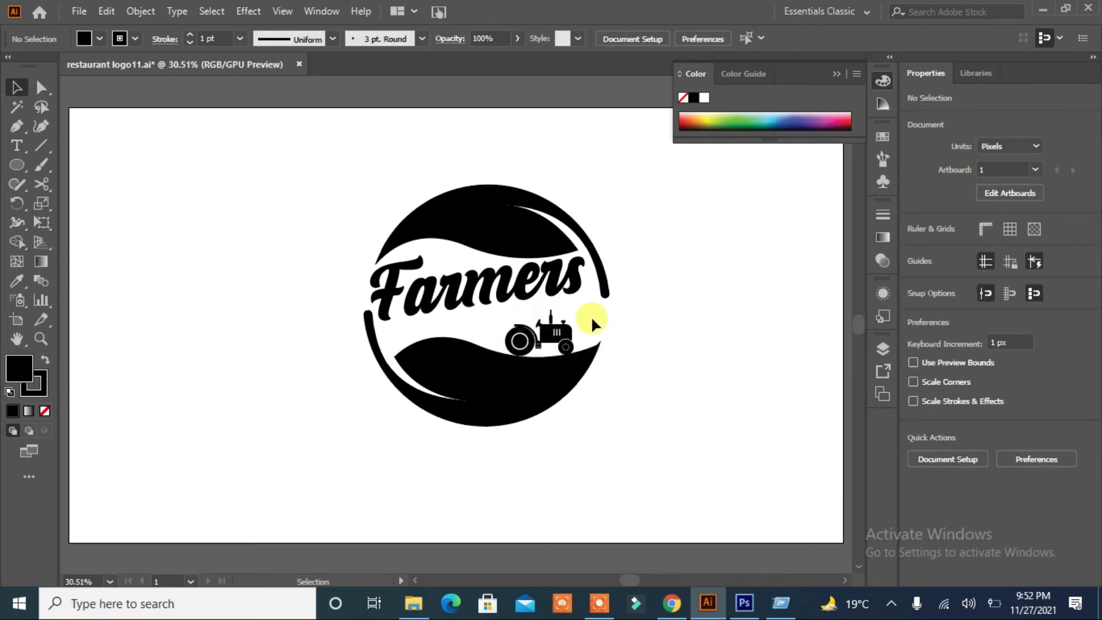
left_click(574, 275)
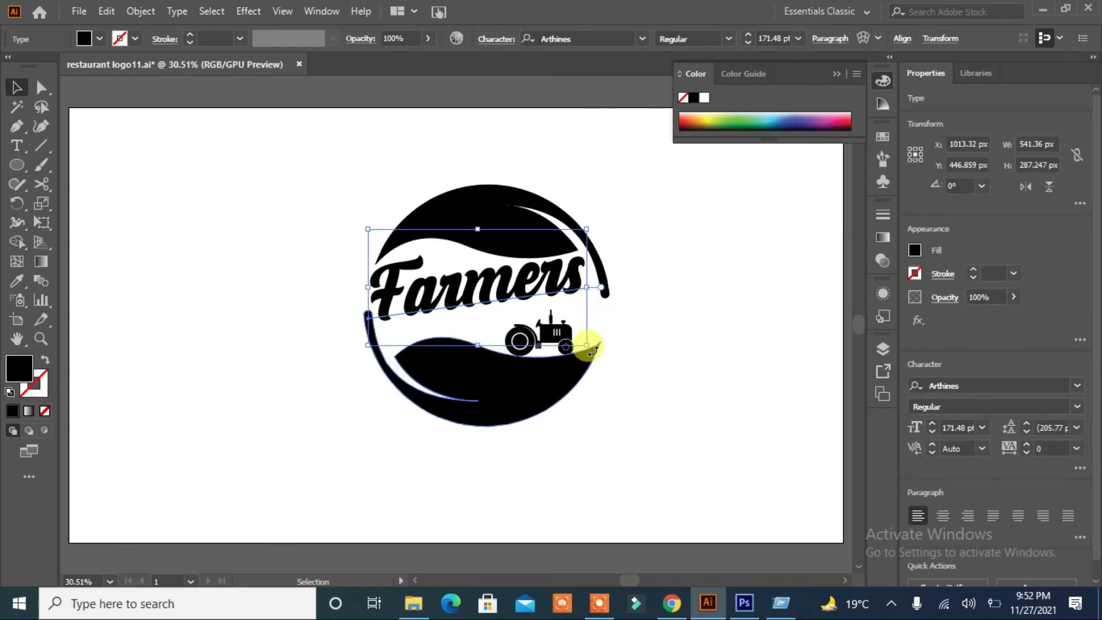
left_click_drag(592, 350, 586, 358)
left_click_drag(464, 287, 473, 298)
left_click(680, 374)
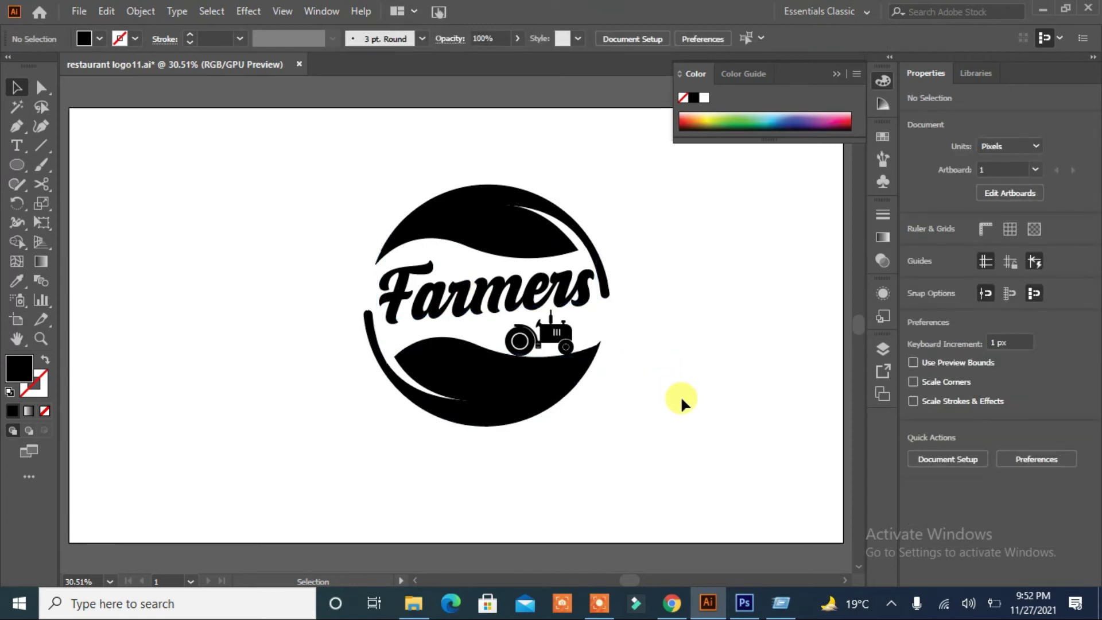
Step: Shift the whole logo slightly right and down
left_click_drag(377, 405, 344, 405)
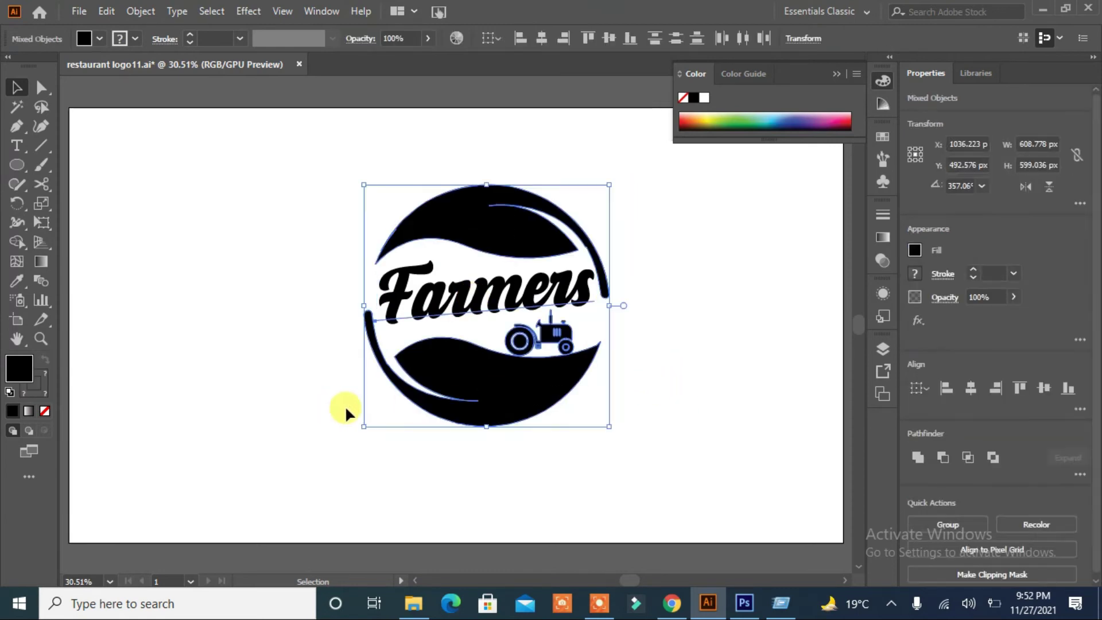
left_click_drag(528, 381, 540, 394)
left_click(720, 405)
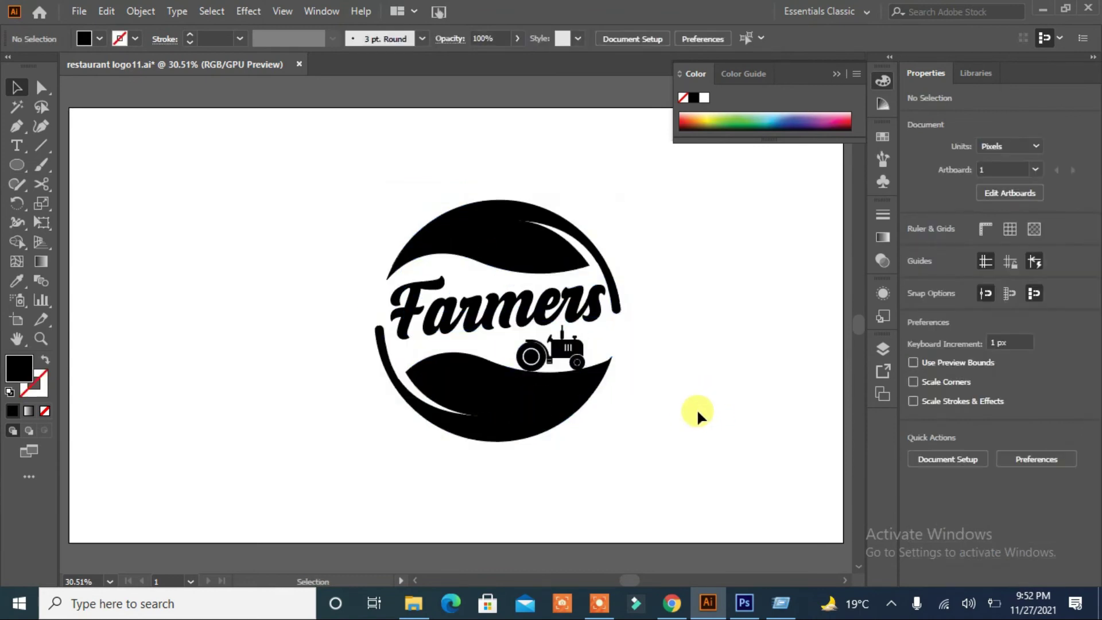
Step: Draw a 640 px unfilled circle outline and centre it over the logo with arrow-key nudges
left_click(16, 166)
left_click_drag(192, 231, 454, 489)
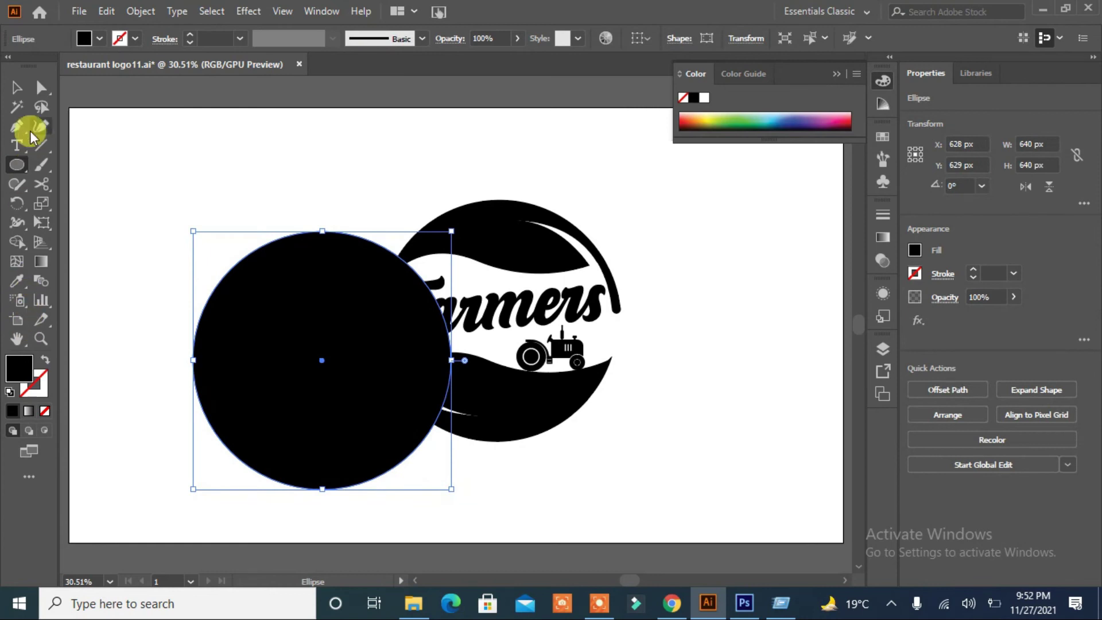
left_click(44, 359)
left_click_drag(323, 359, 501, 324)
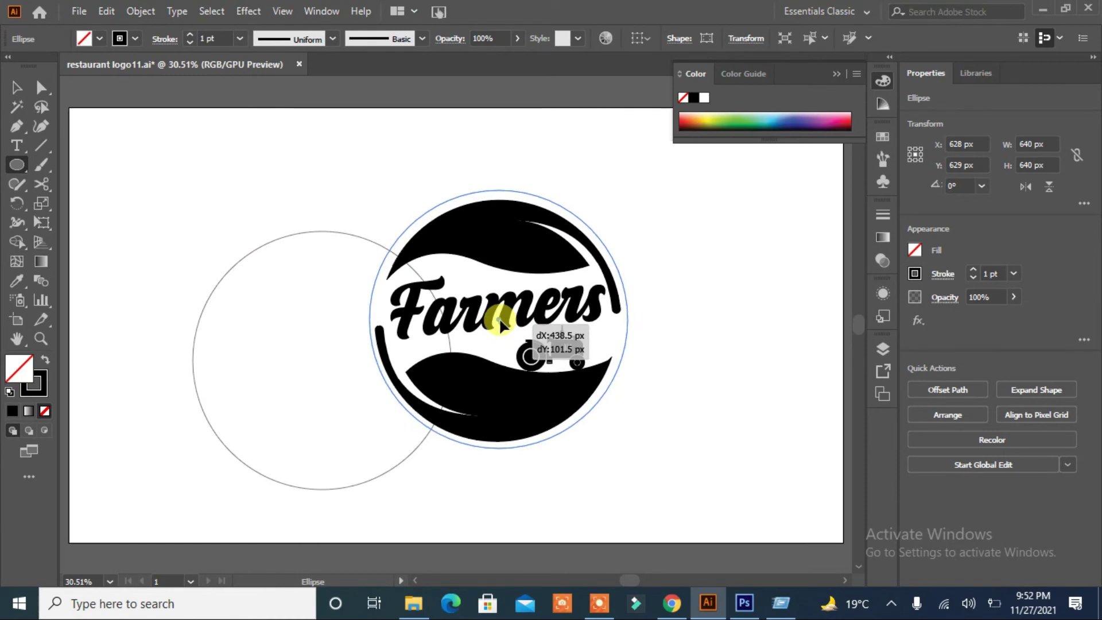
left_click_drag(501, 323, 497, 318)
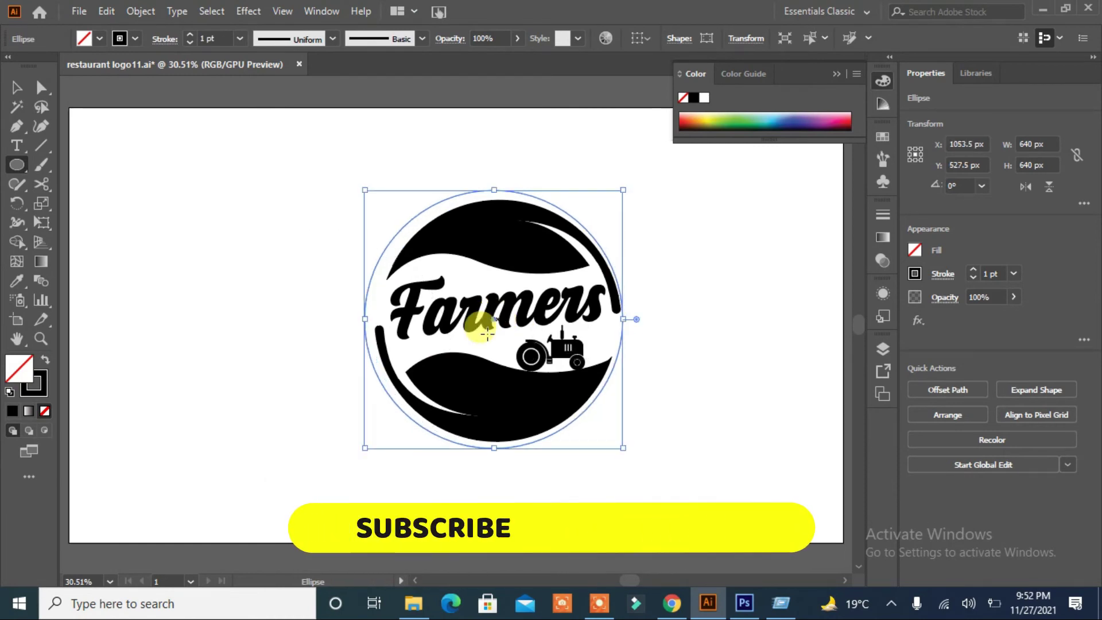
key("Right")
key("Right")
key("Right")
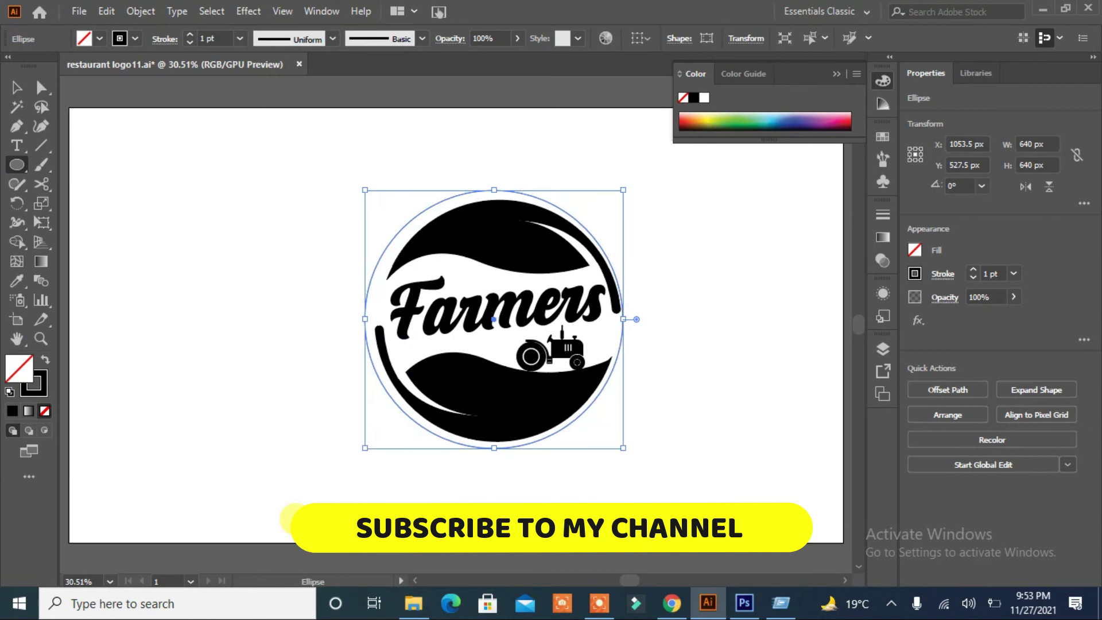
key("Right")
key("Right")
key("Right")
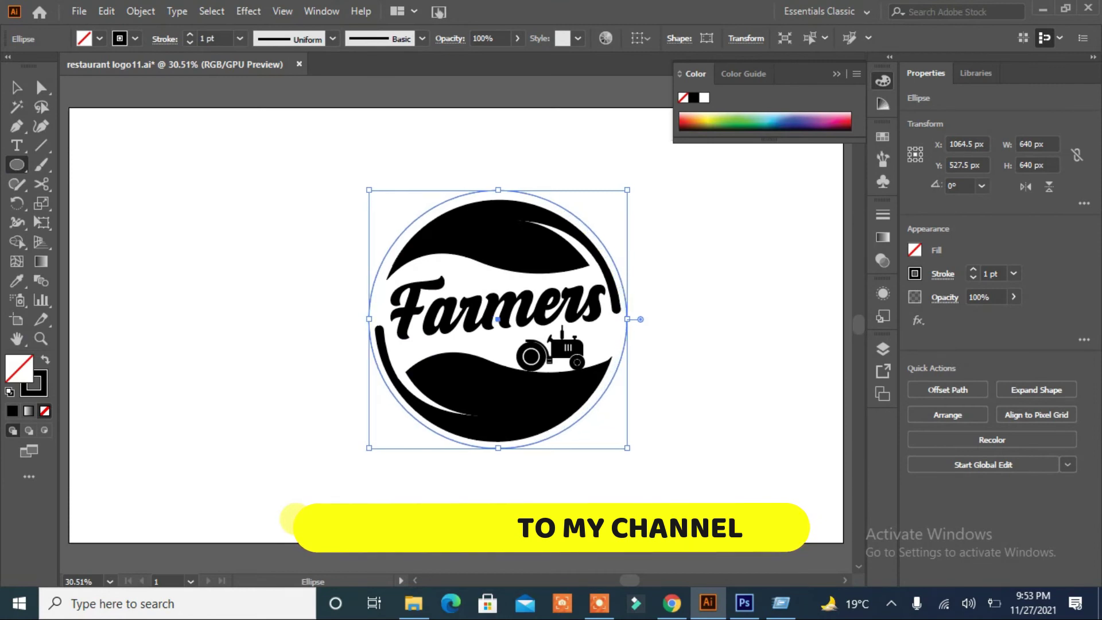
key("Down")
key("Down")
key("Down")
key("Right")
key("Right")
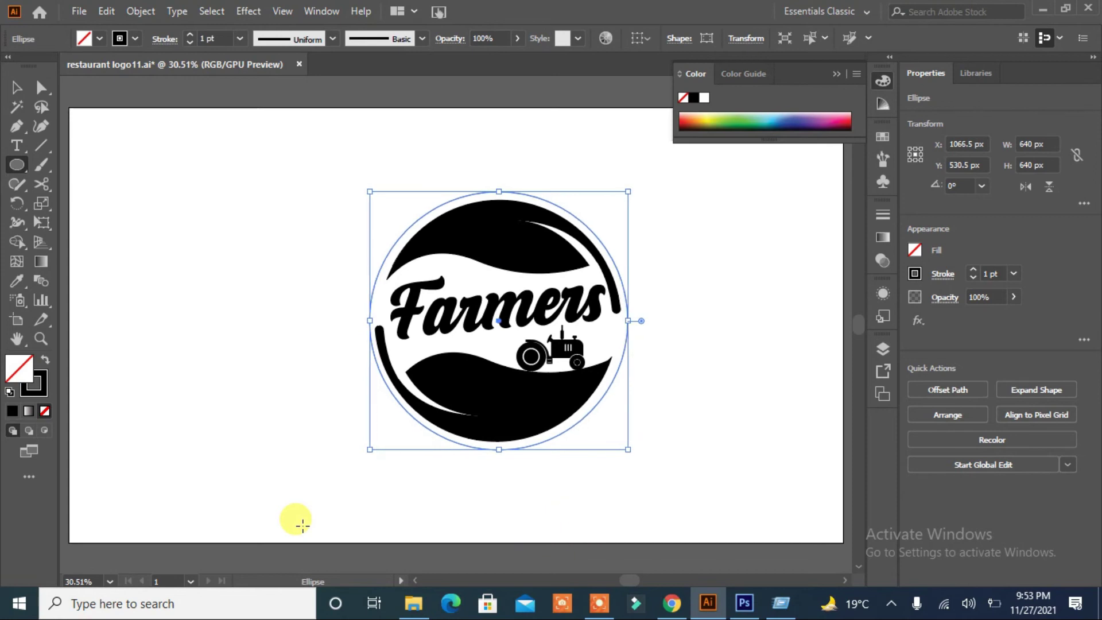
key("Left")
Step: Give the circle an 8 pt stroke and add a 45 px Offset Path ring outside it
key("v")
left_click(190, 35)
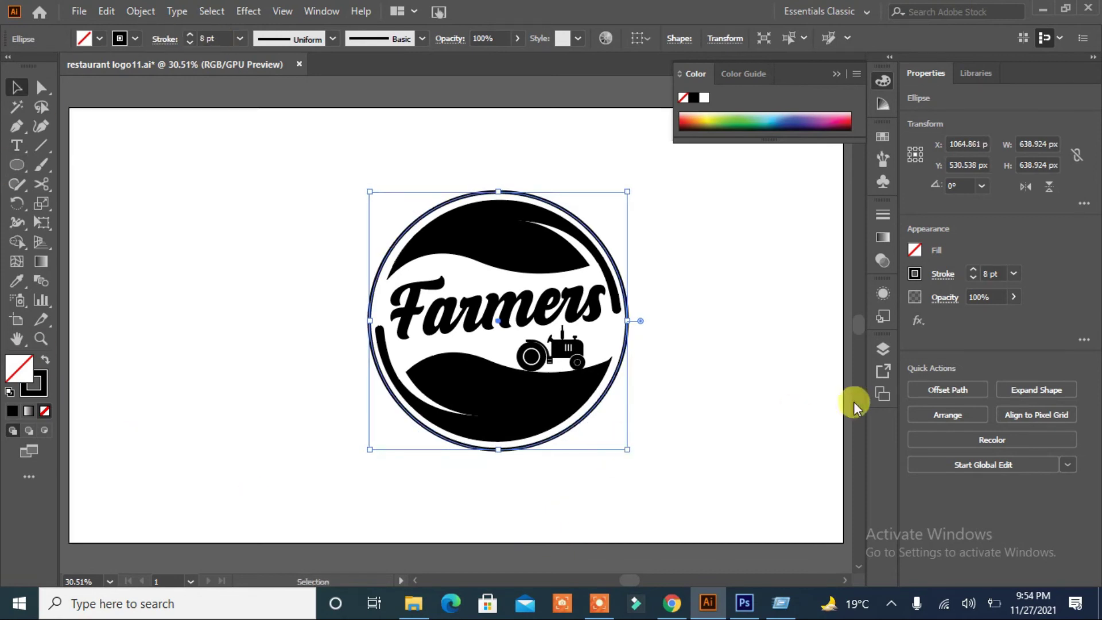
left_click(955, 390)
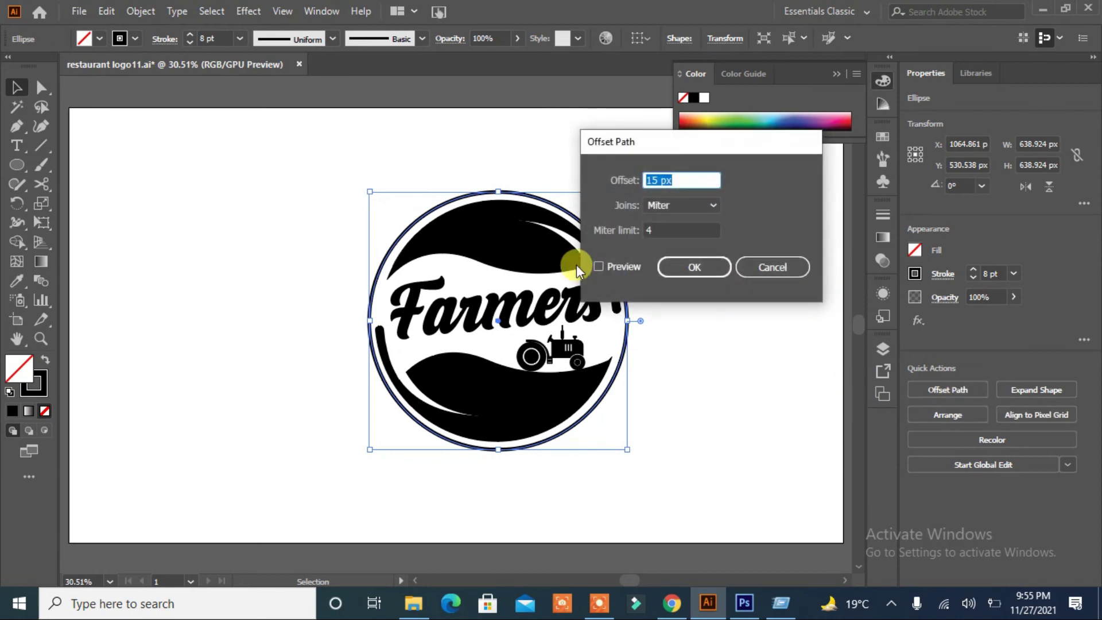
left_click(598, 267)
scroll(690, 178, "up", 8)
scroll(690, 178, "up", 7)
scroll(691, 179, "up", 8)
scroll(693, 179, "up", 7)
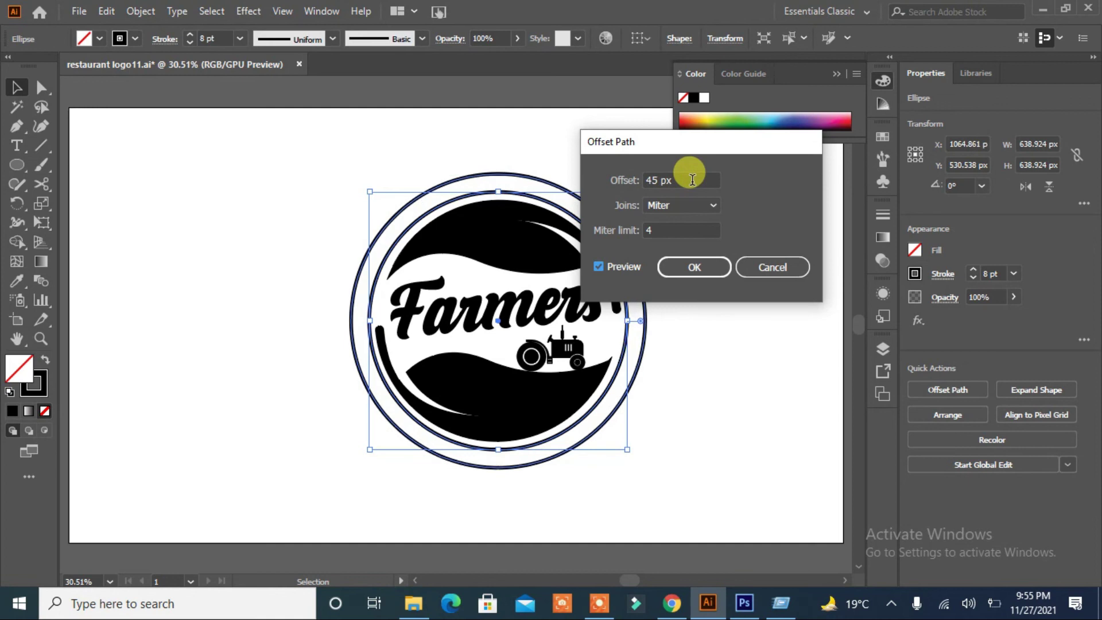
left_click(703, 267)
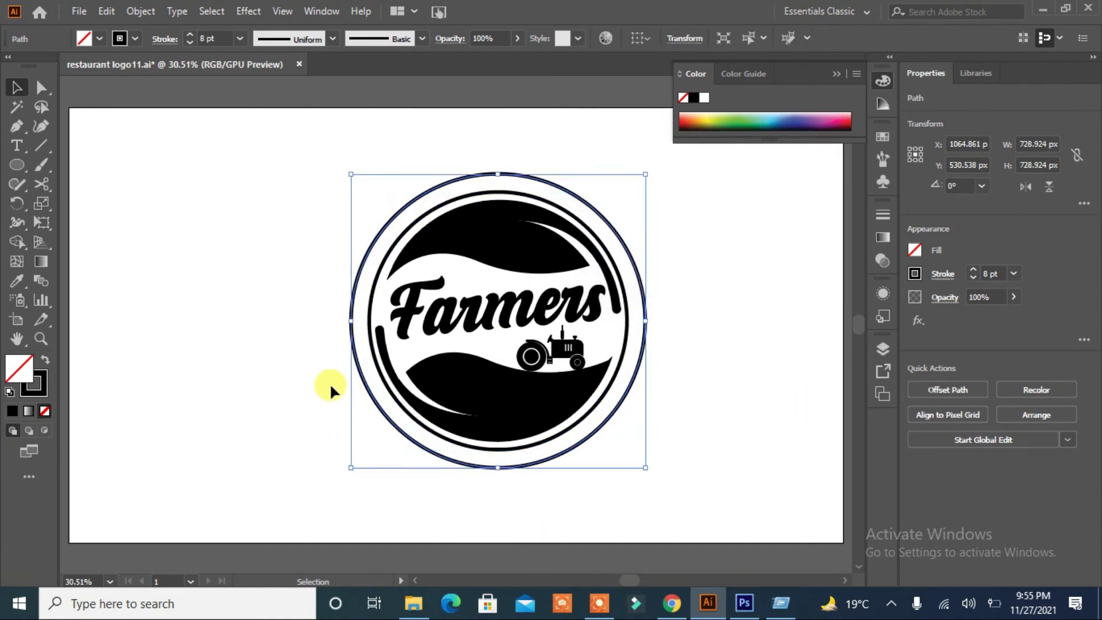
left_click(248, 10)
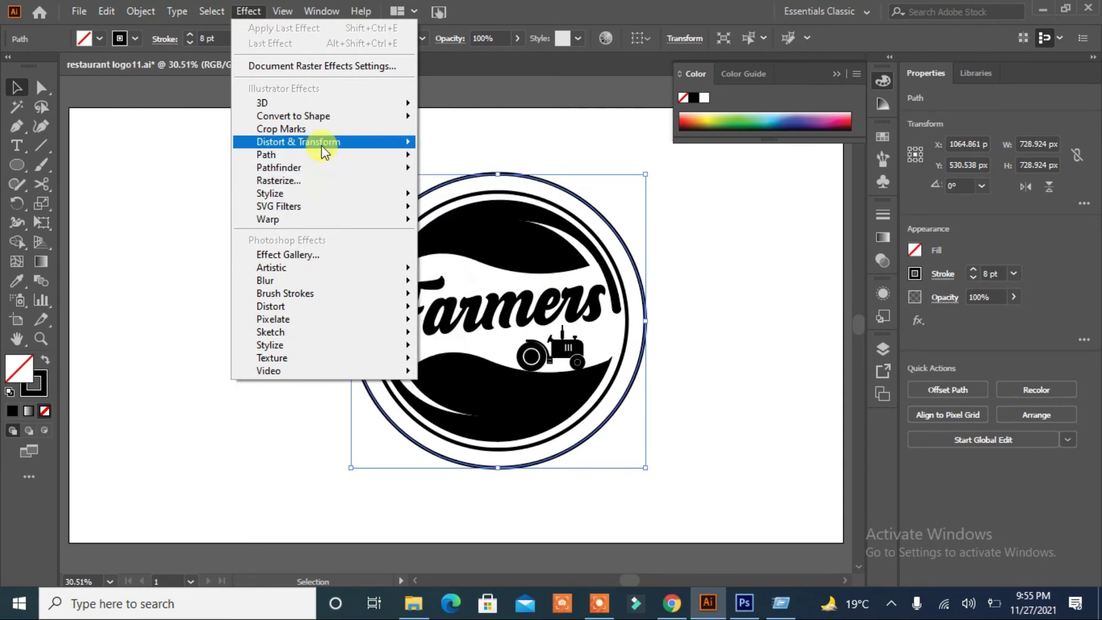
Step: Apply a Zig Zag effect with Smooth points to the outer ring
mouse_move(297, 141)
left_click(500, 253)
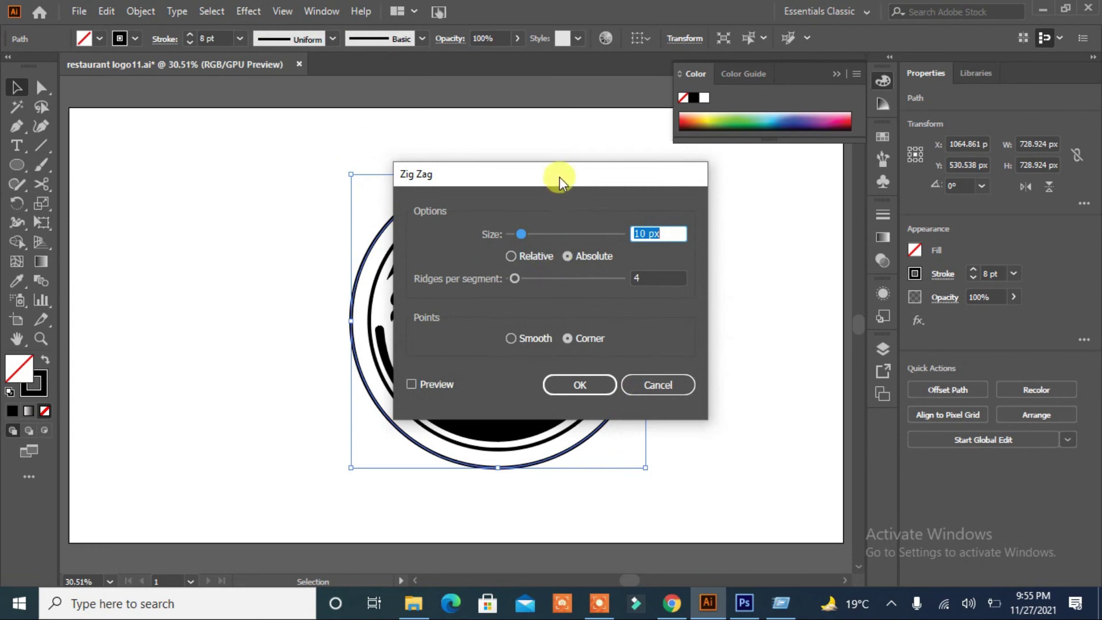
left_click_drag(559, 177, 731, 165)
left_click(583, 373)
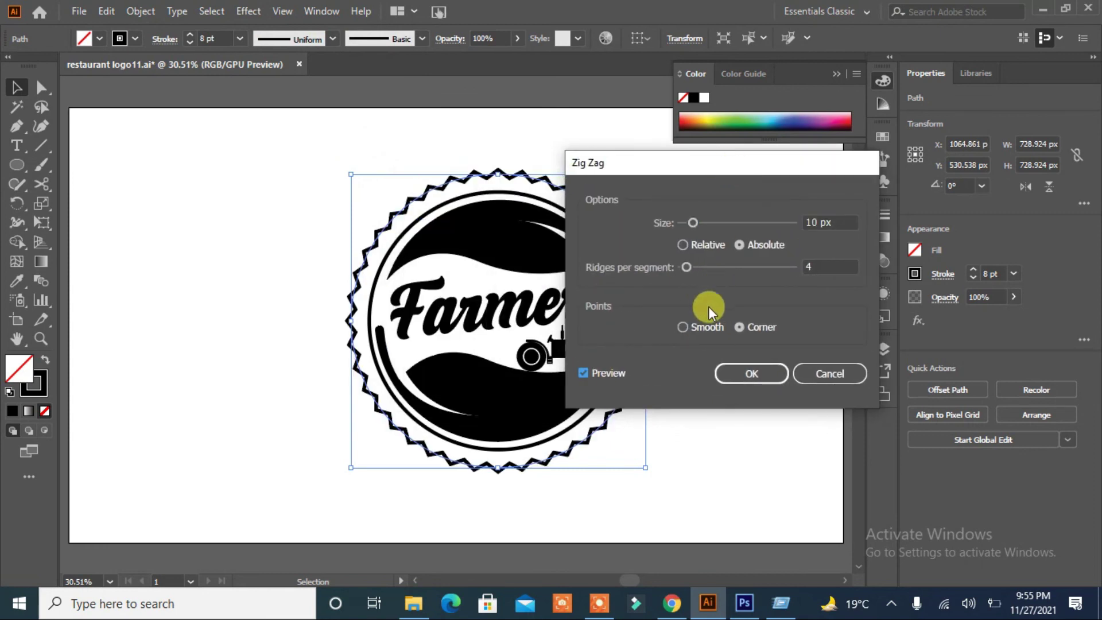
left_click(682, 327)
left_click(748, 372)
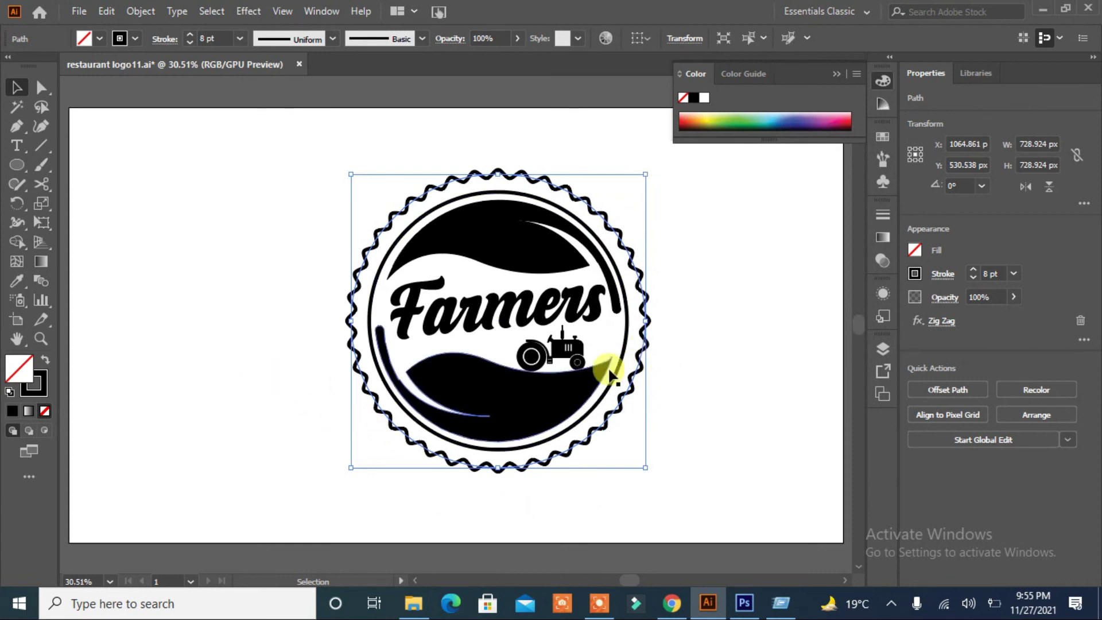
Step: Set the Zig Zag effect to 2 ridges per segment
left_click(941, 320)
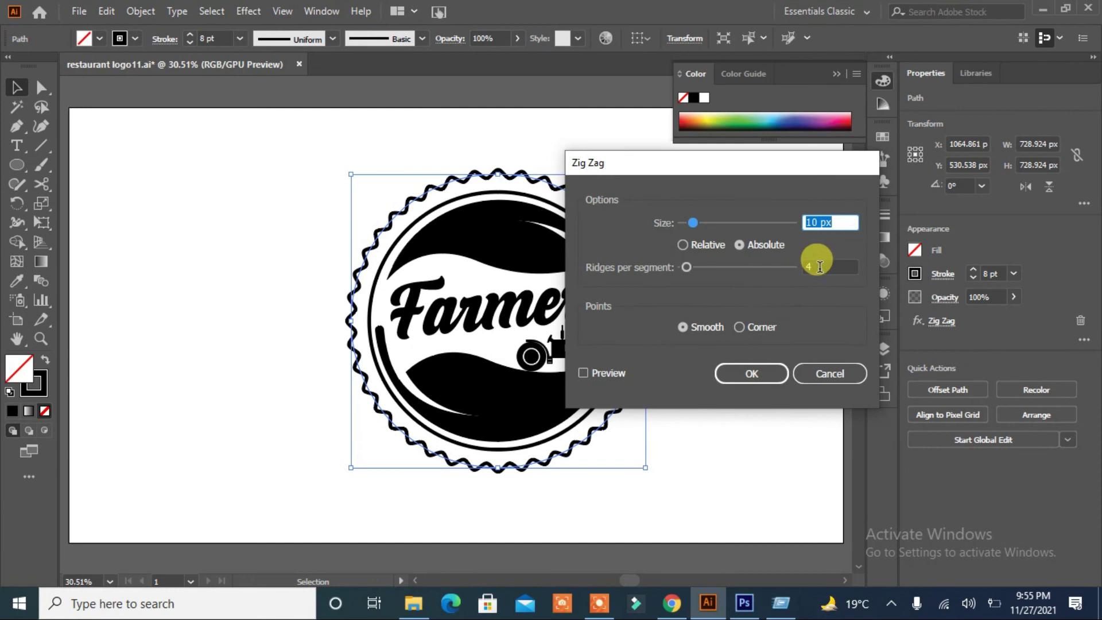
double_click(830, 267)
type("1")
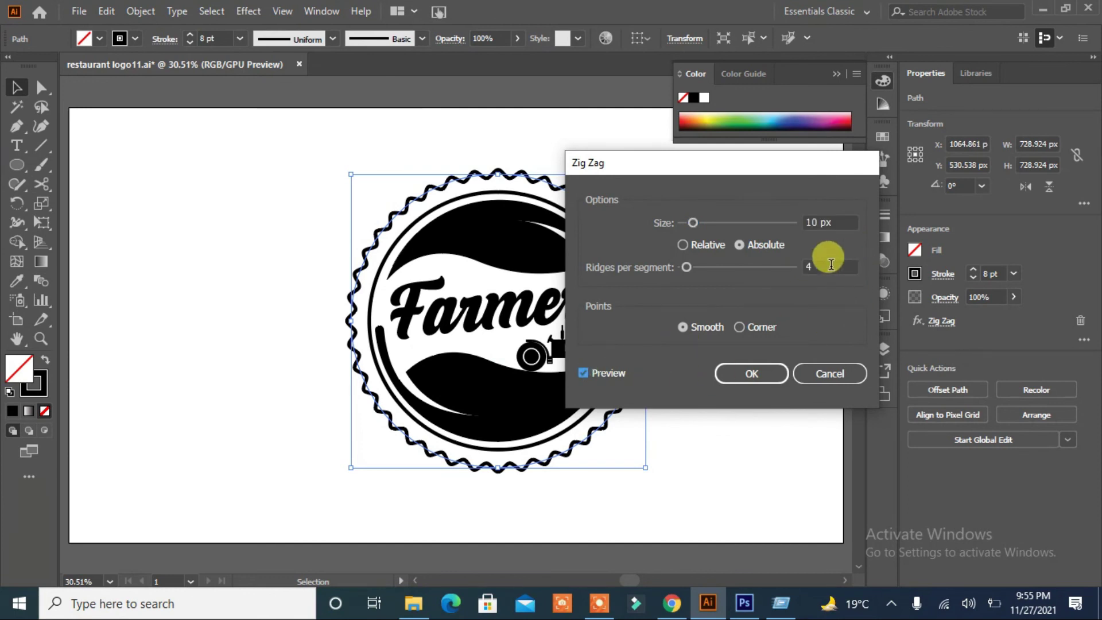
key("Up")
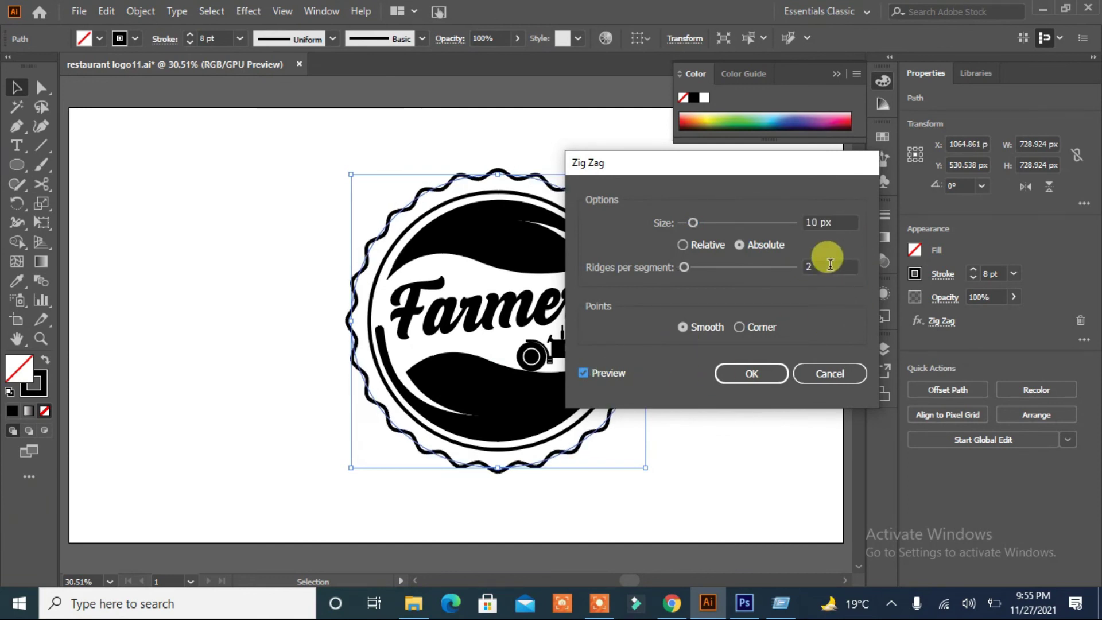
left_click(757, 373)
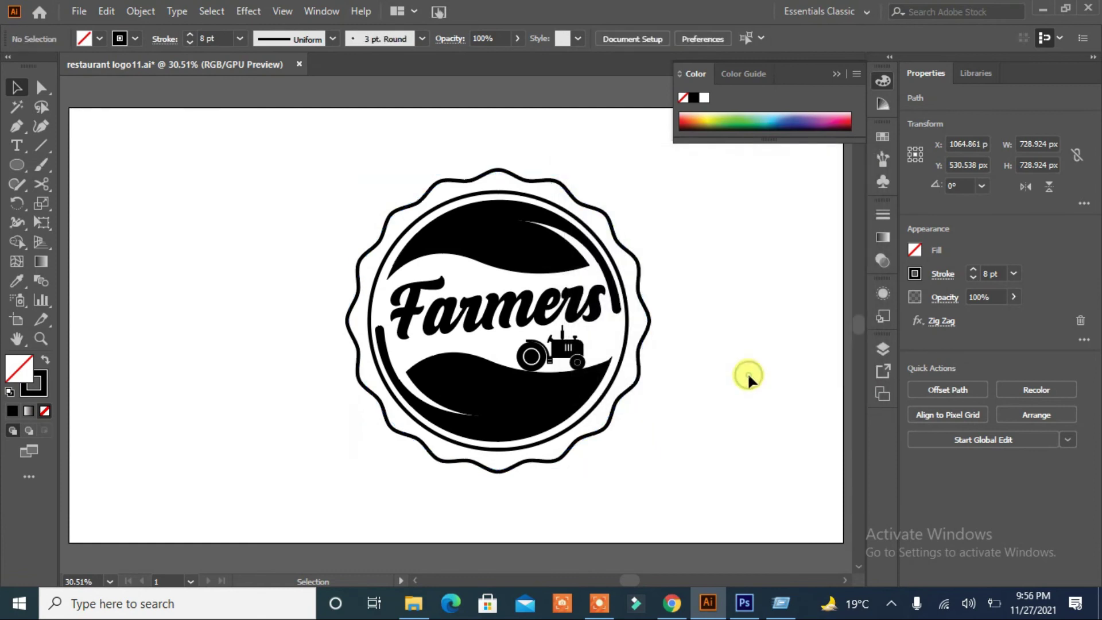
Step: Select the wavy outer ring alone and enlarge it slightly
left_click(626, 308)
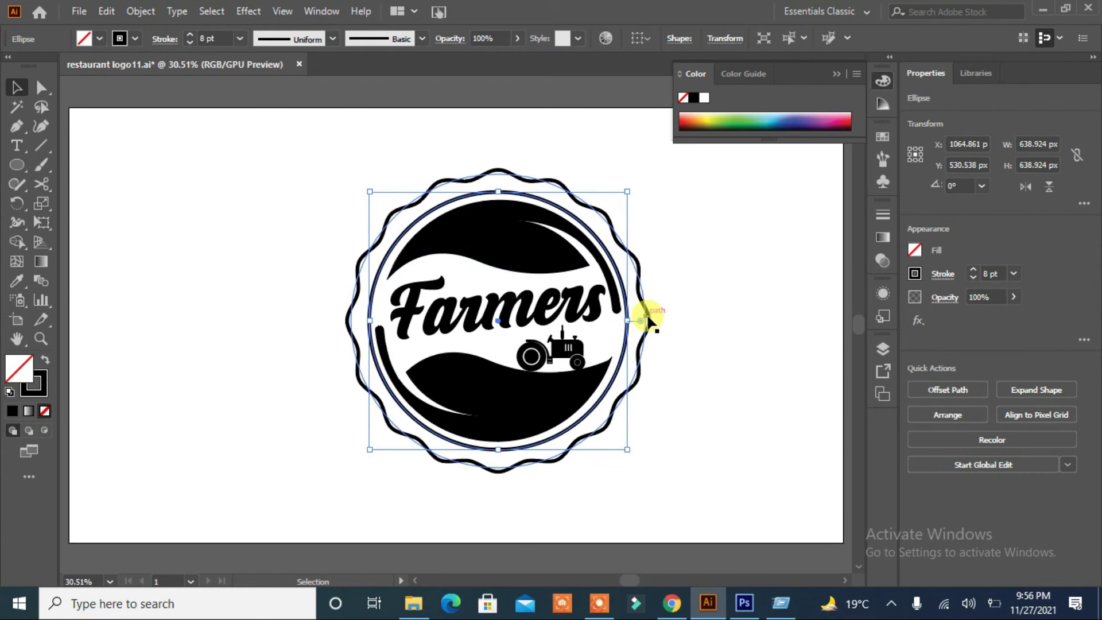
left_click(646, 316)
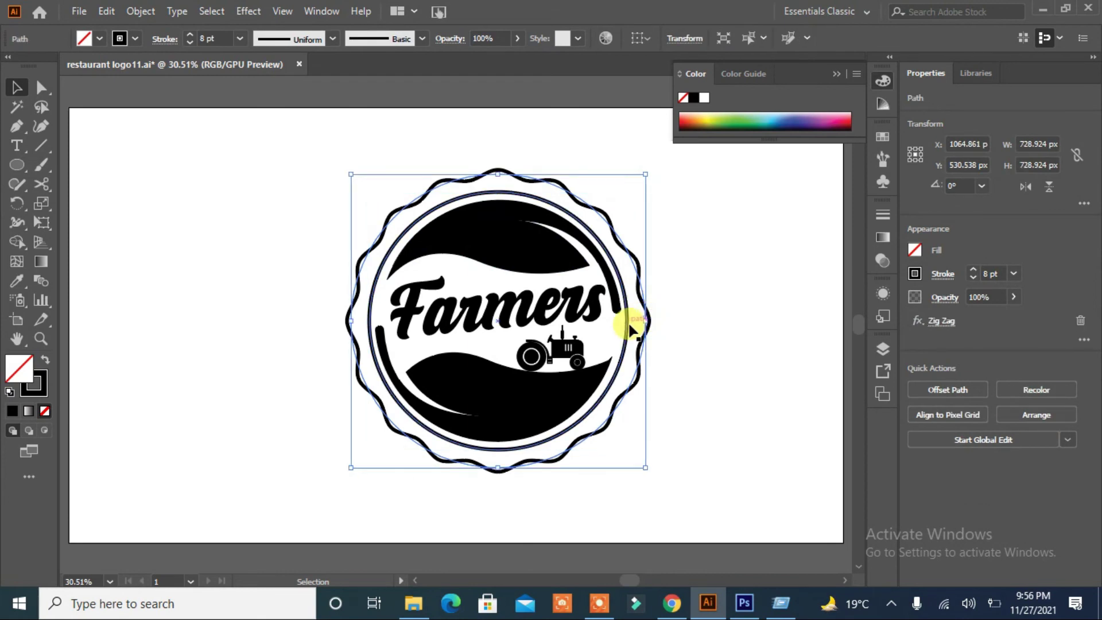
left_click(629, 330, "shift")
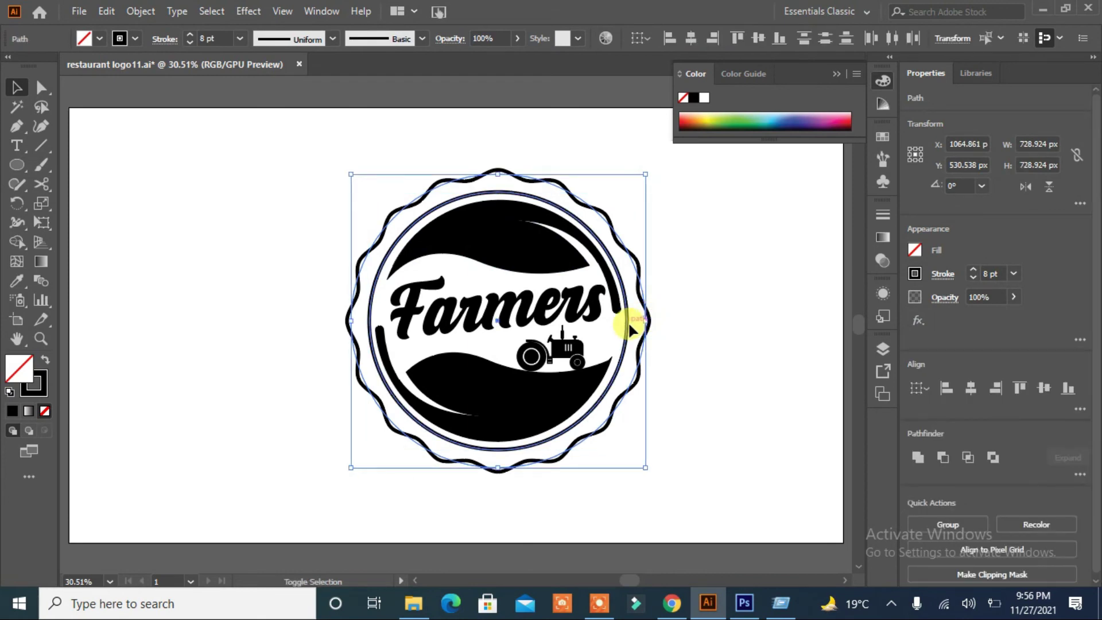
left_click(679, 477)
left_click(615, 419)
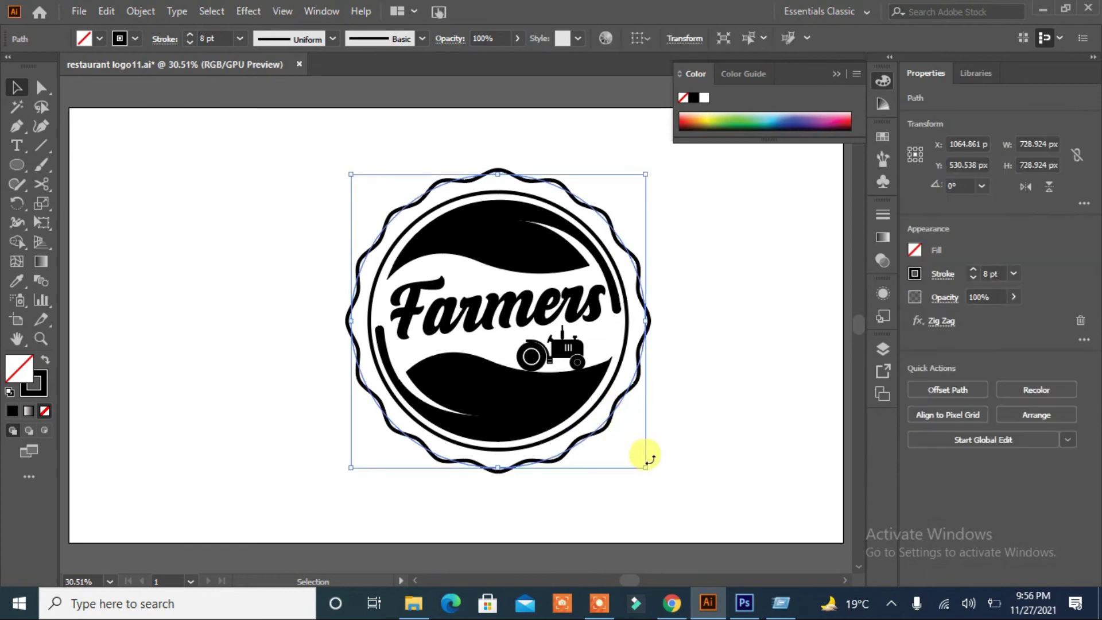
left_click_drag(646, 466, 664, 486)
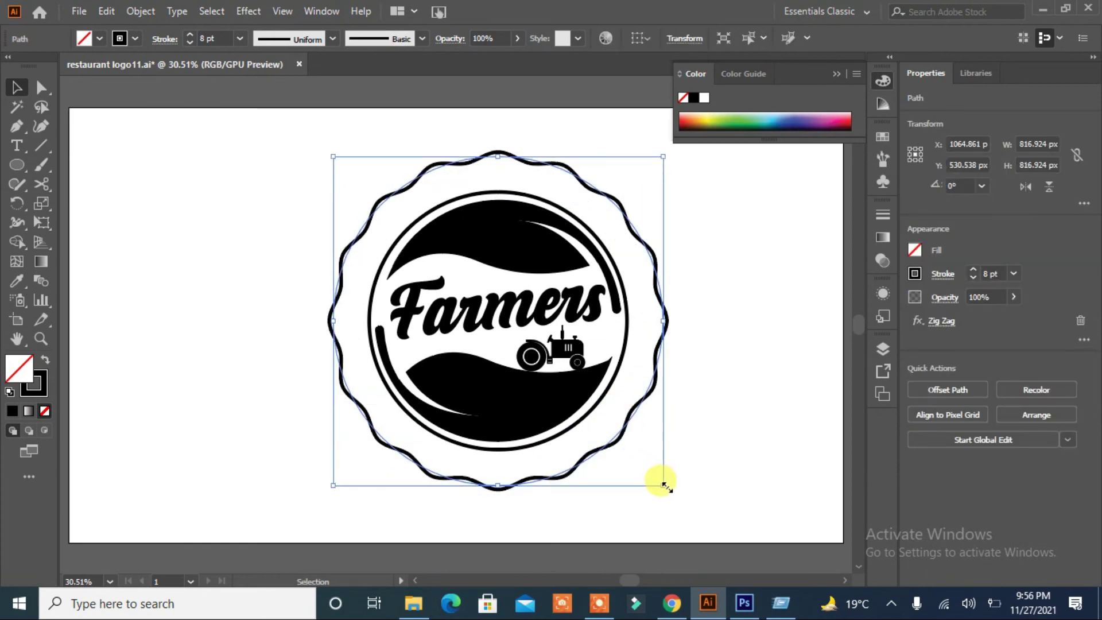
Step: Add a 20 px Offset Path ring around the inner circle
left_click(585, 416)
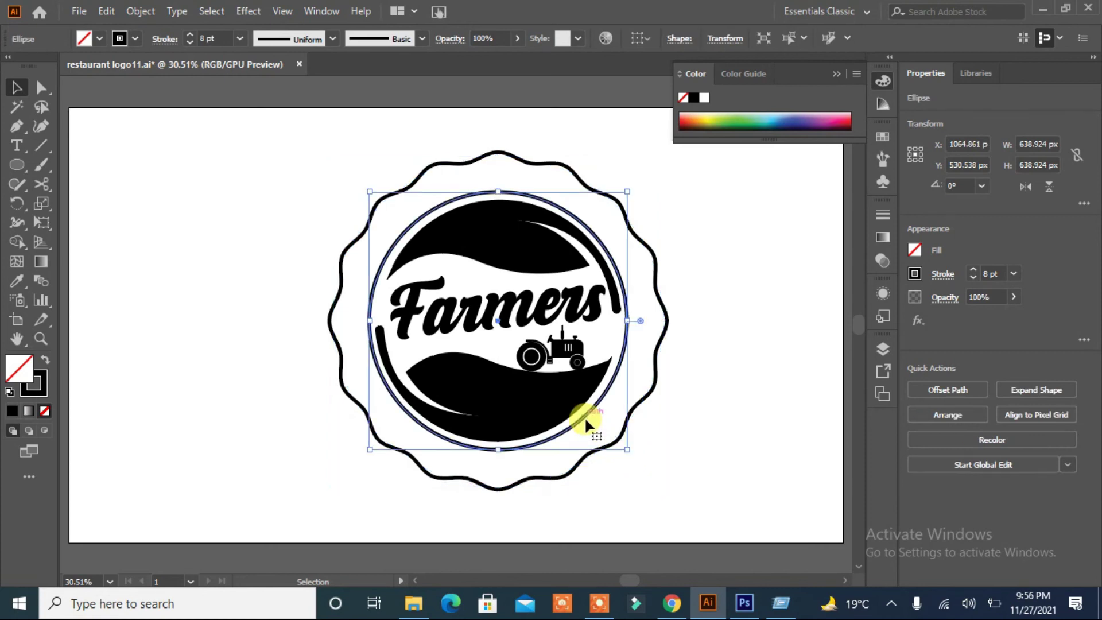
left_click(947, 396)
left_click(600, 267)
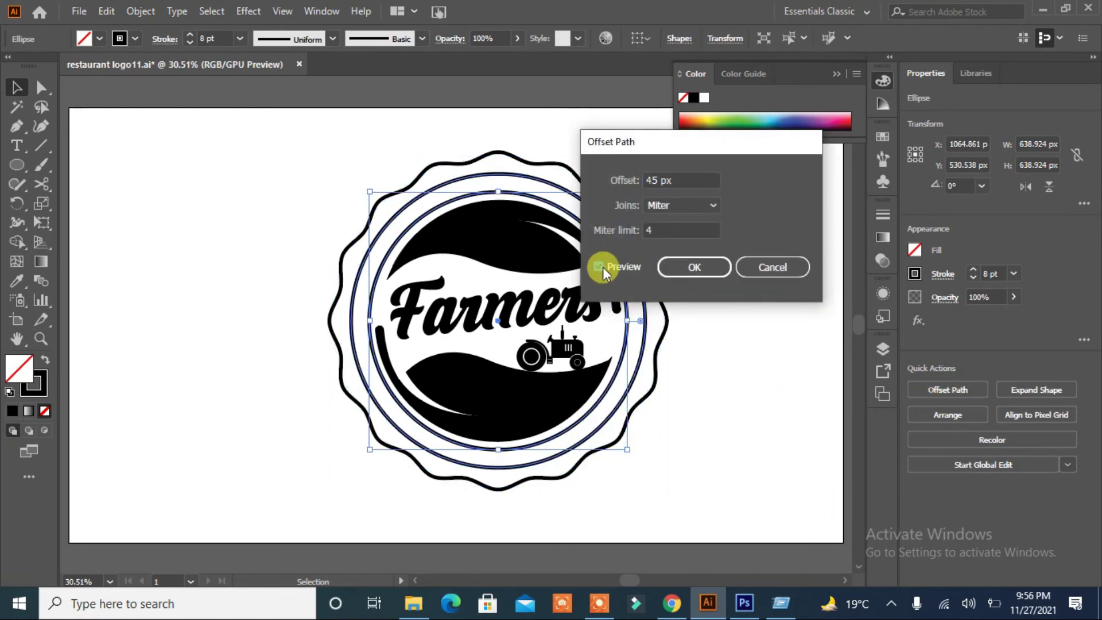
scroll(698, 179, "down", 1)
scroll(699, 179, "down", 9)
scroll(698, 179, "down", 4)
scroll(699, 179, "down", 9)
scroll(698, 179, "down", 1)
scroll(698, 179, "down", 1)
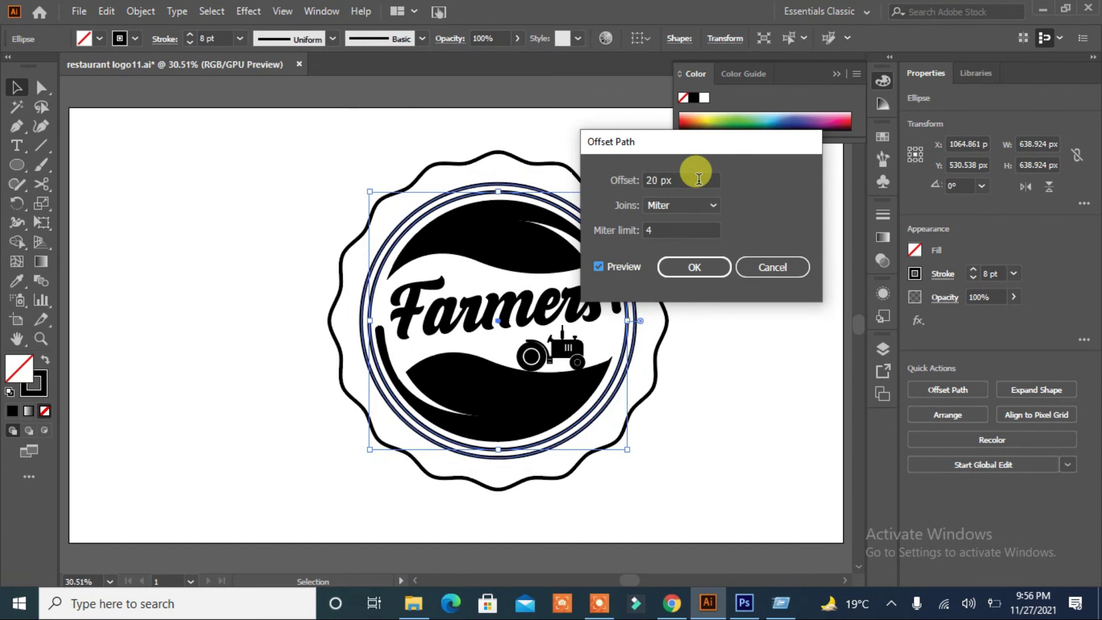
left_click(704, 266)
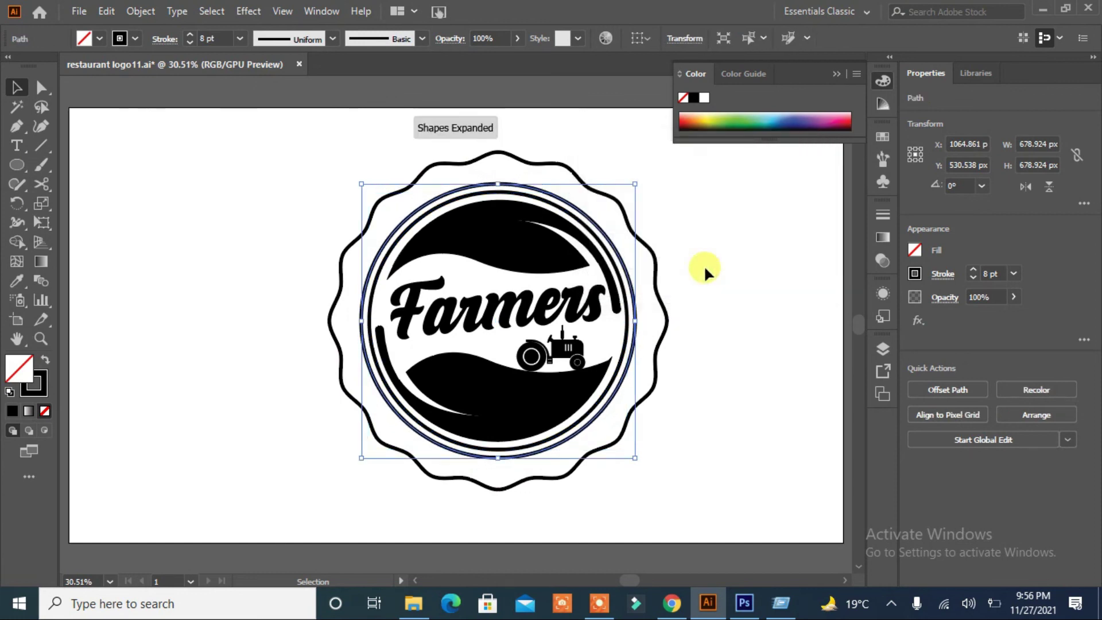
Step: Expand the wavy band's appearance into real outlines via Object > Expand Appearance
left_click(654, 267, "shift")
left_click(146, 11)
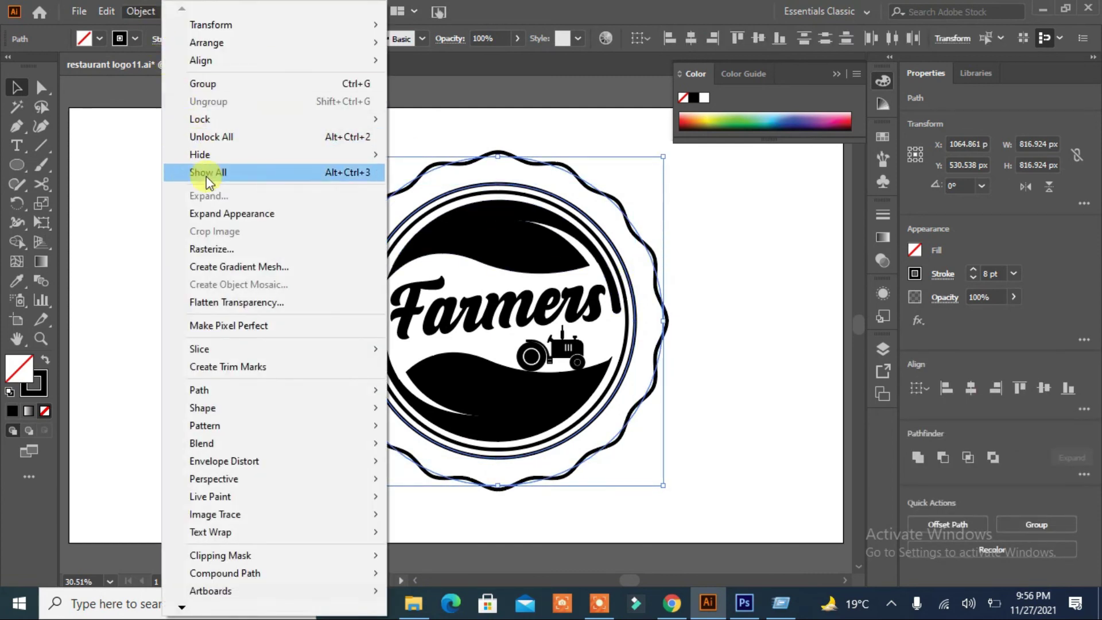
left_click(216, 211)
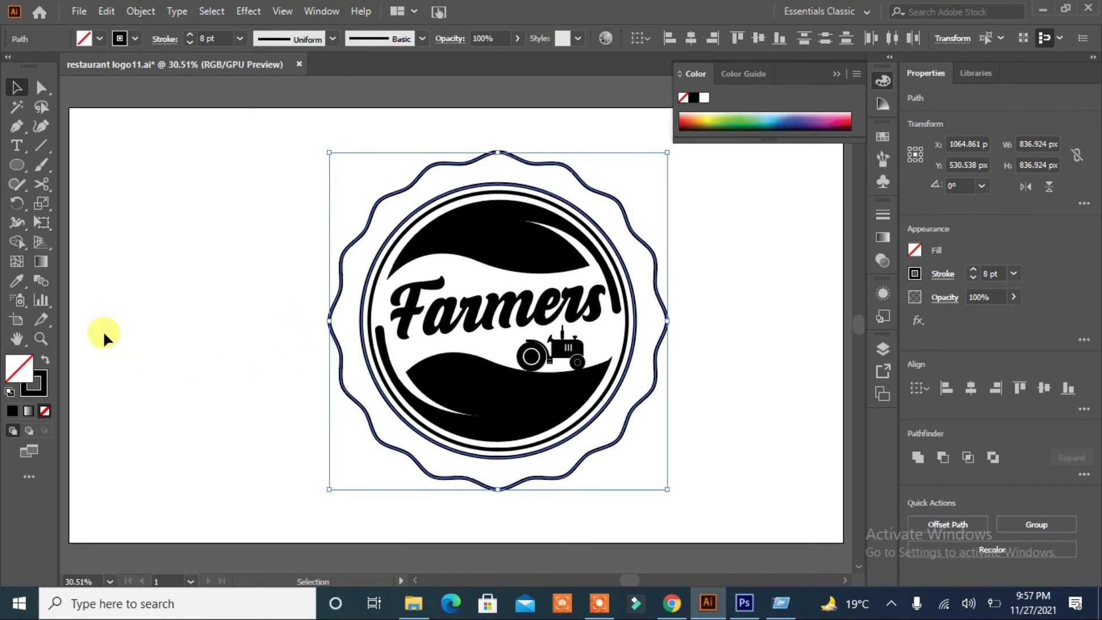
Step: Use Shape Builder with a black fill to fill the band between the wavy edge and ring
left_click(19, 239)
left_click(349, 345)
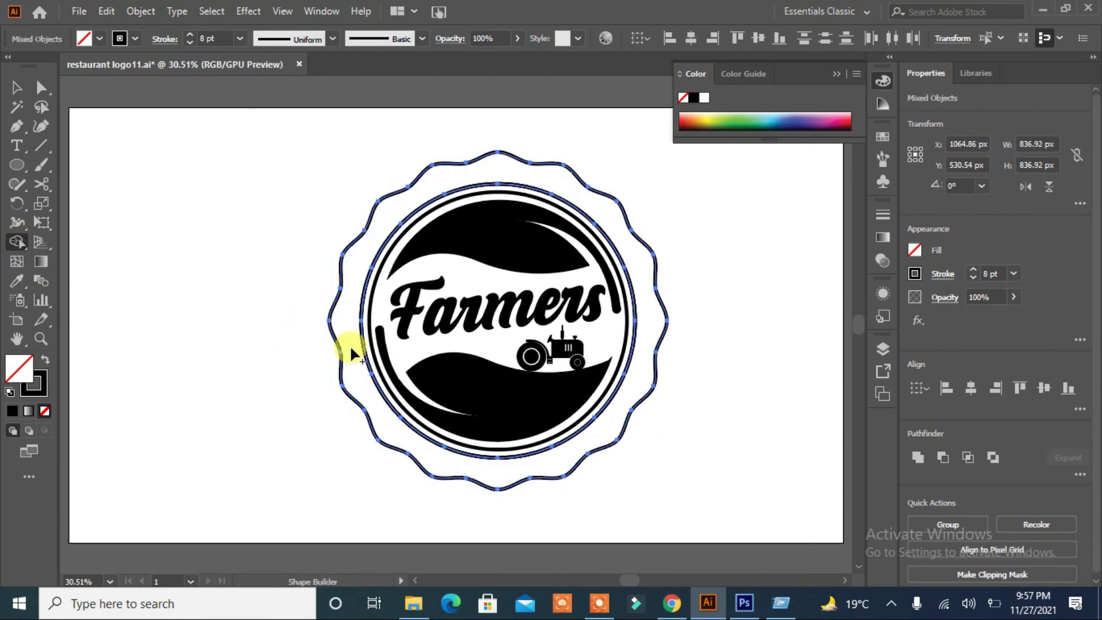
left_click(45, 359)
left_click(349, 324)
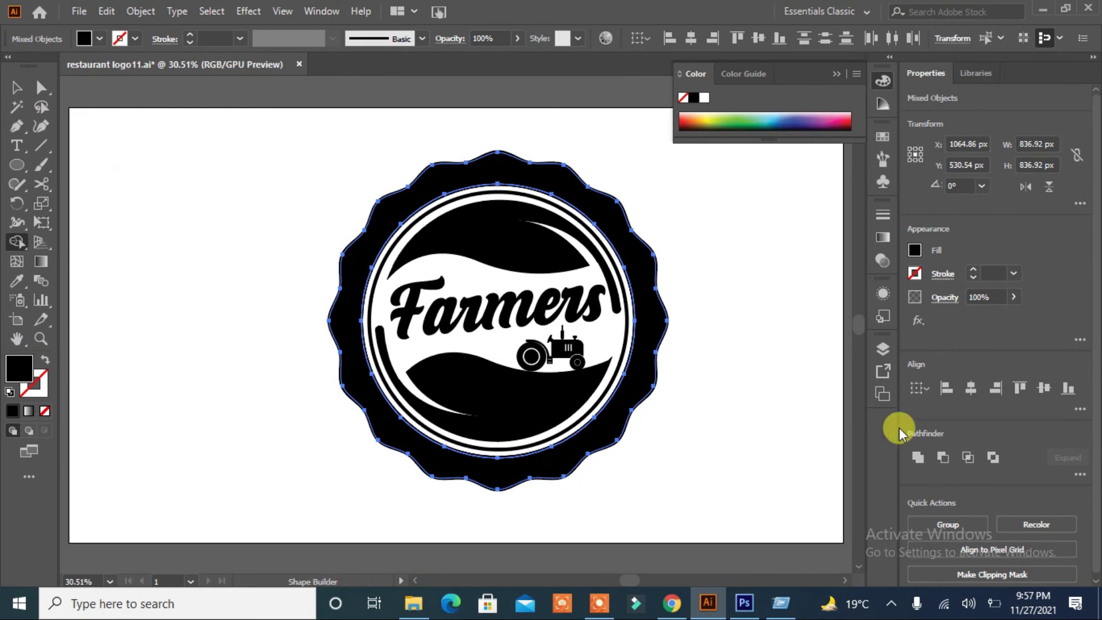
Step: Undo an accidental Pathfinder Unite and reselect the badge
left_click(920, 455)
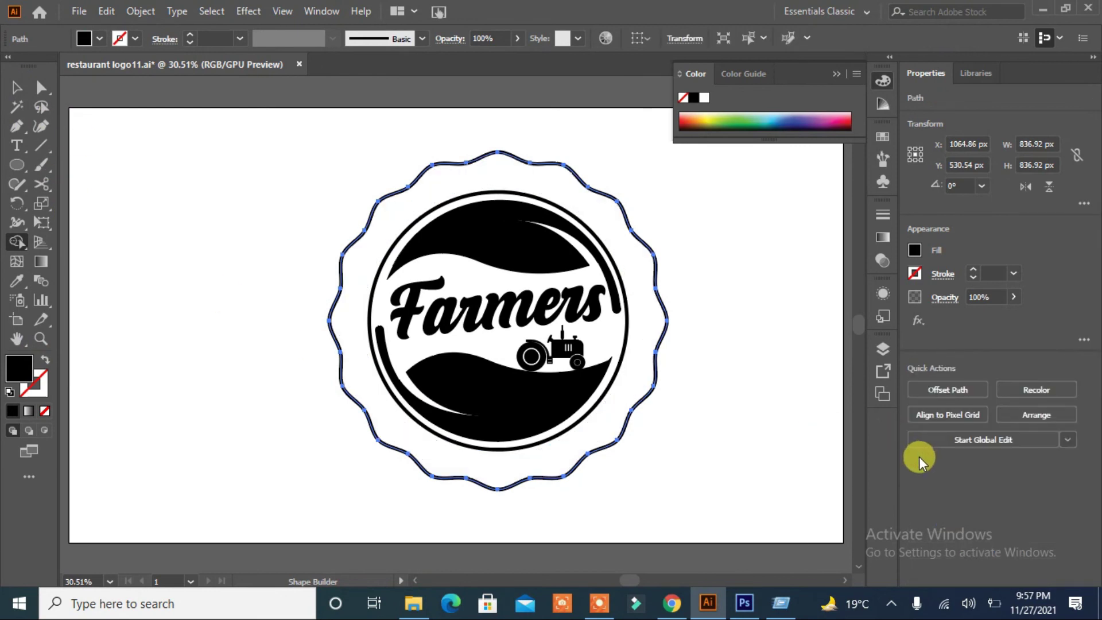
key("ctrl+z")
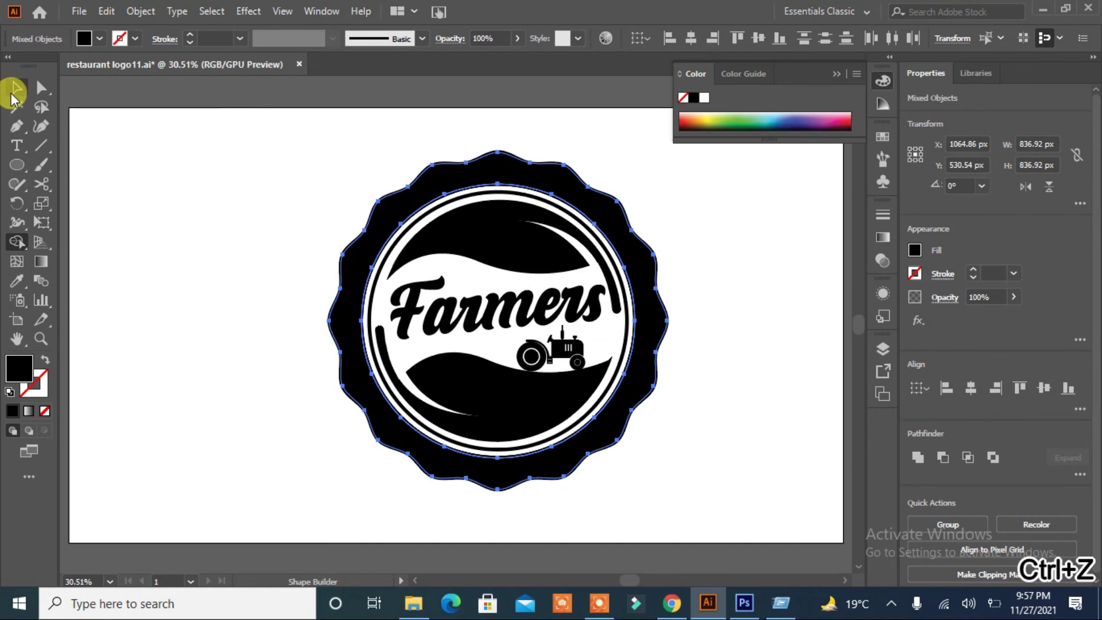
left_click(16, 88)
left_click(112, 209)
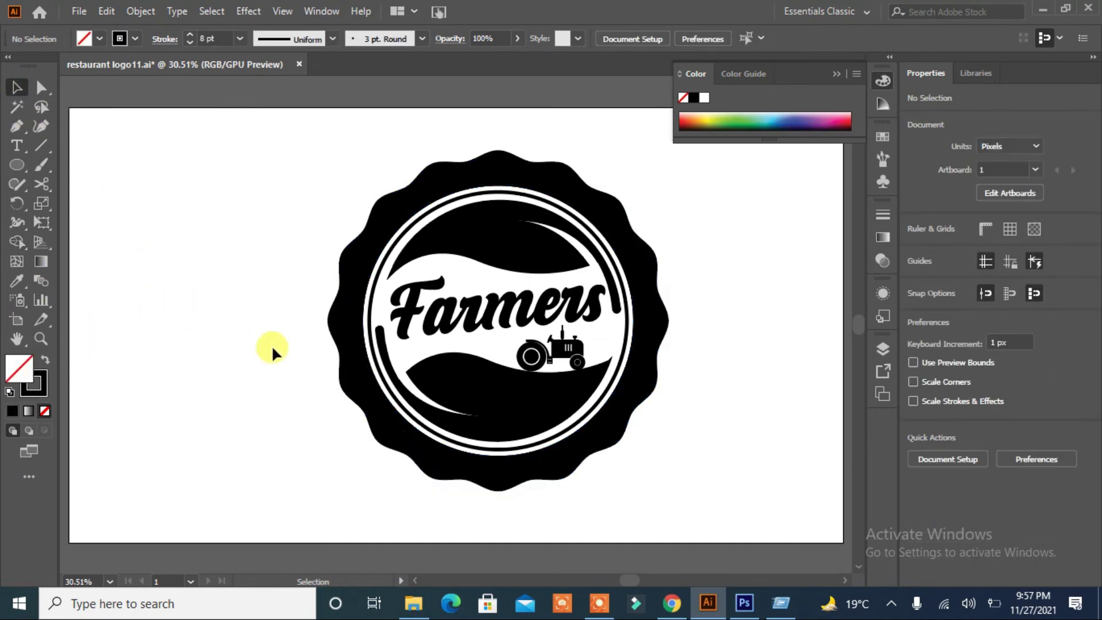
left_click(357, 385)
Step: Create a roughly 33 px Offset Path ring around the inner circle
left_click(386, 383)
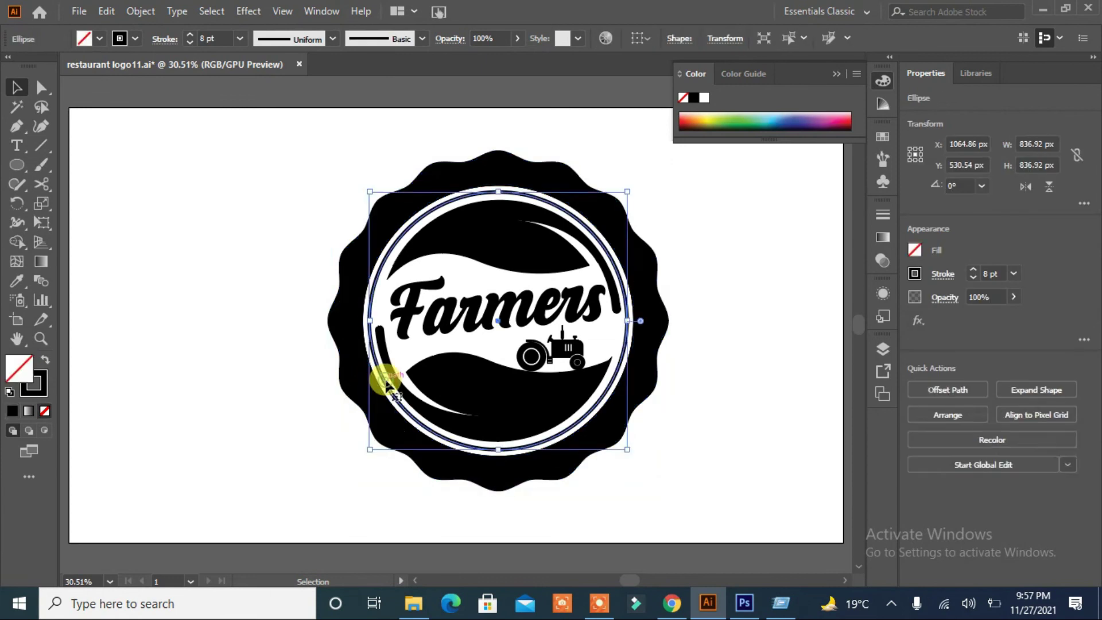
left_click(945, 393)
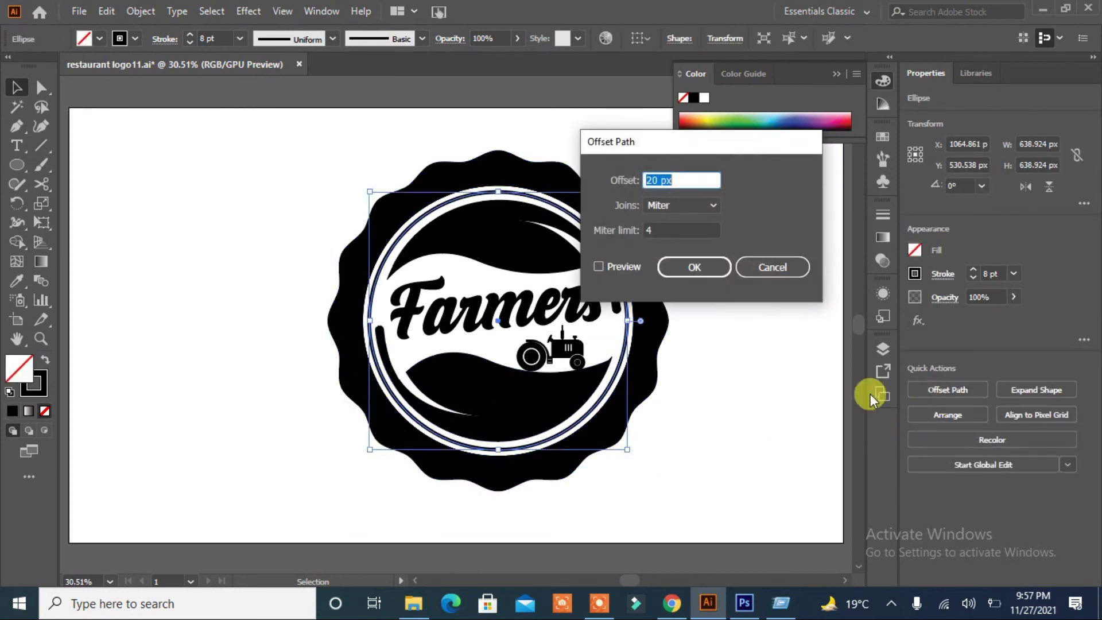
left_click(598, 267)
scroll(682, 181, "up", 1)
scroll(682, 181, "up", 3)
scroll(682, 181, "up", 3)
scroll(681, 181, "up", 4)
scroll(682, 181, "up", 1)
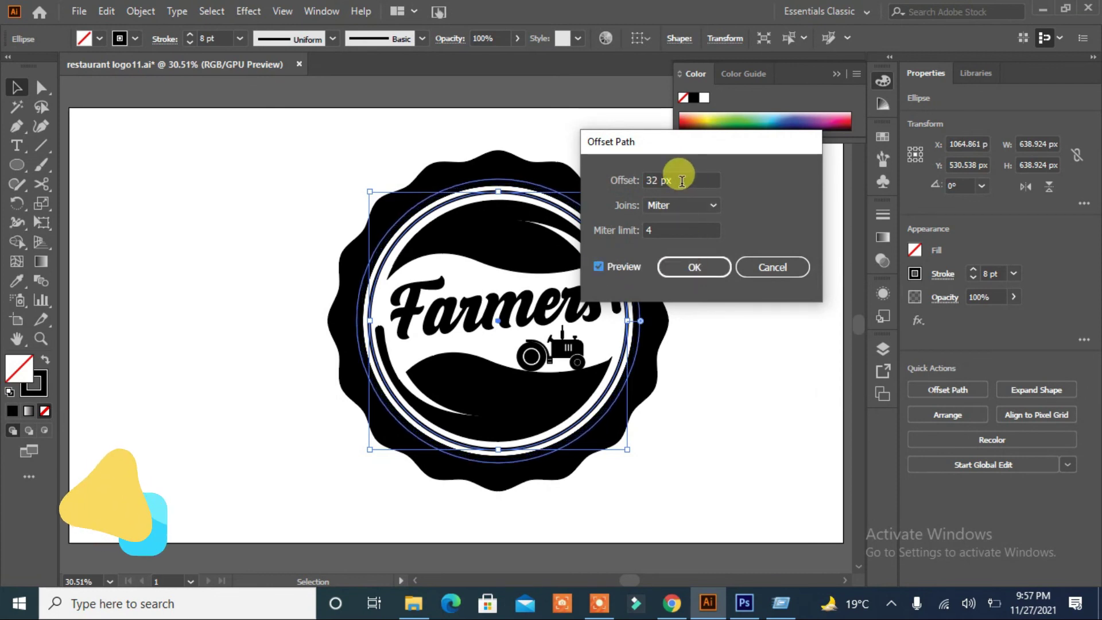
scroll(682, 181, "up", 1)
left_click(709, 267)
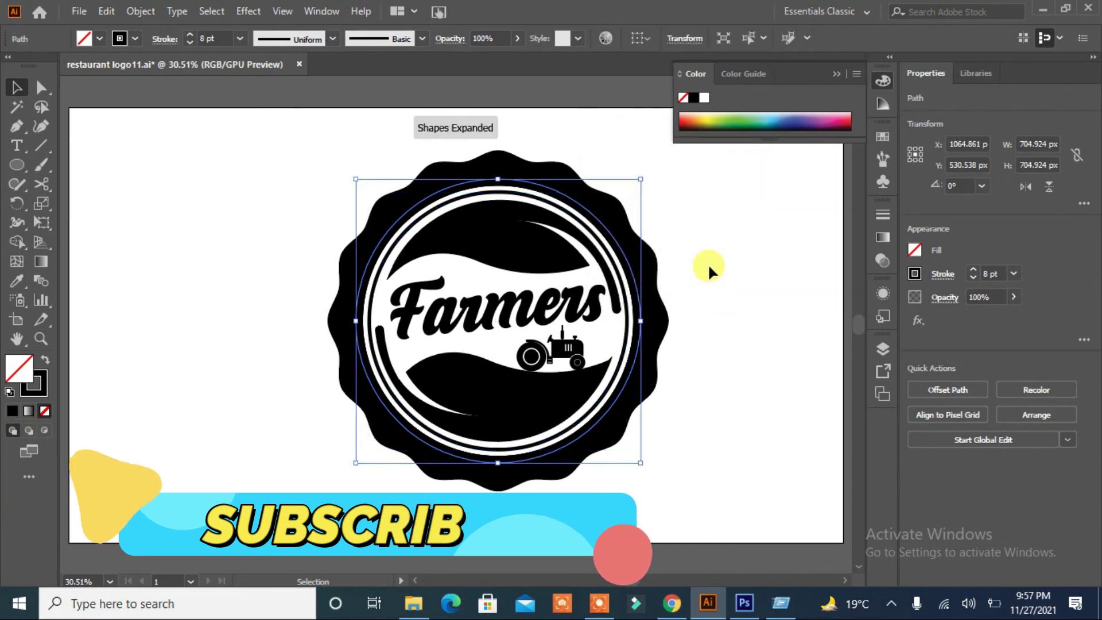
Step: Give the new ring a white 3 pt dashed stroke
left_click(135, 39)
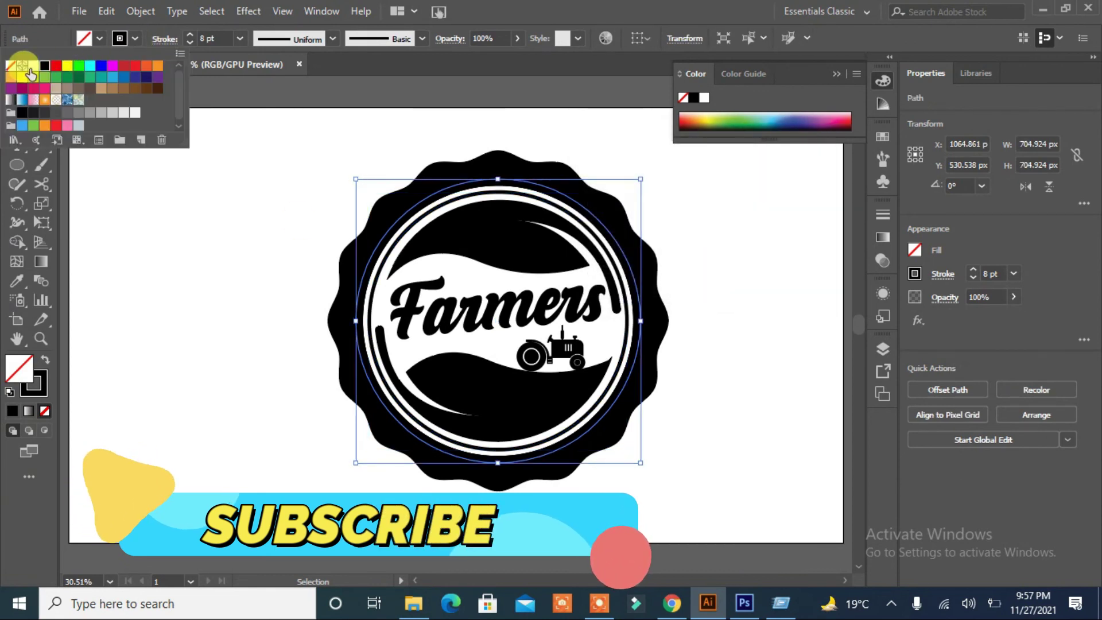
left_click(33, 65)
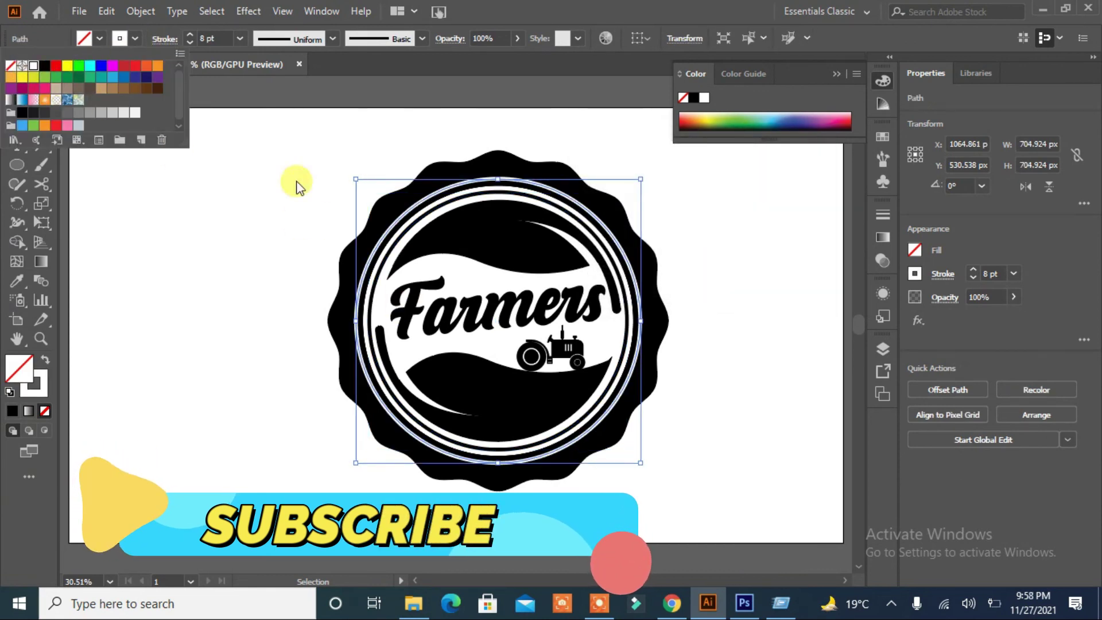
left_click(189, 45)
left_click(190, 44)
left_click(189, 44)
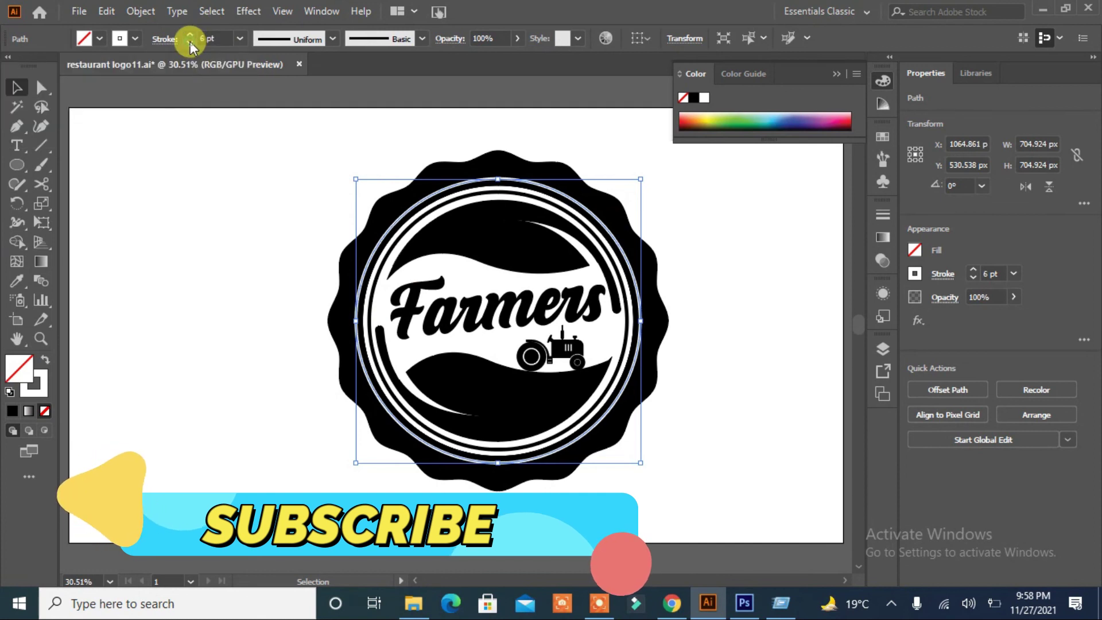
left_click(189, 44)
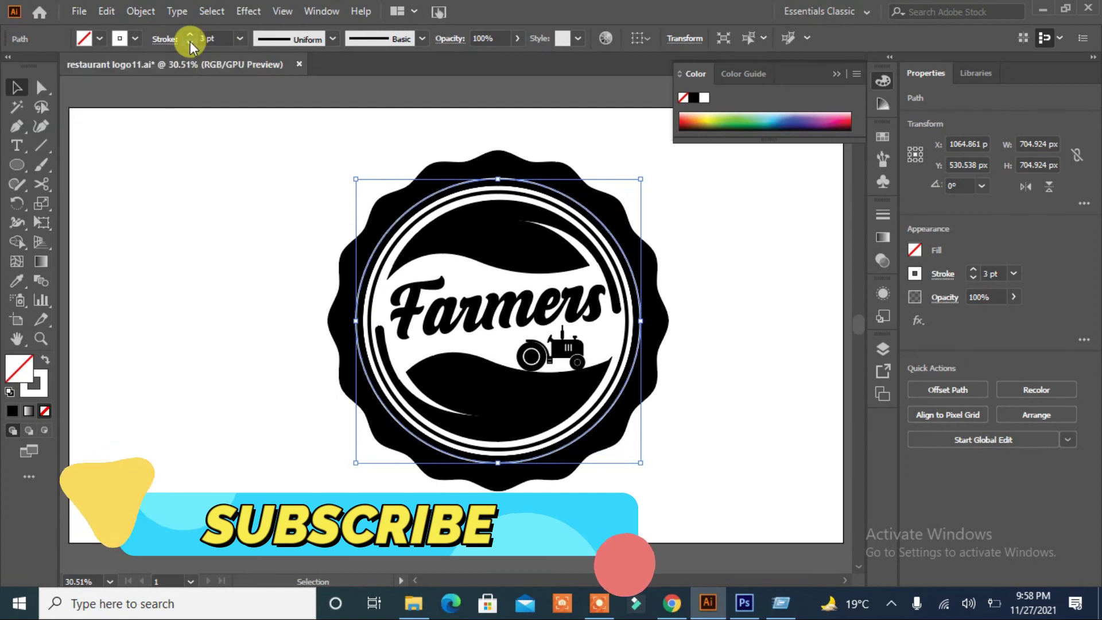
left_click(942, 274)
left_click(820, 395)
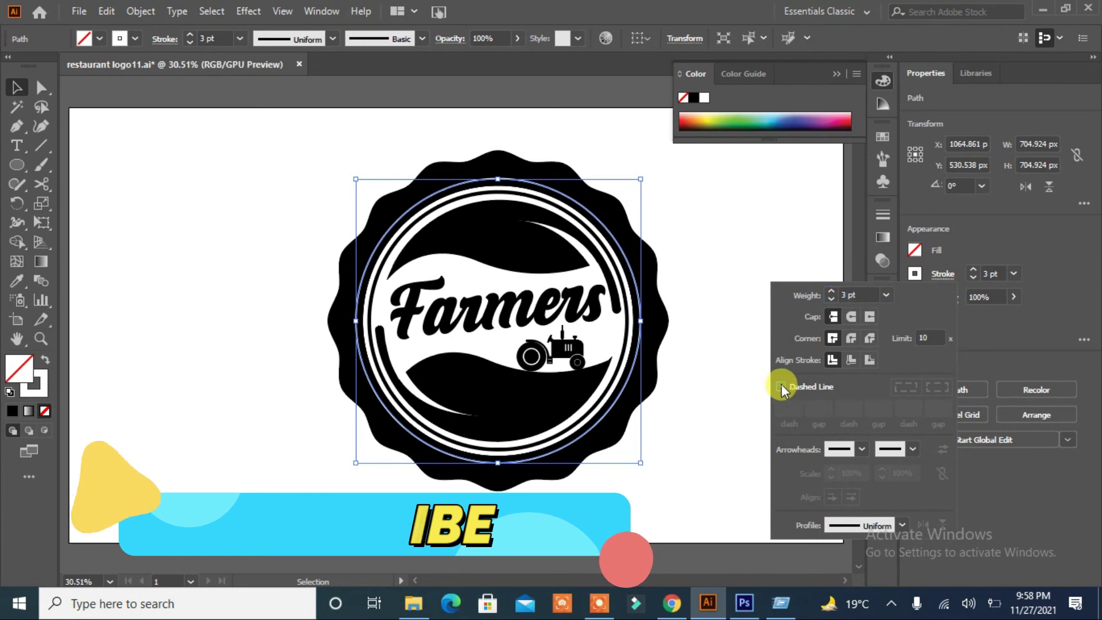
left_click(783, 253)
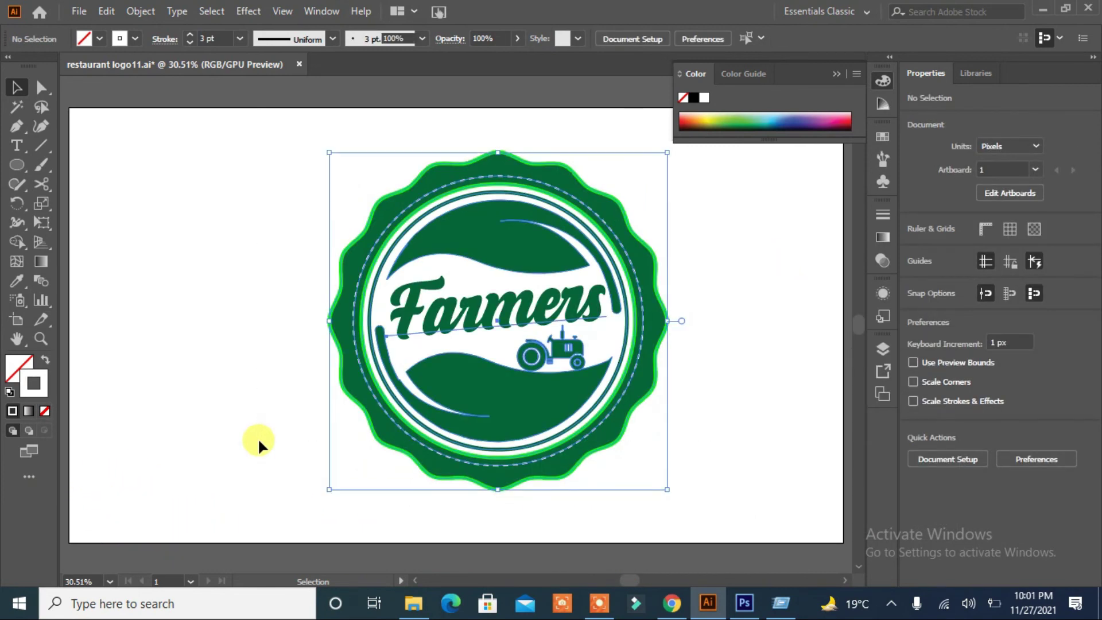
Step: Move the green badge up and left, then nudge it slightly lower near the artboard centre
left_click_drag(400, 450, 343, 404)
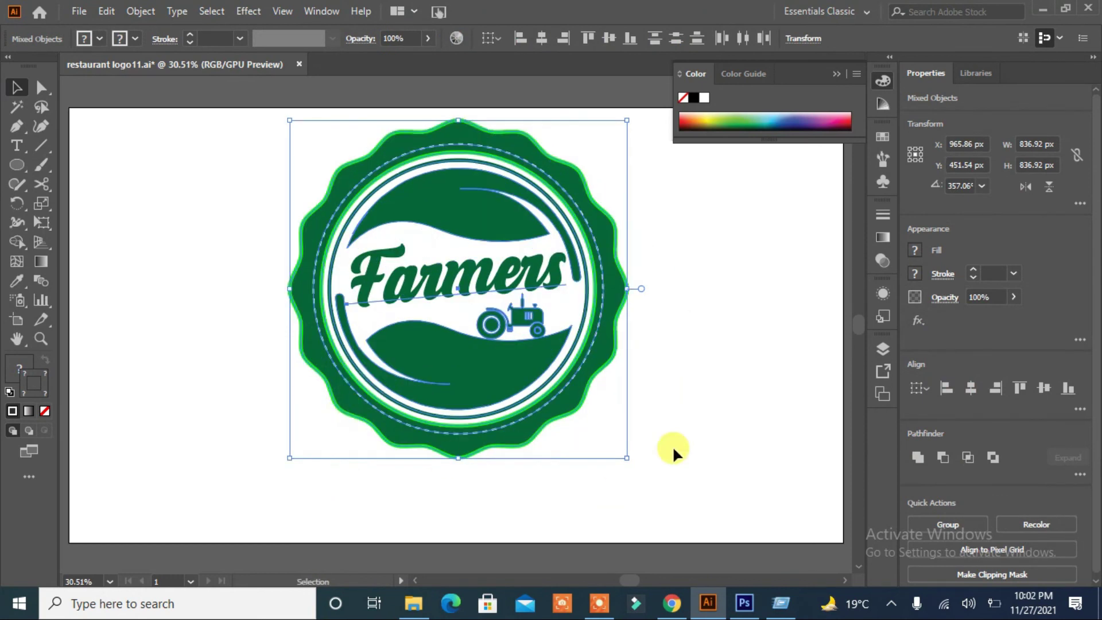
left_click(708, 412)
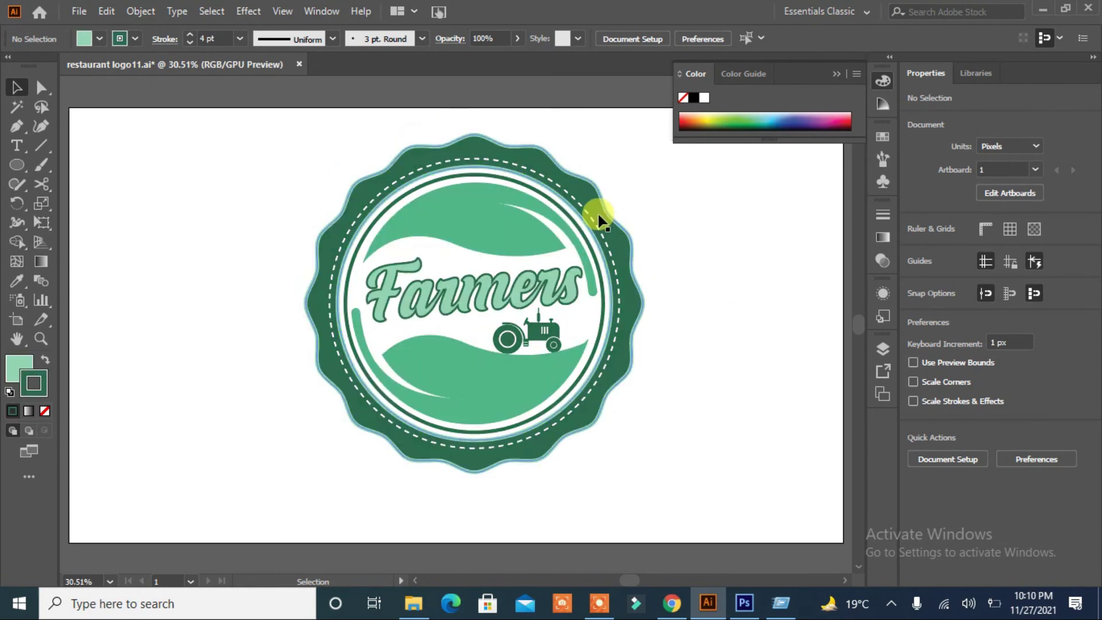
left_click_drag(598, 219, 597, 223)
left_click(682, 239)
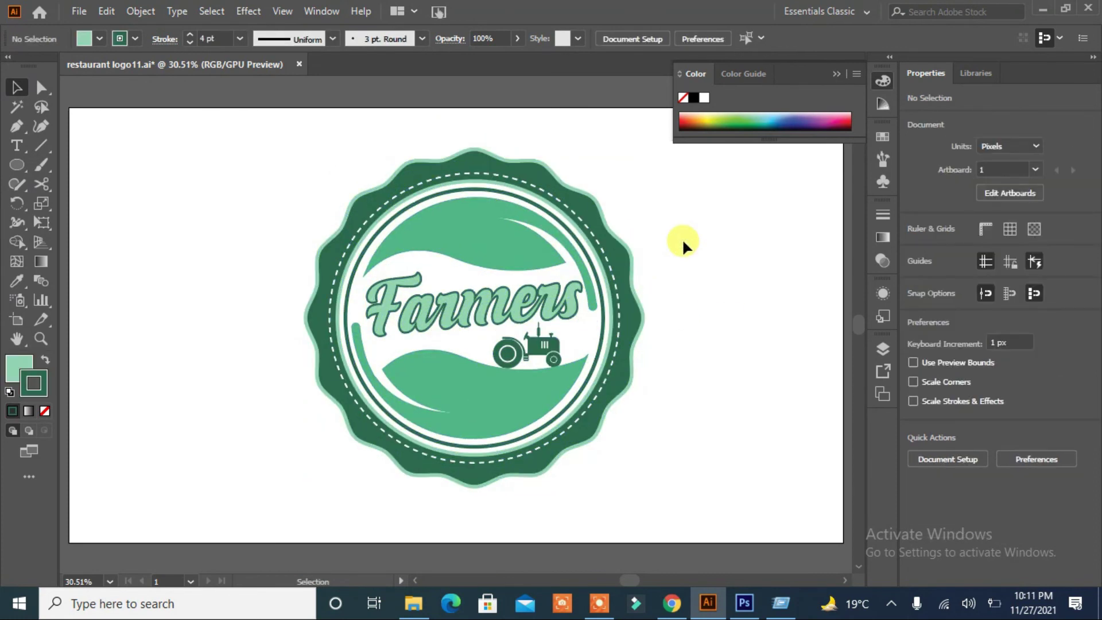